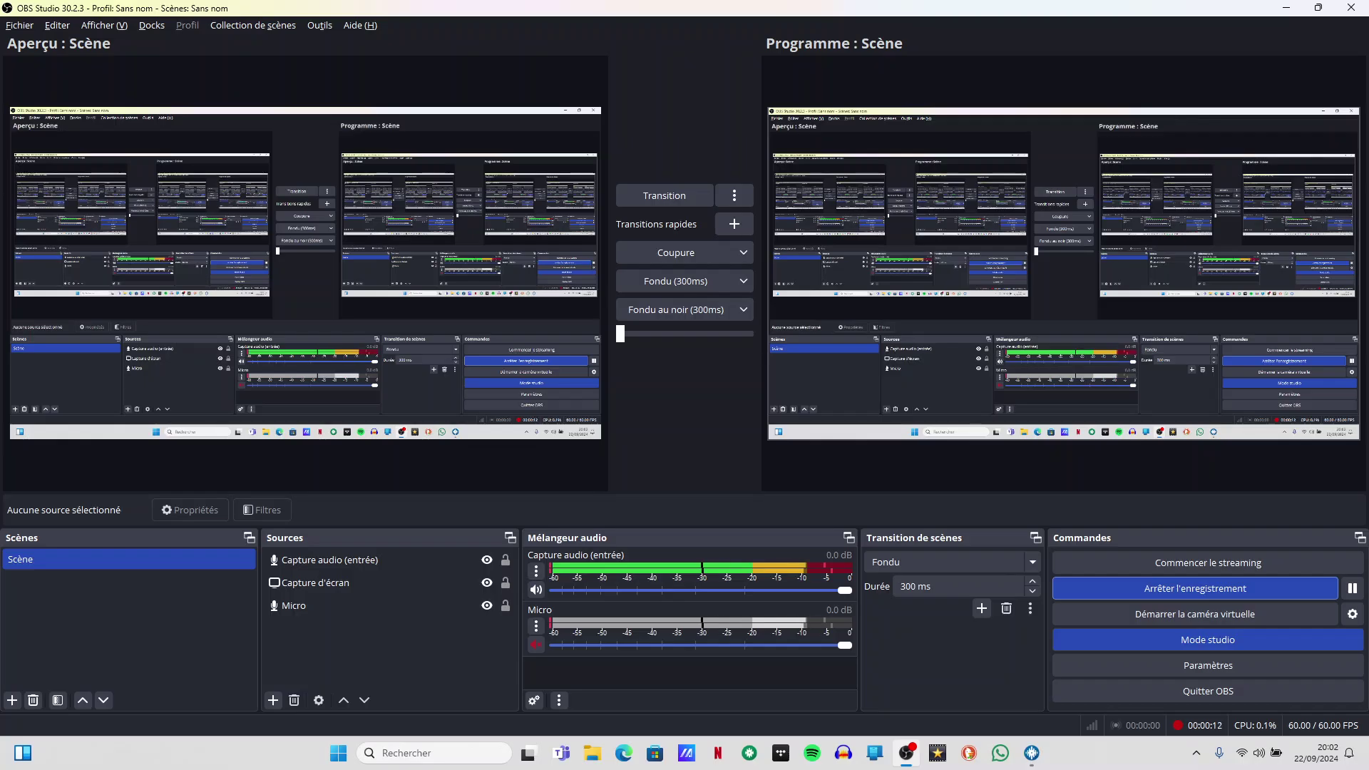
Step: Check the ongoing recording in OBS Studio and return to Serato DJ Pro
key(alt+Tab)
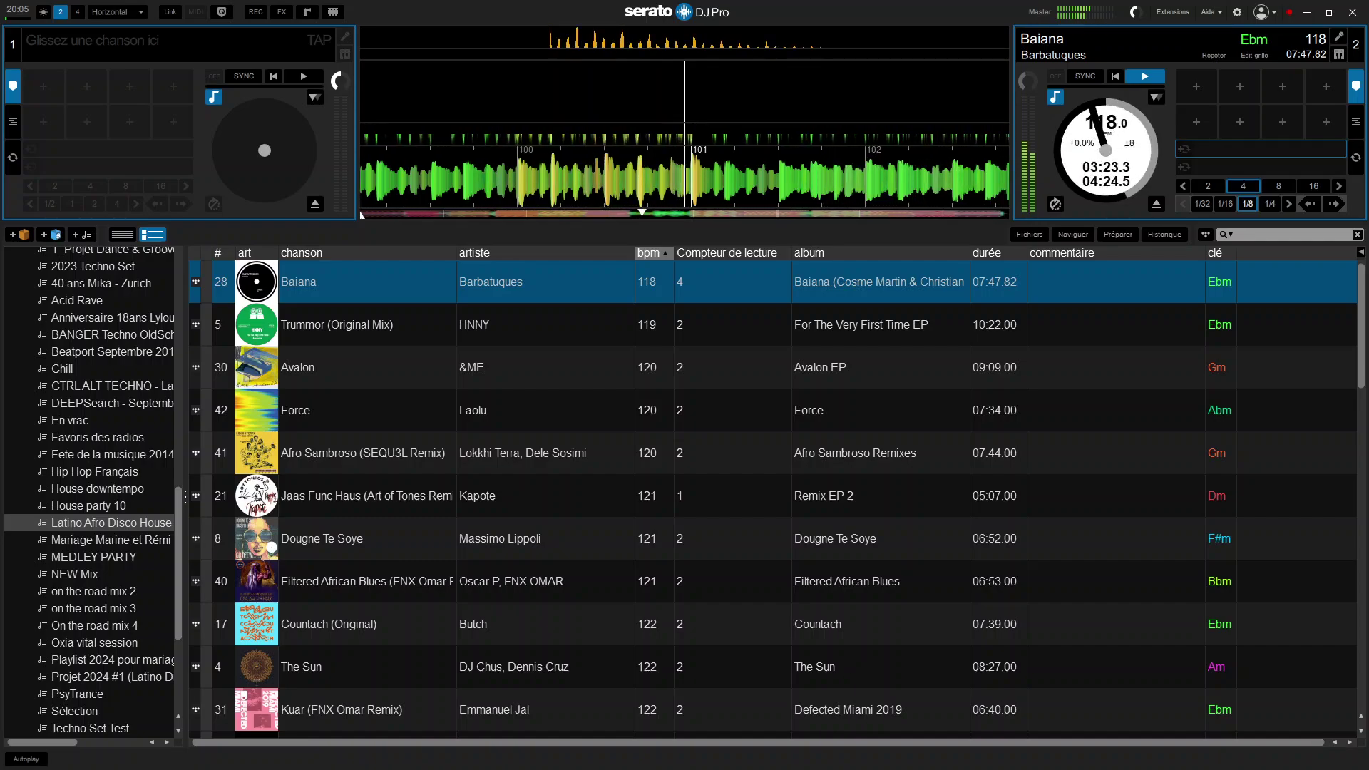
key(alt+Tab)
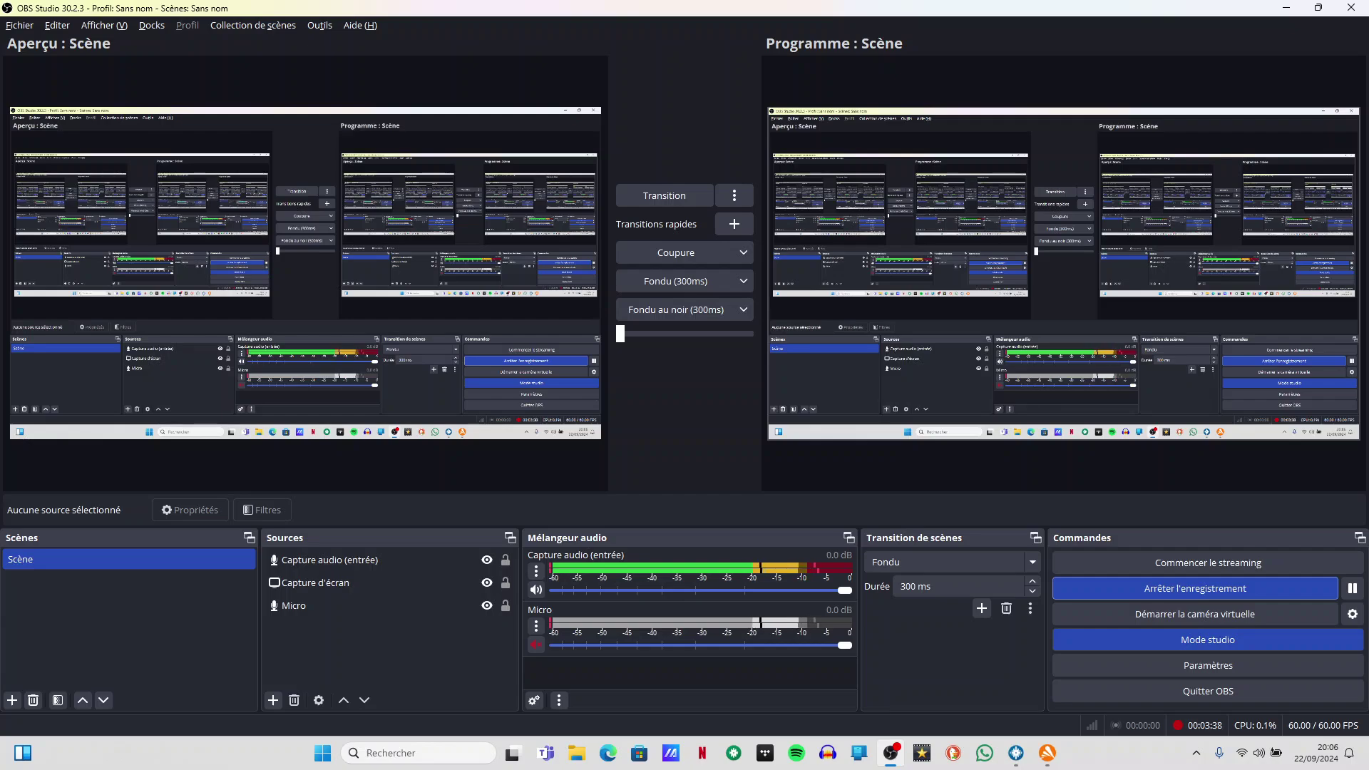
key(alt+Tab)
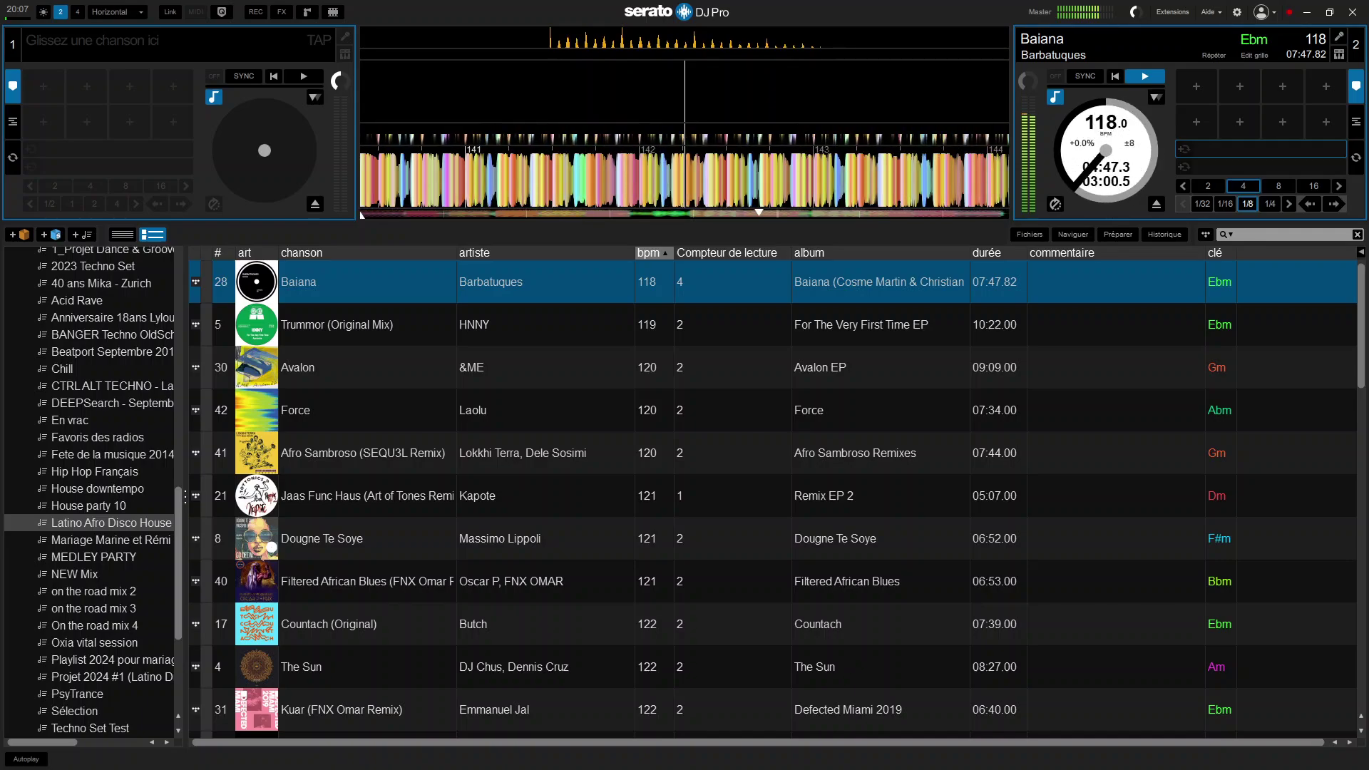
Step: Load Trummor (Original Mix) onto deck 1, preview it against Baiana, and start it from its beginning
click(335, 325)
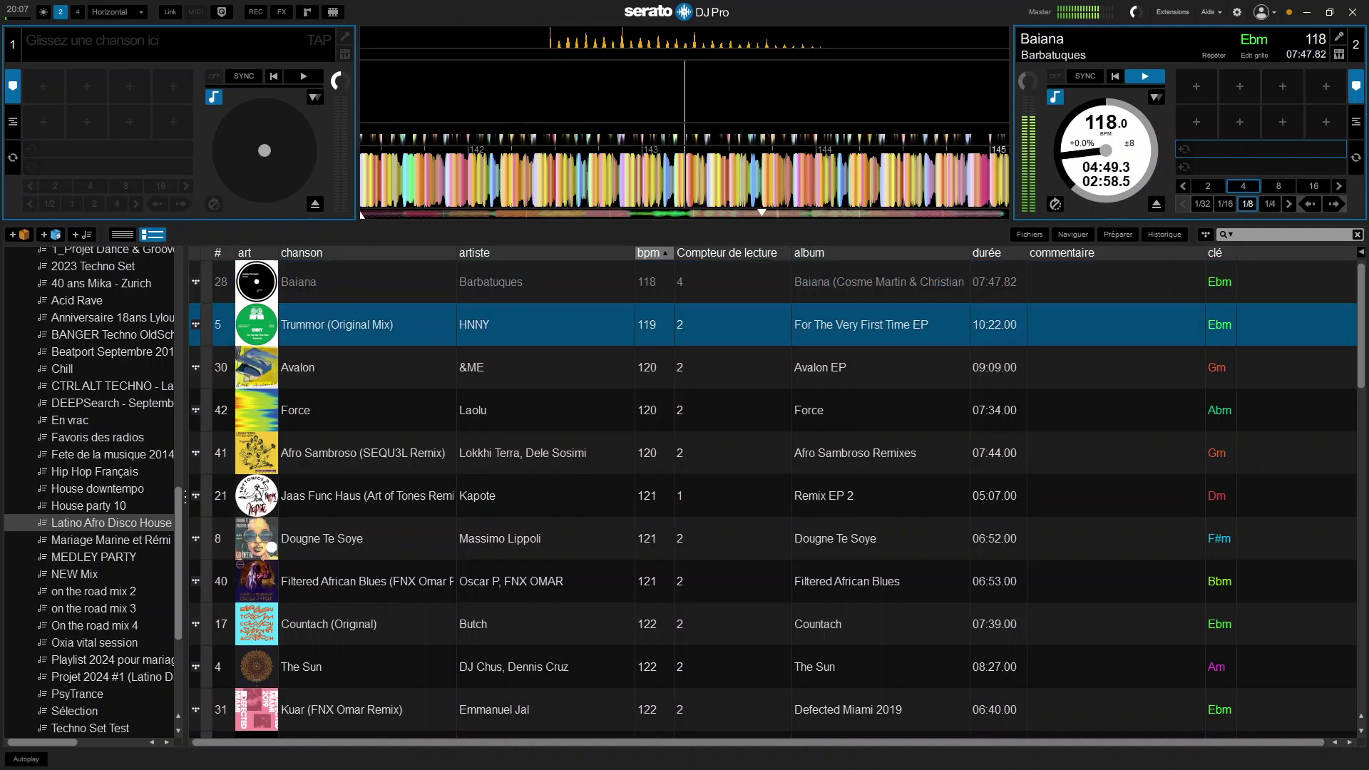
key(shift+Left)
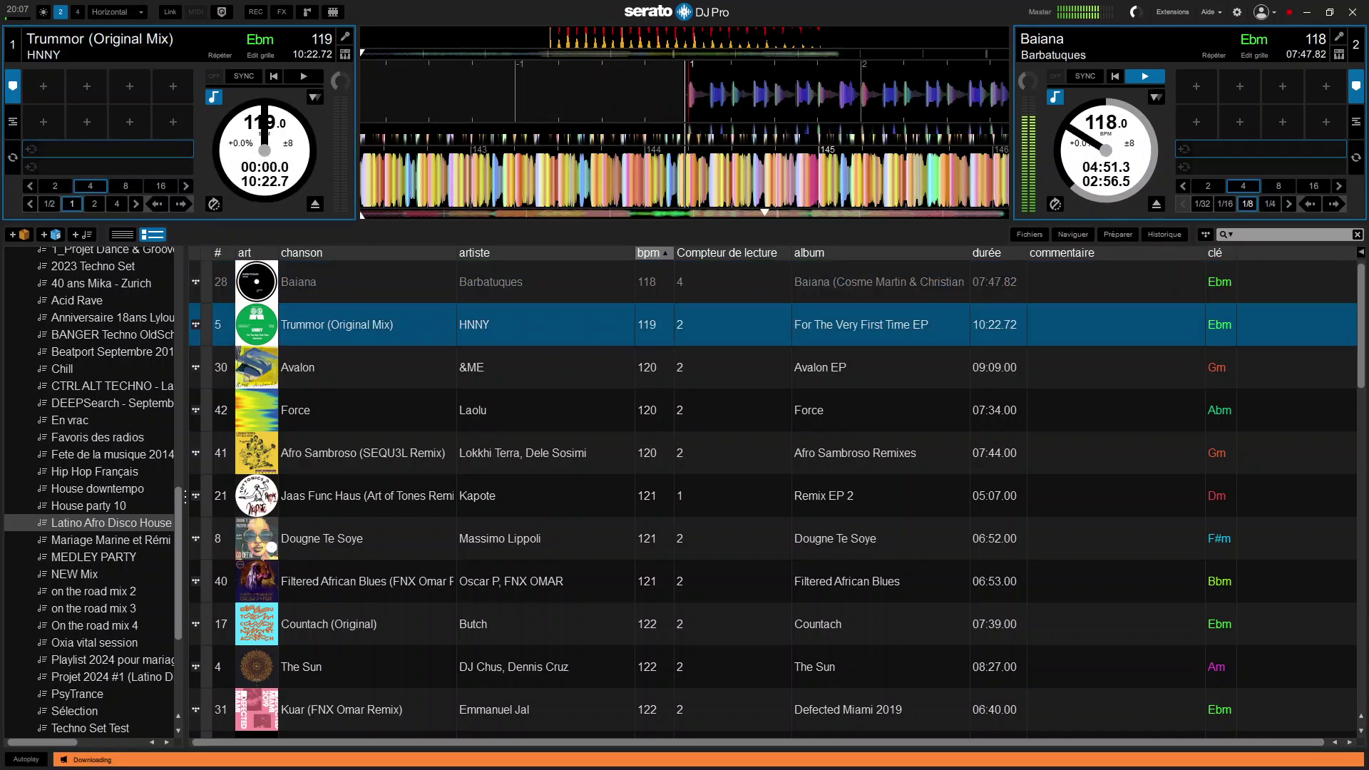
key(w)
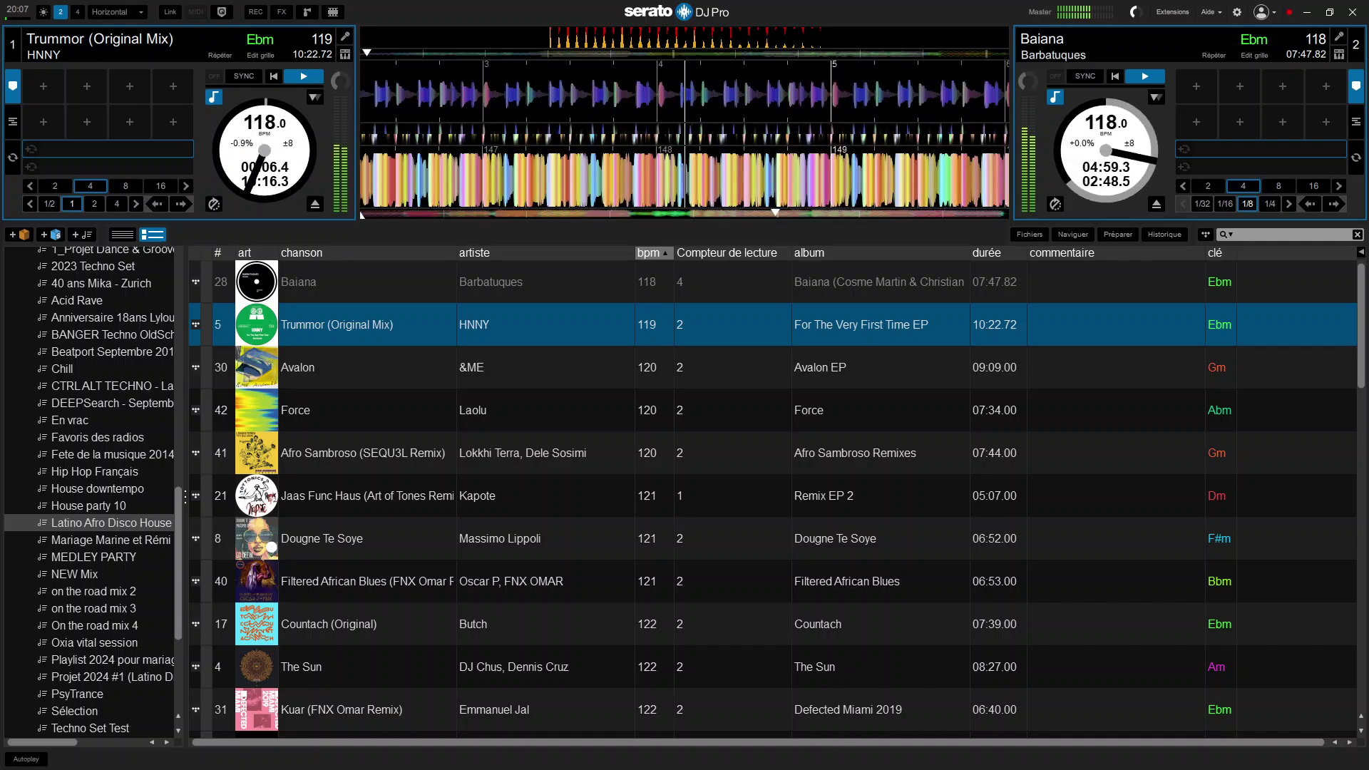
key(q)
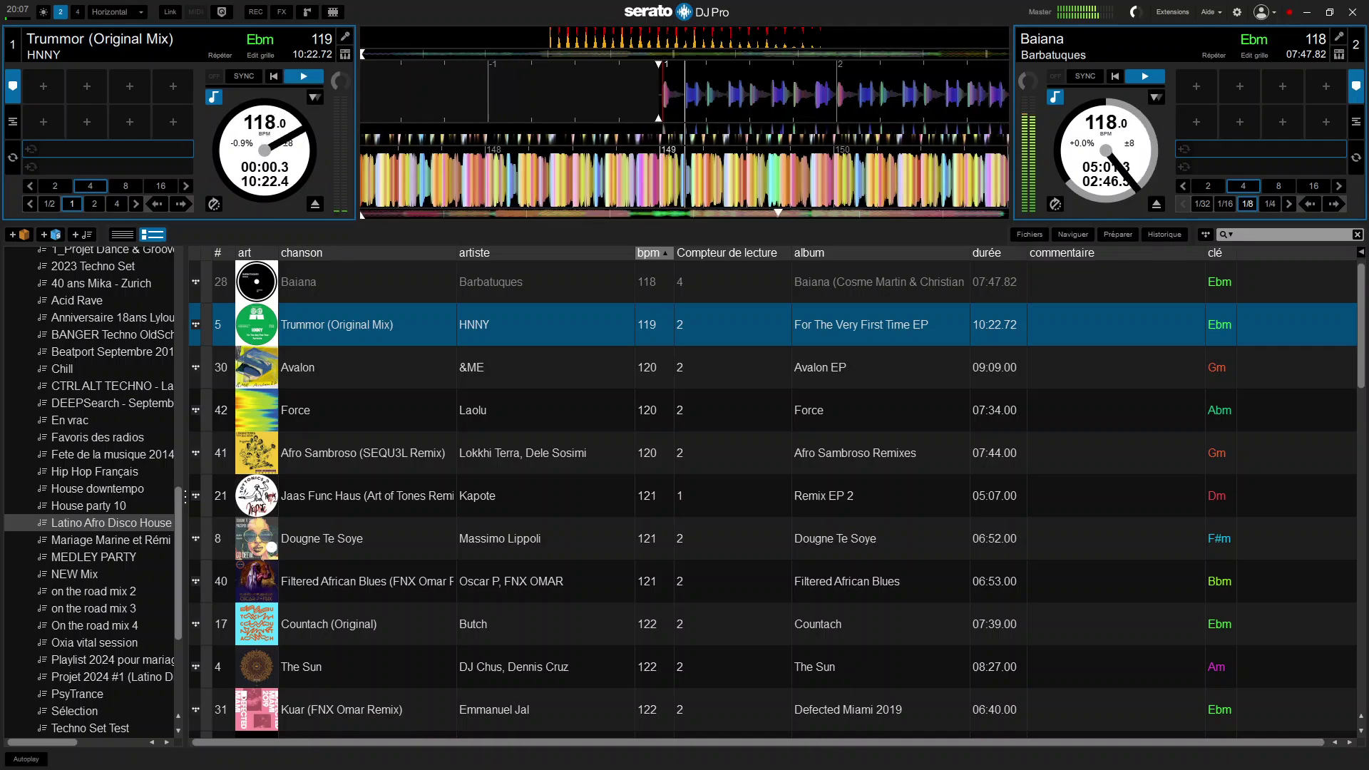
key(w)
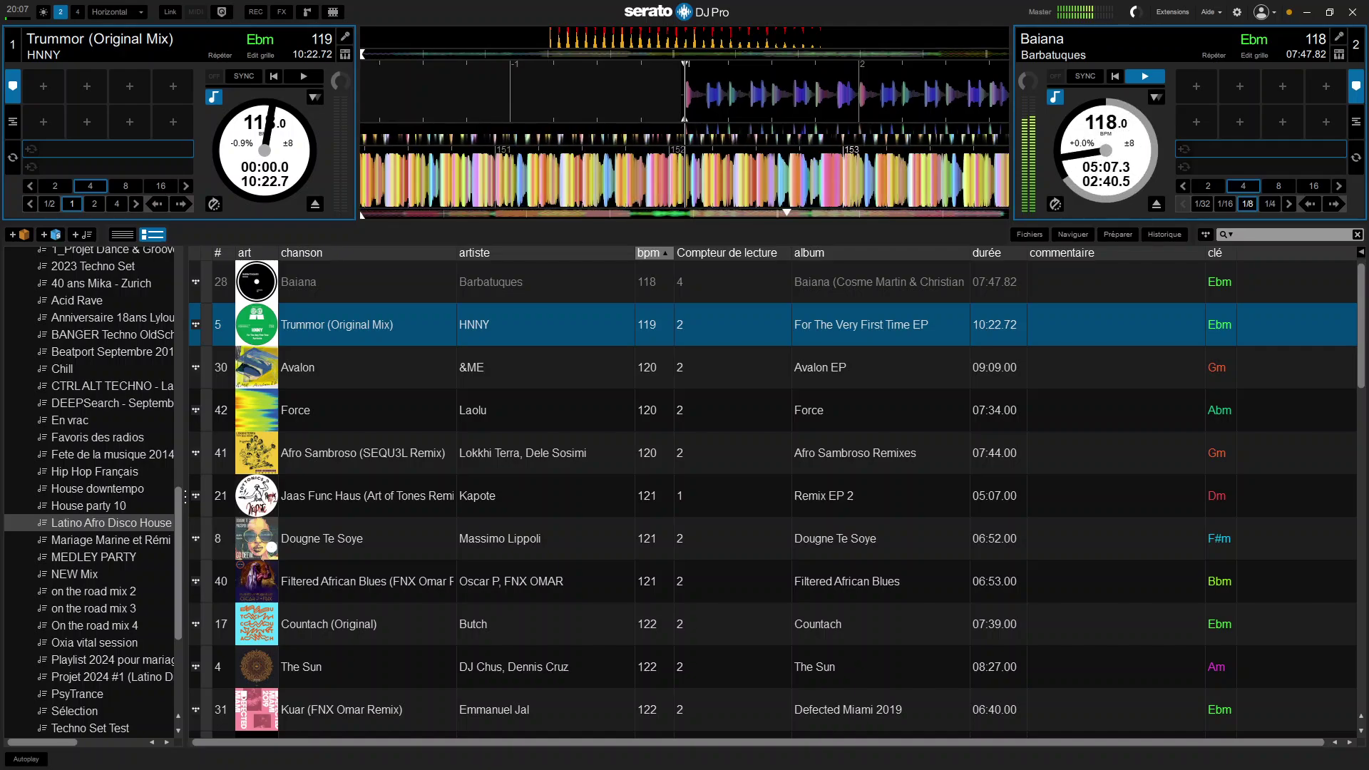
key(w)
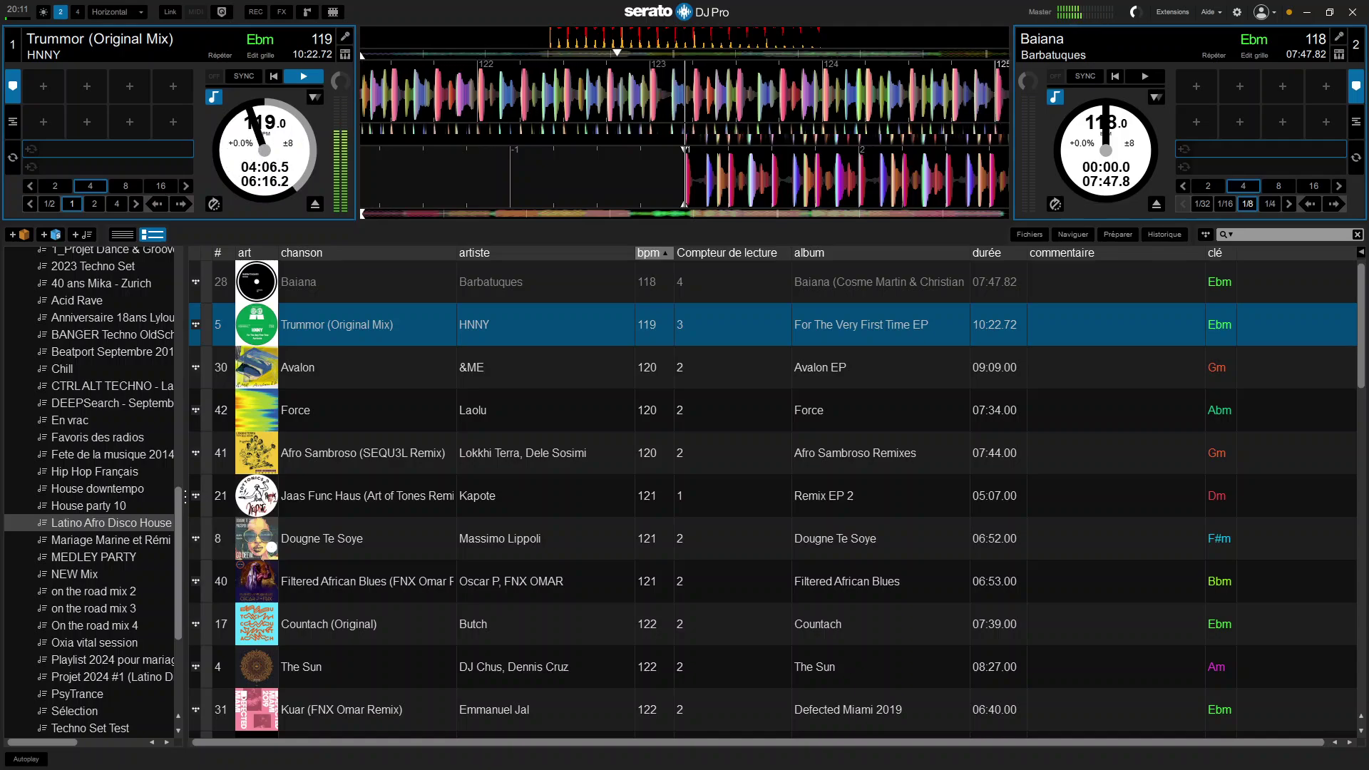
Step: Load Avalon onto deck 2, test its start against Trummor several times, and play it from its beginning
click(297, 367)
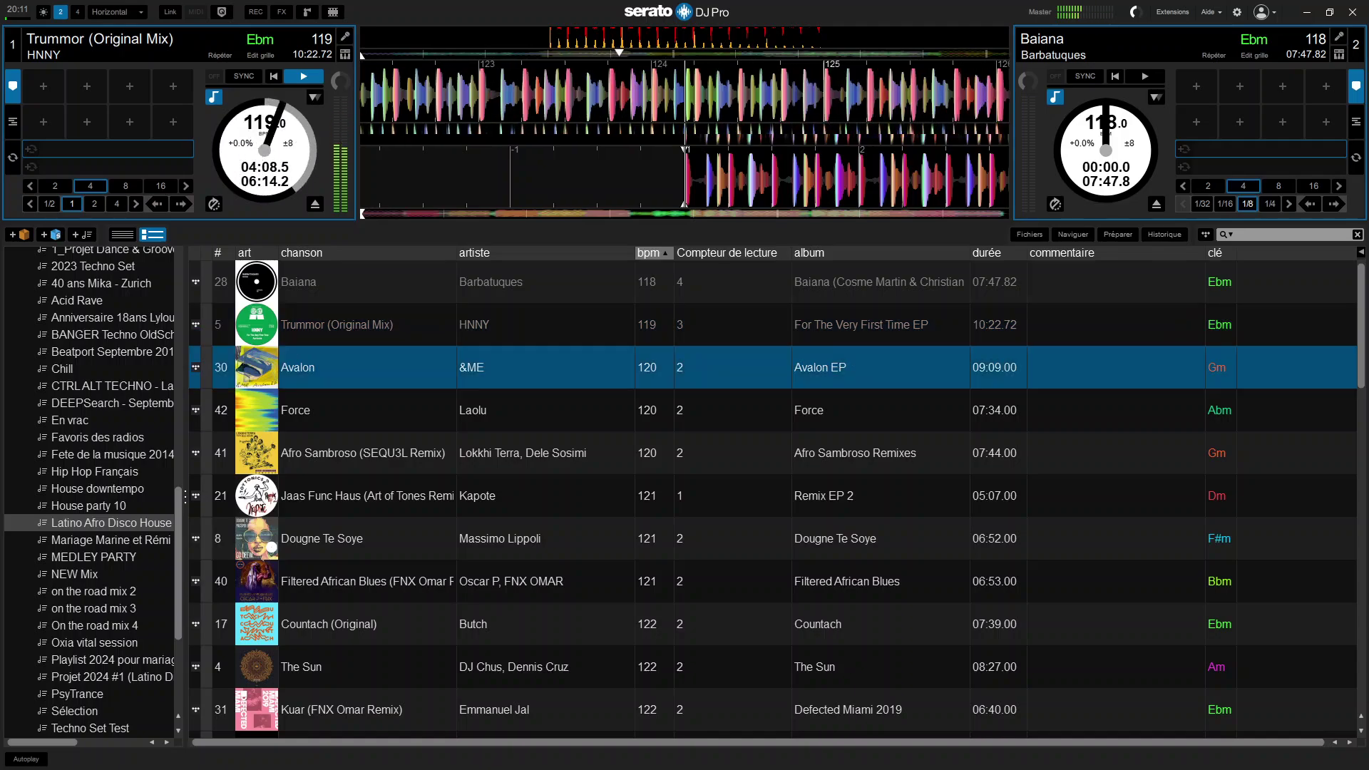
key(shift+Right)
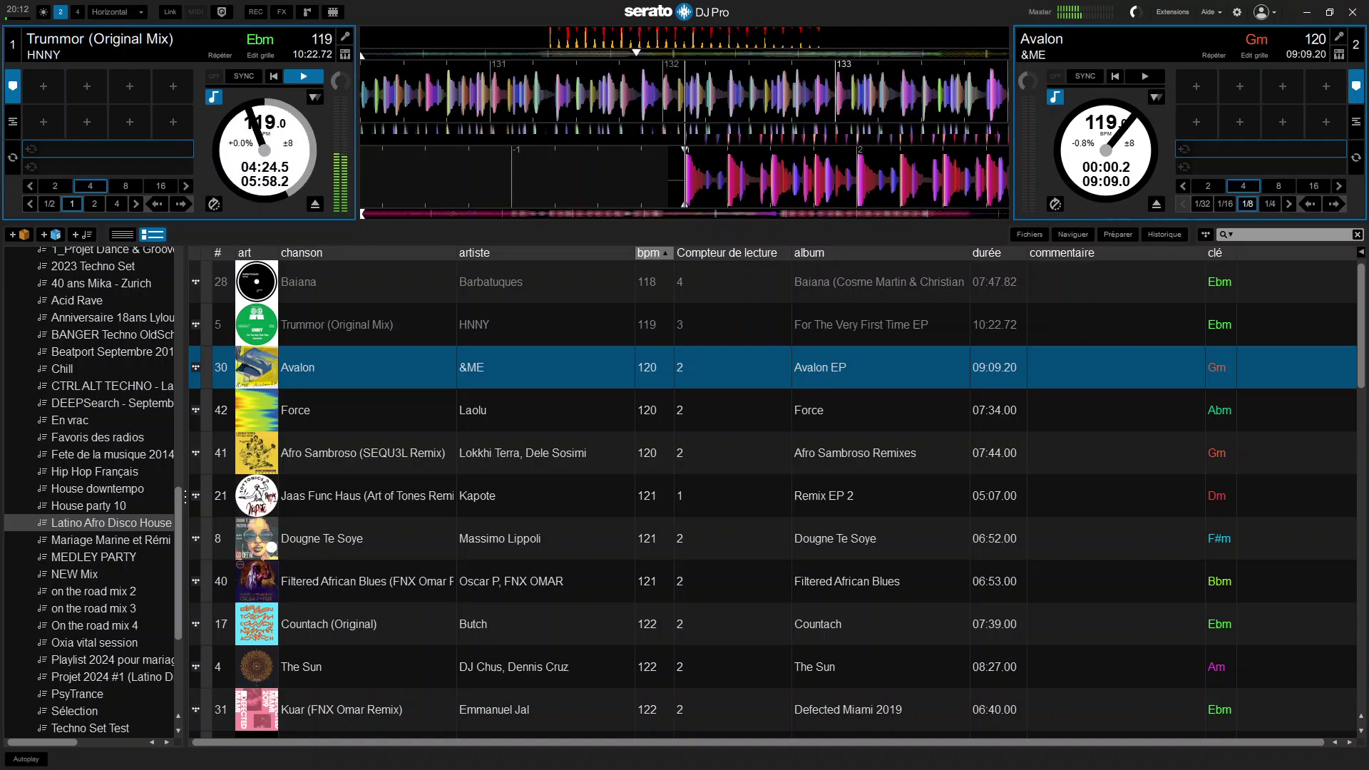
key(s)
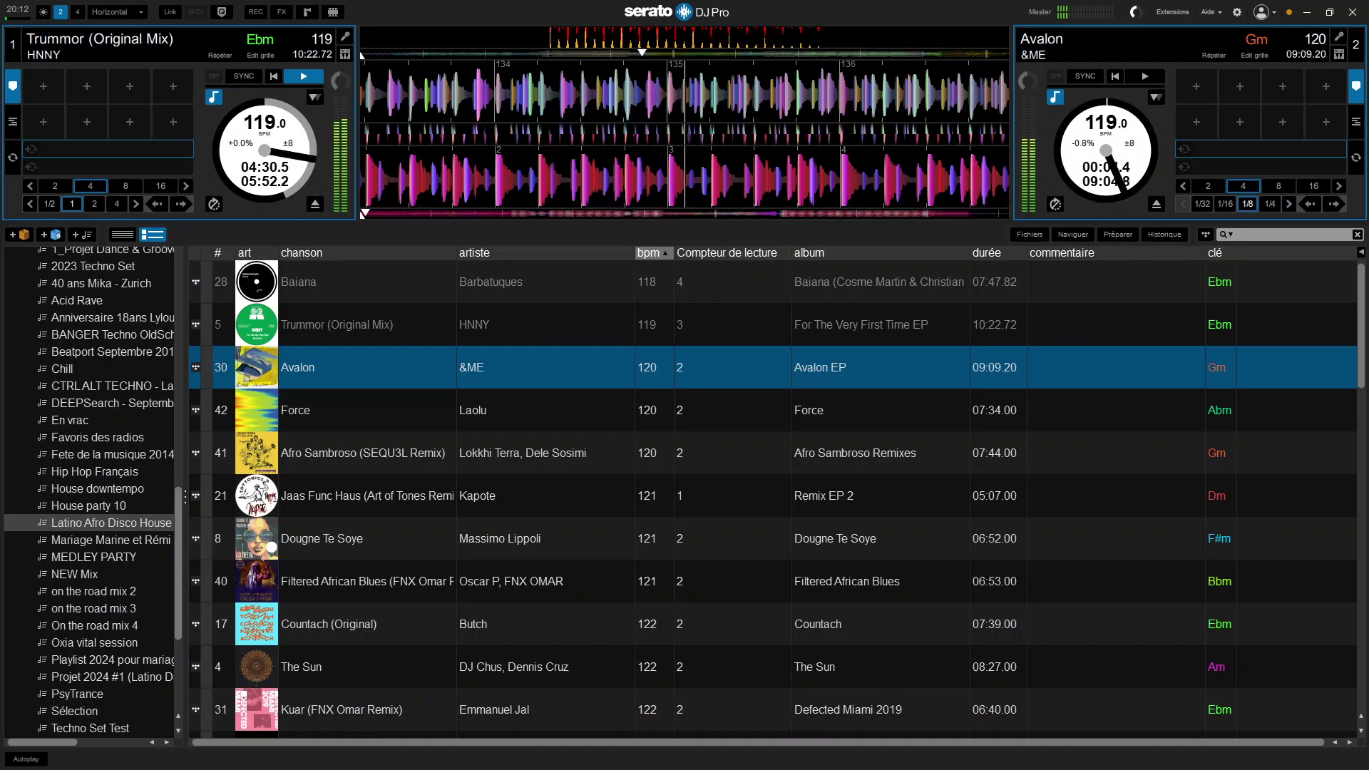
key(k)
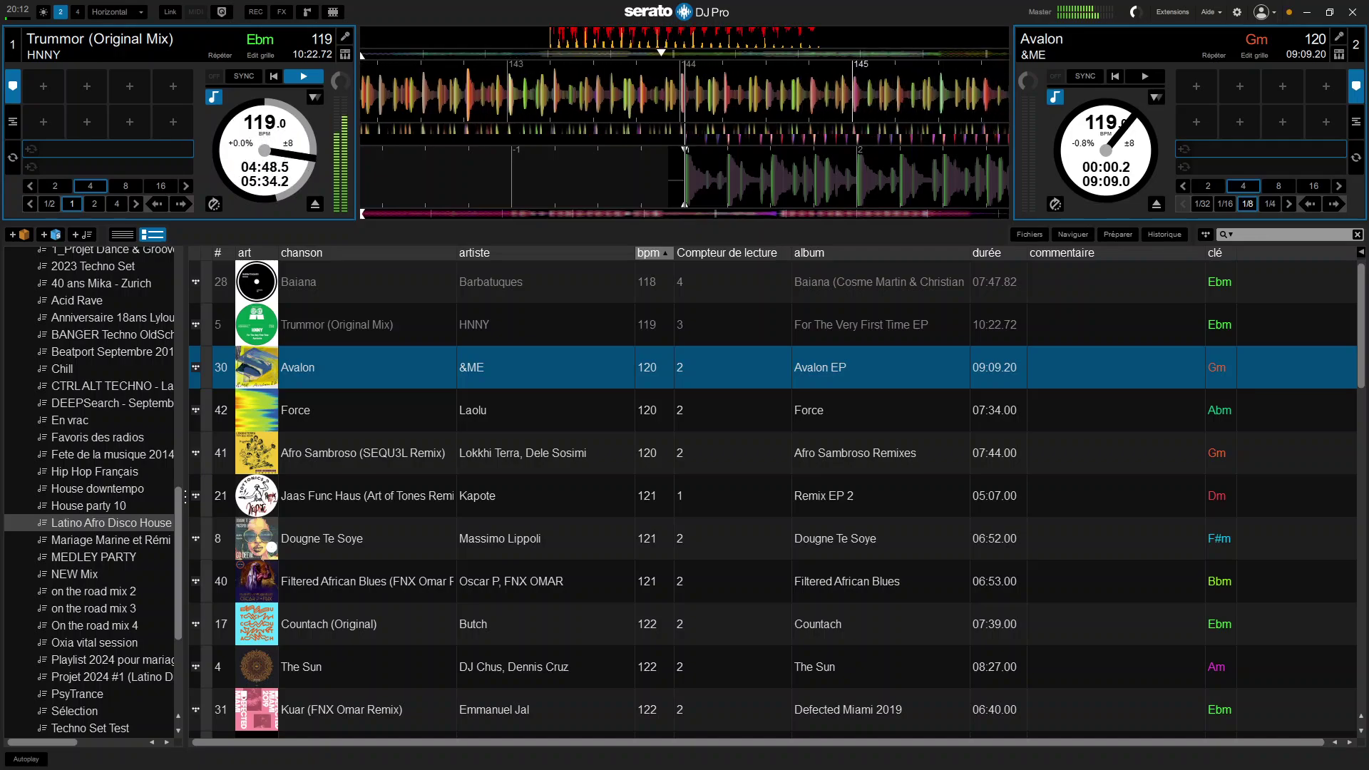
key(s)
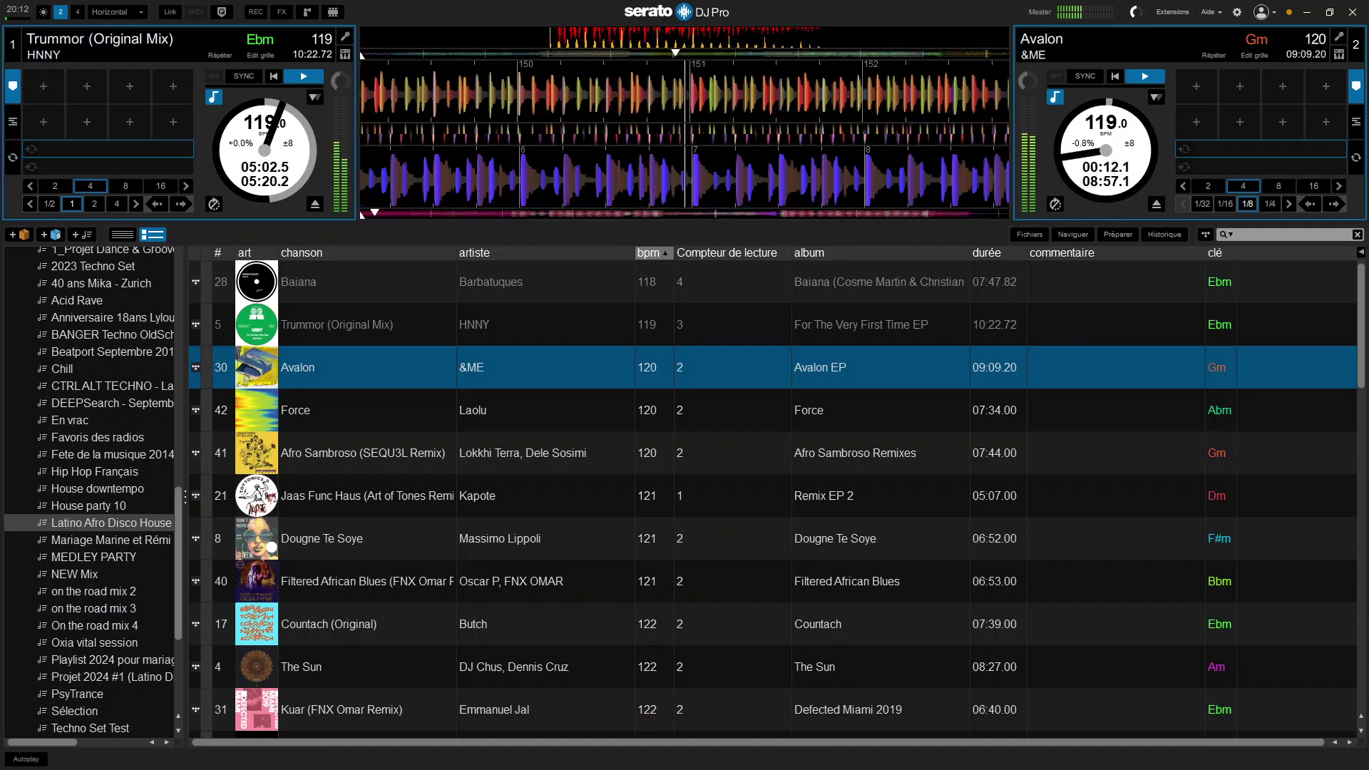
key(s)
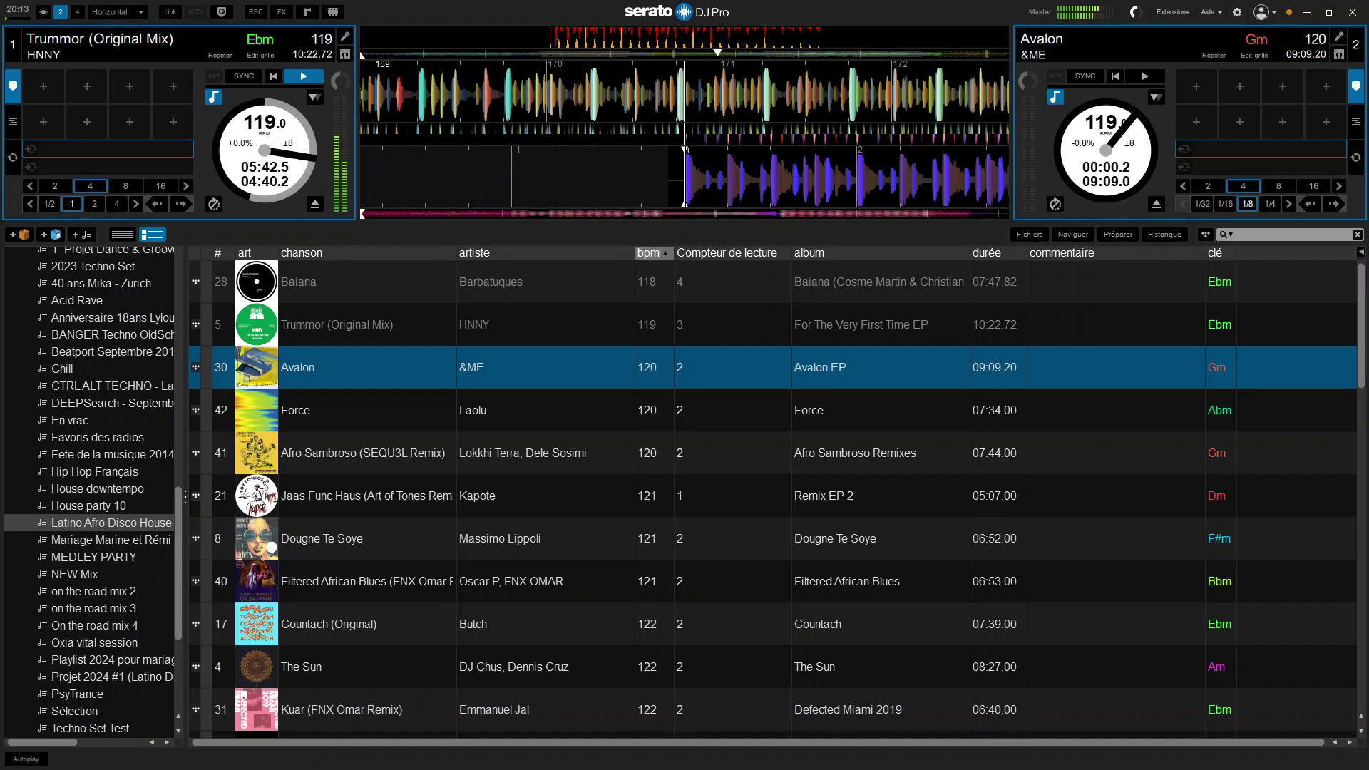
key(s)
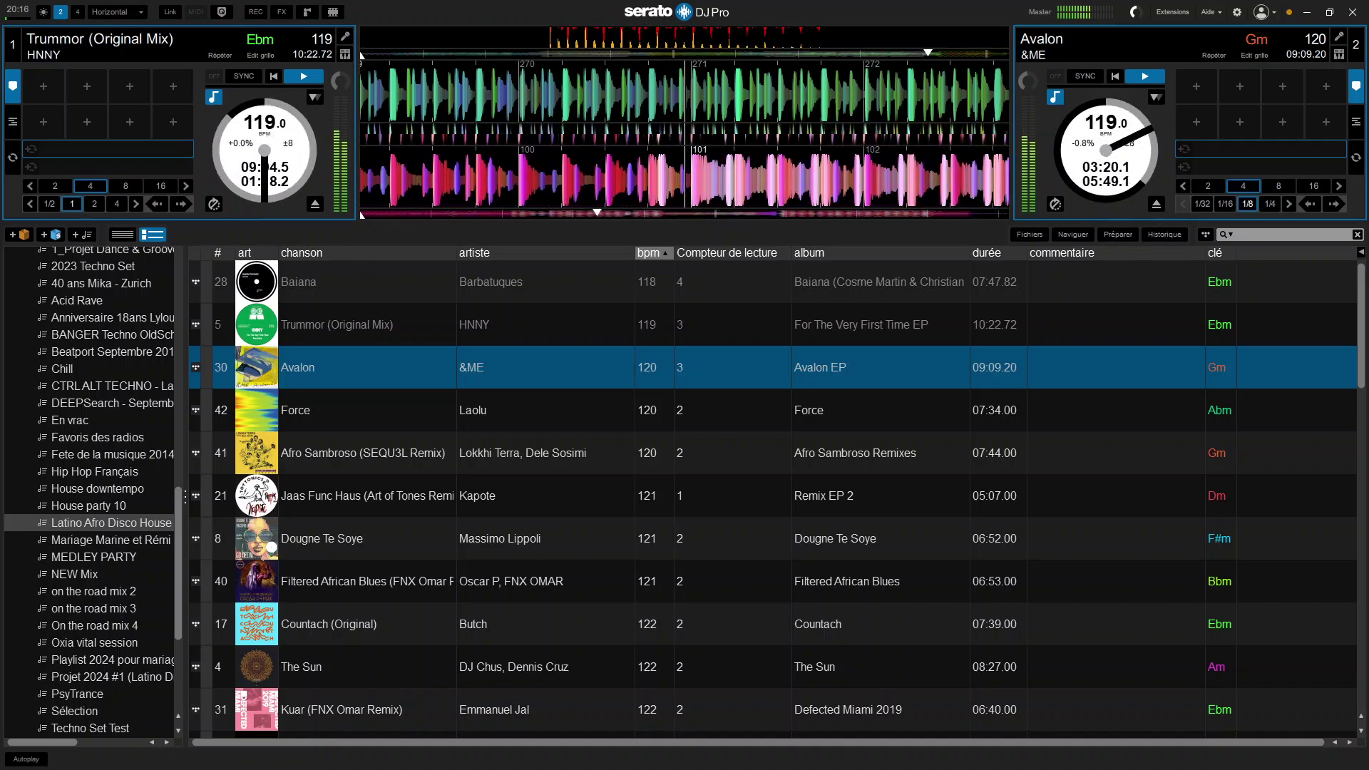
Step: Stop Trummor on deck 1, replace it with Force, and preview Force before returning it to its start
key(w)
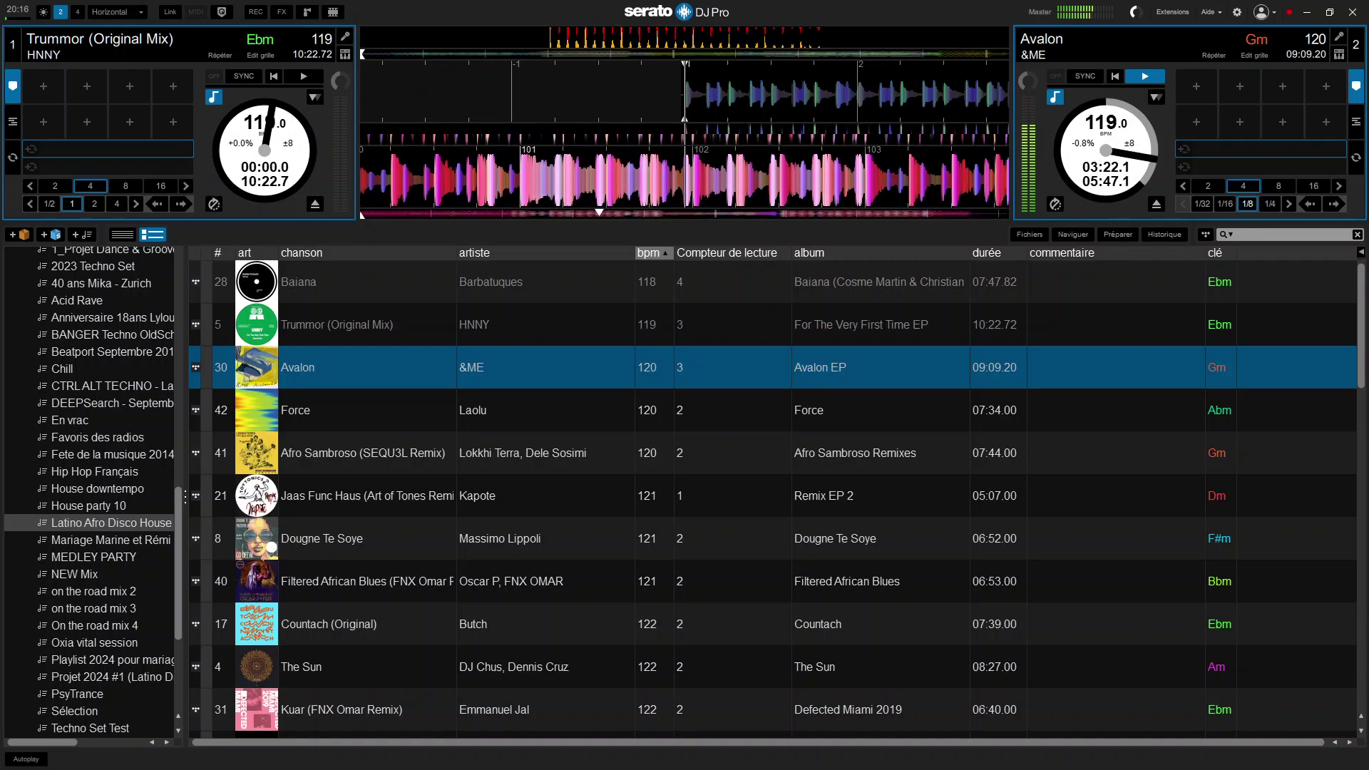
click(471, 410)
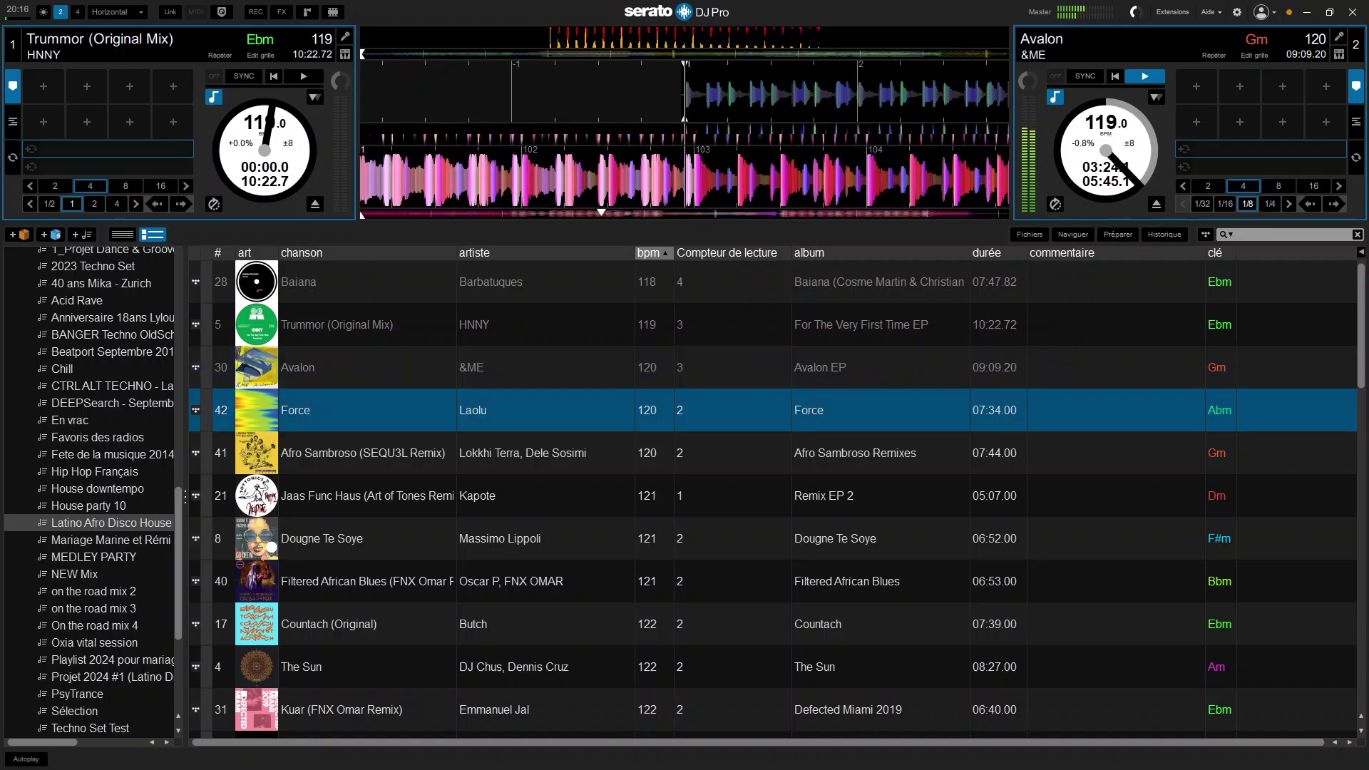
key(shift+Left)
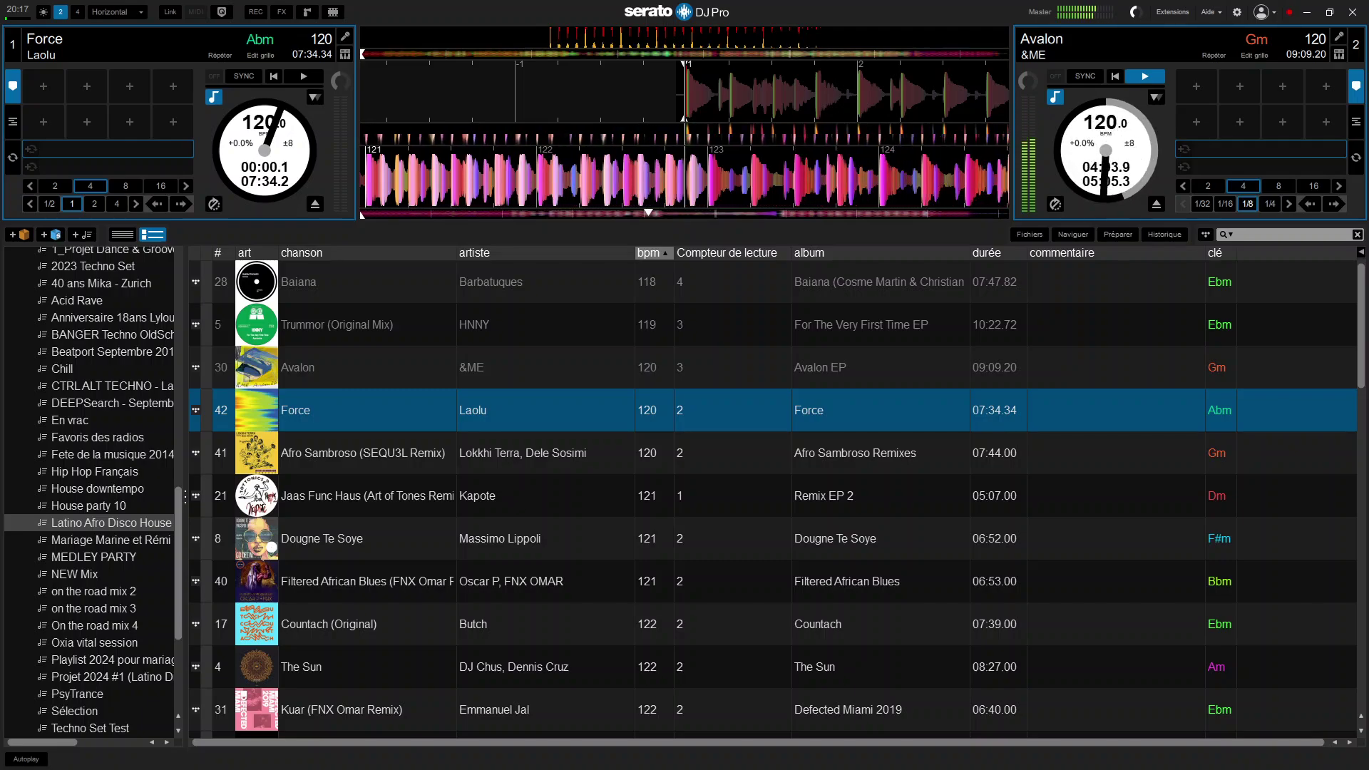
key(w)
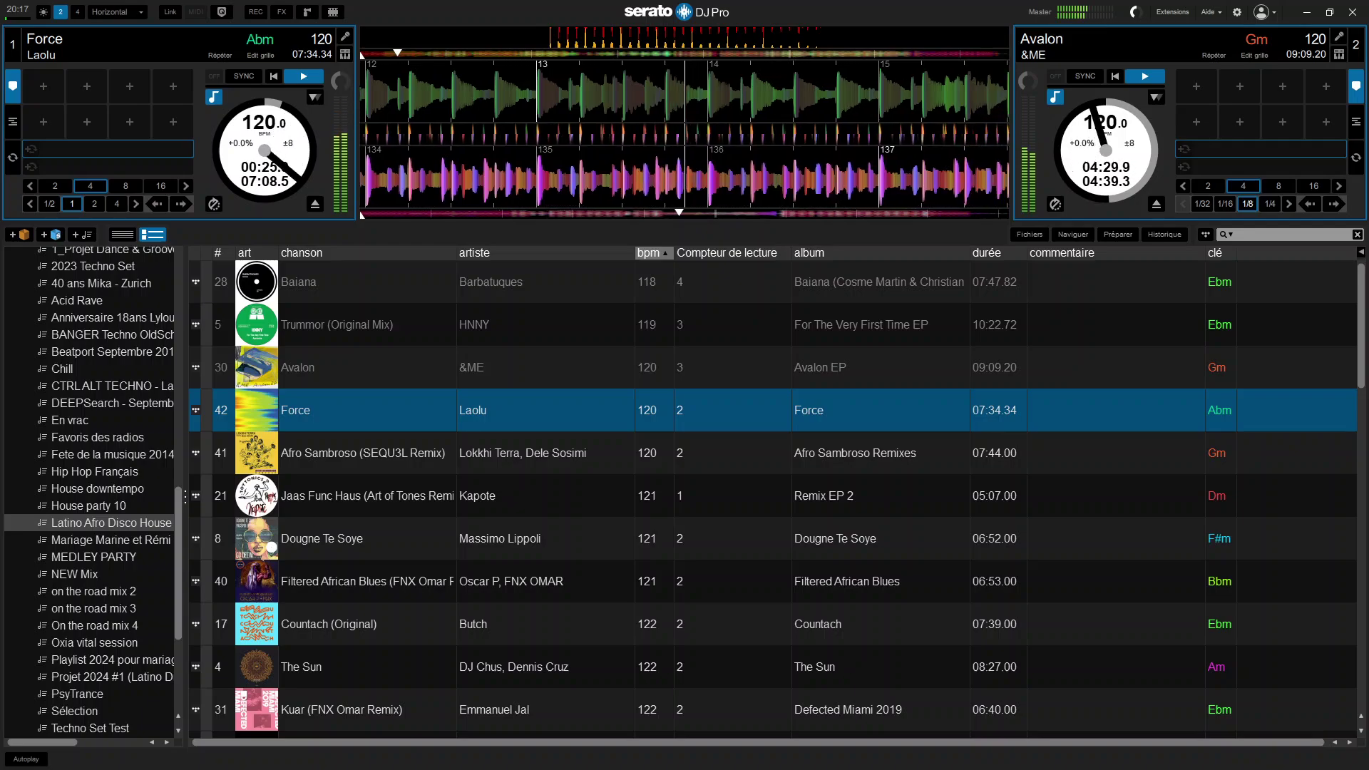
key(shift+Left)
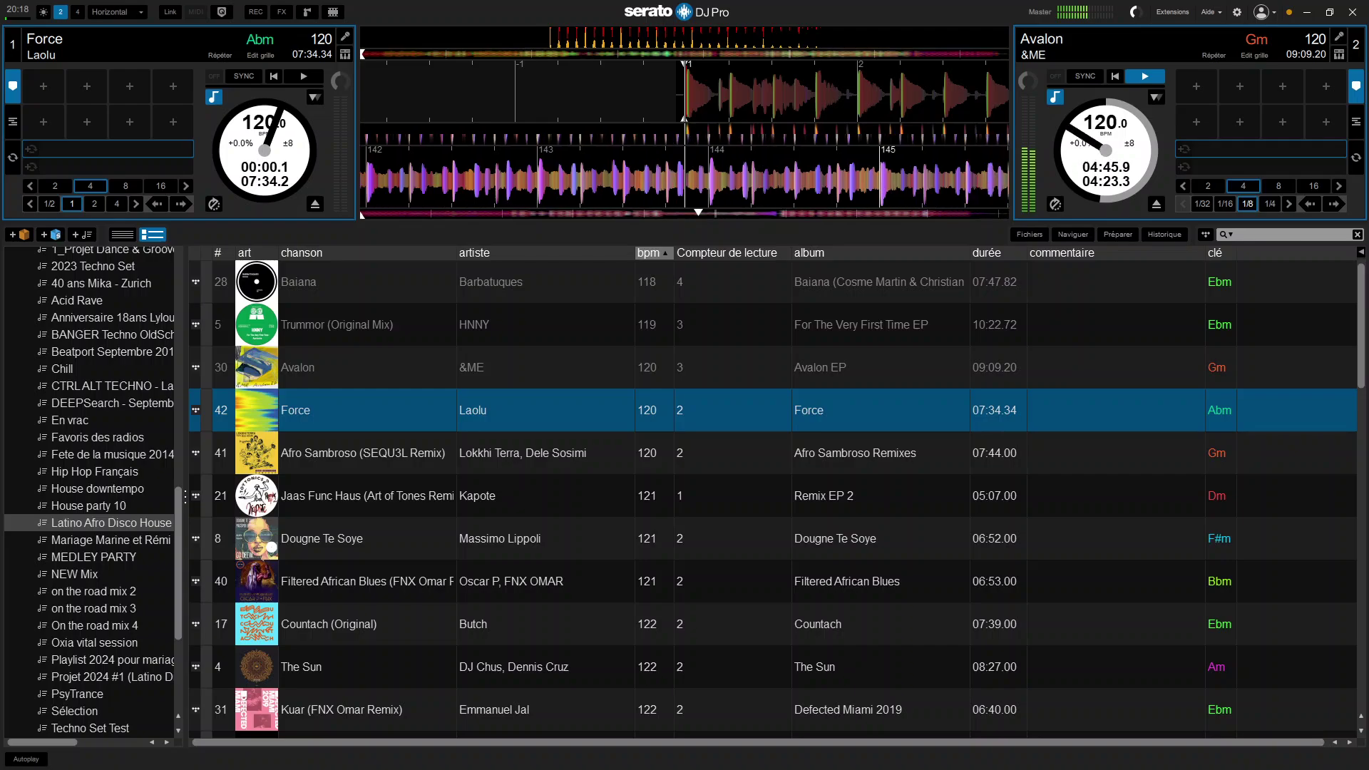
Step: Check the recording in OBS Studio, return to Serato DJ Pro, and start Force on deck 1
key(alt+Tab)
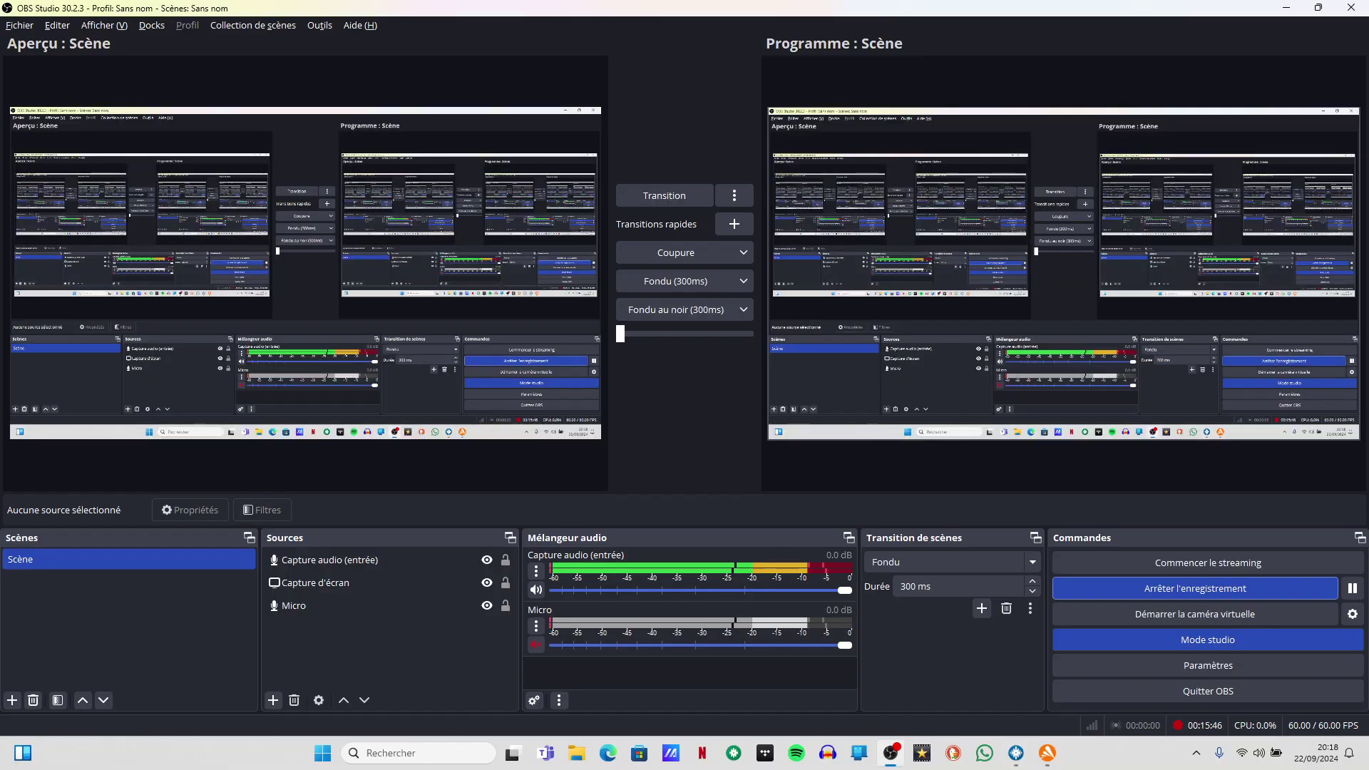
key(alt+Tab)
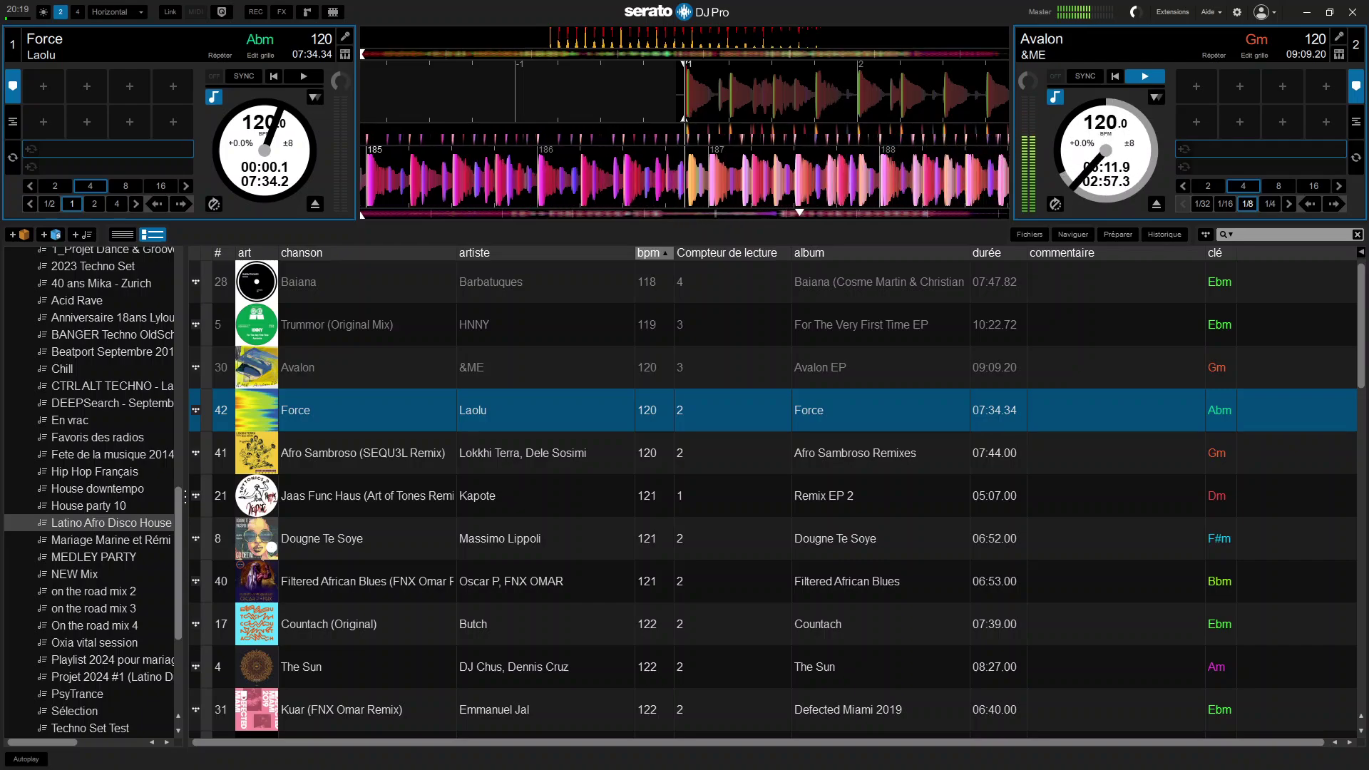
key(w)
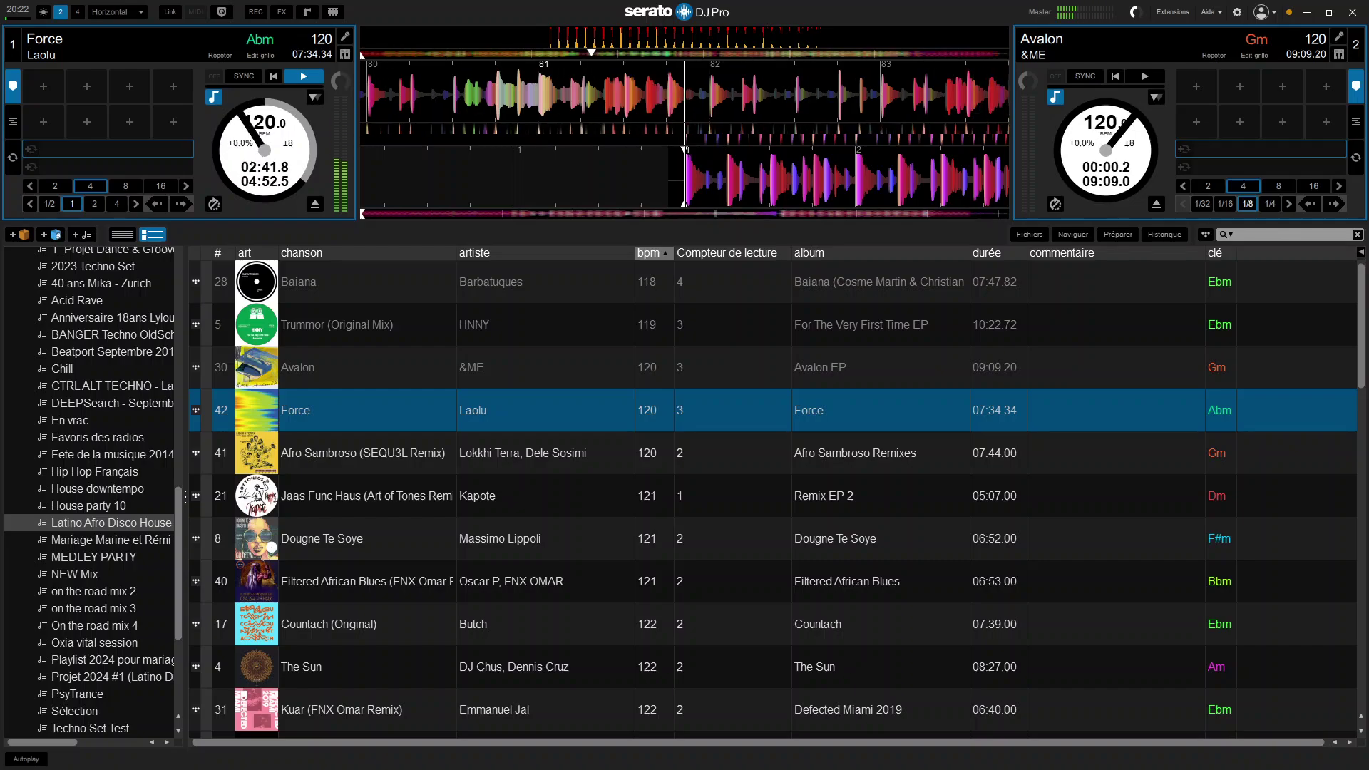
Step: Load Afro Sambroso (SEQU3L Remix) onto deck 2, preview it against Force, and restart it from its beginning
click(363, 453)
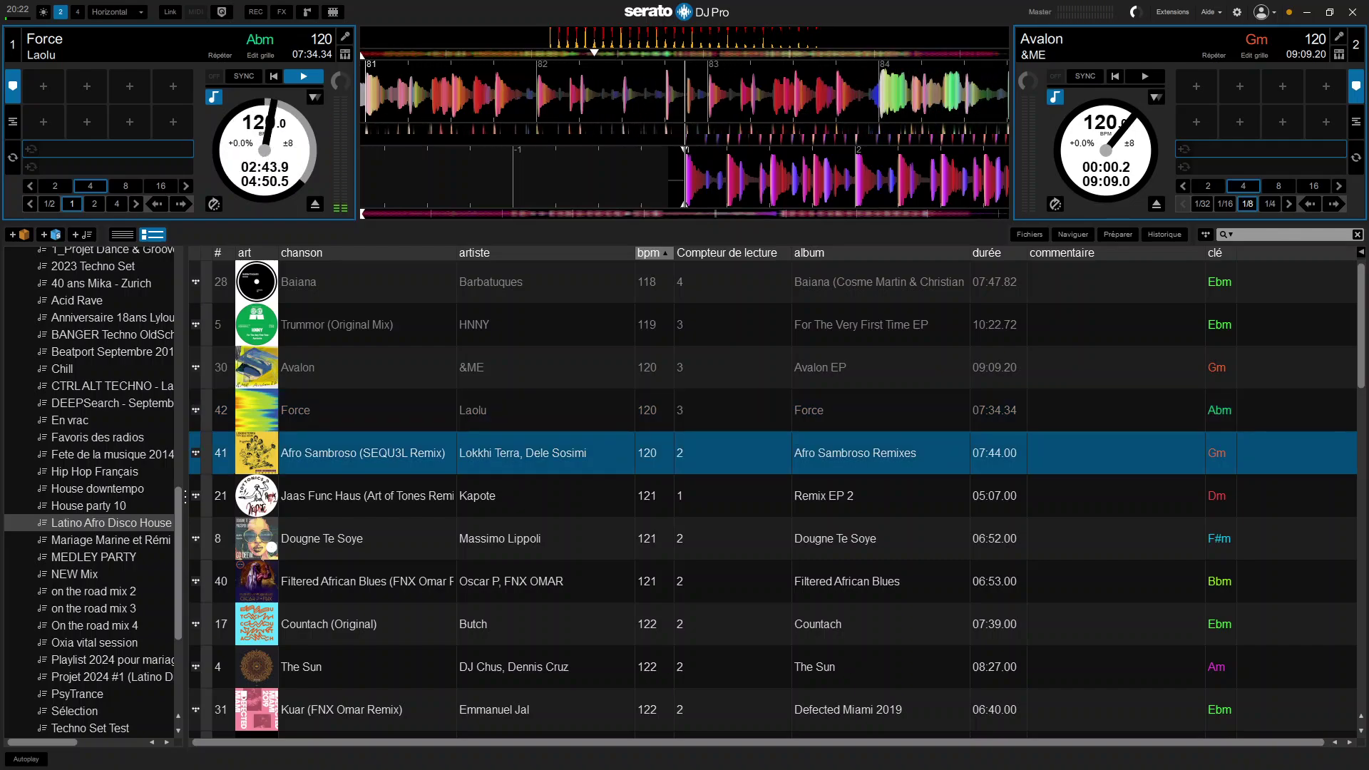
key(shift+Right)
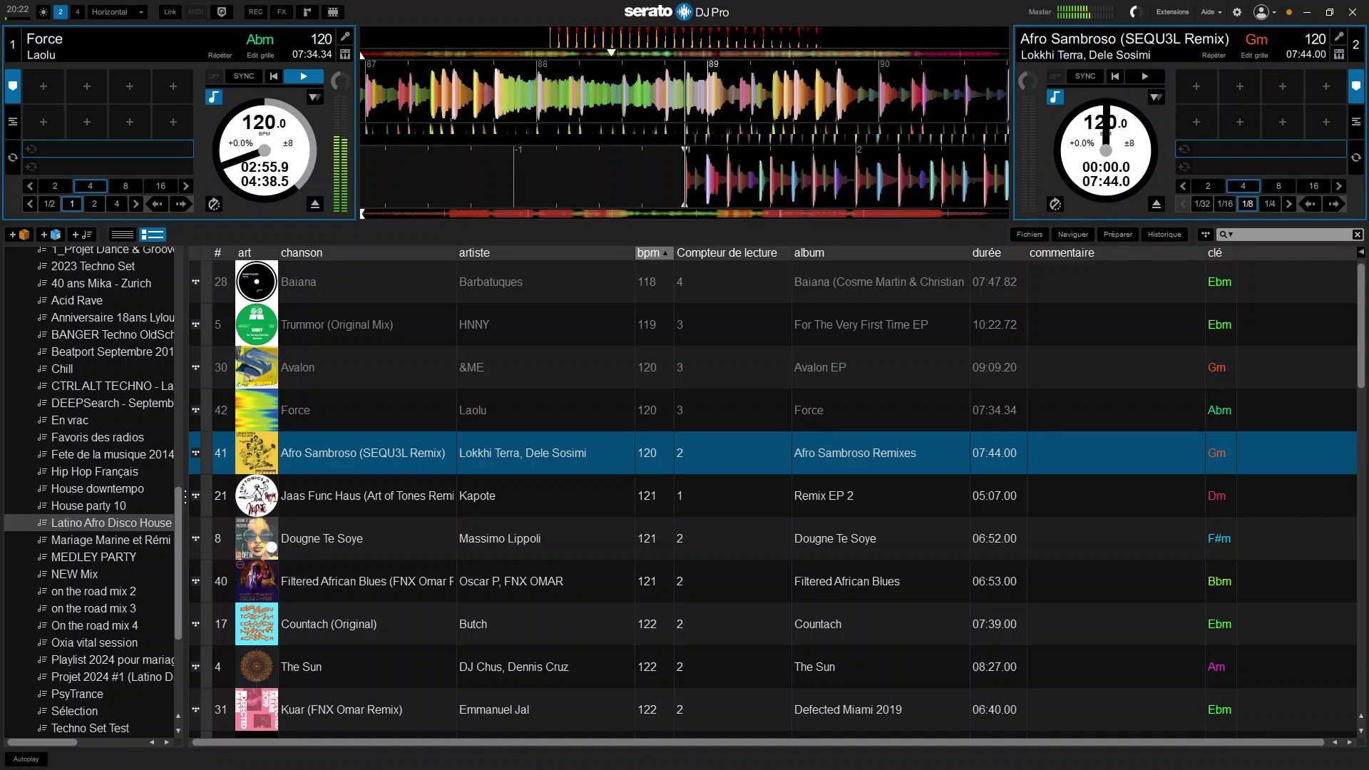
key(s)
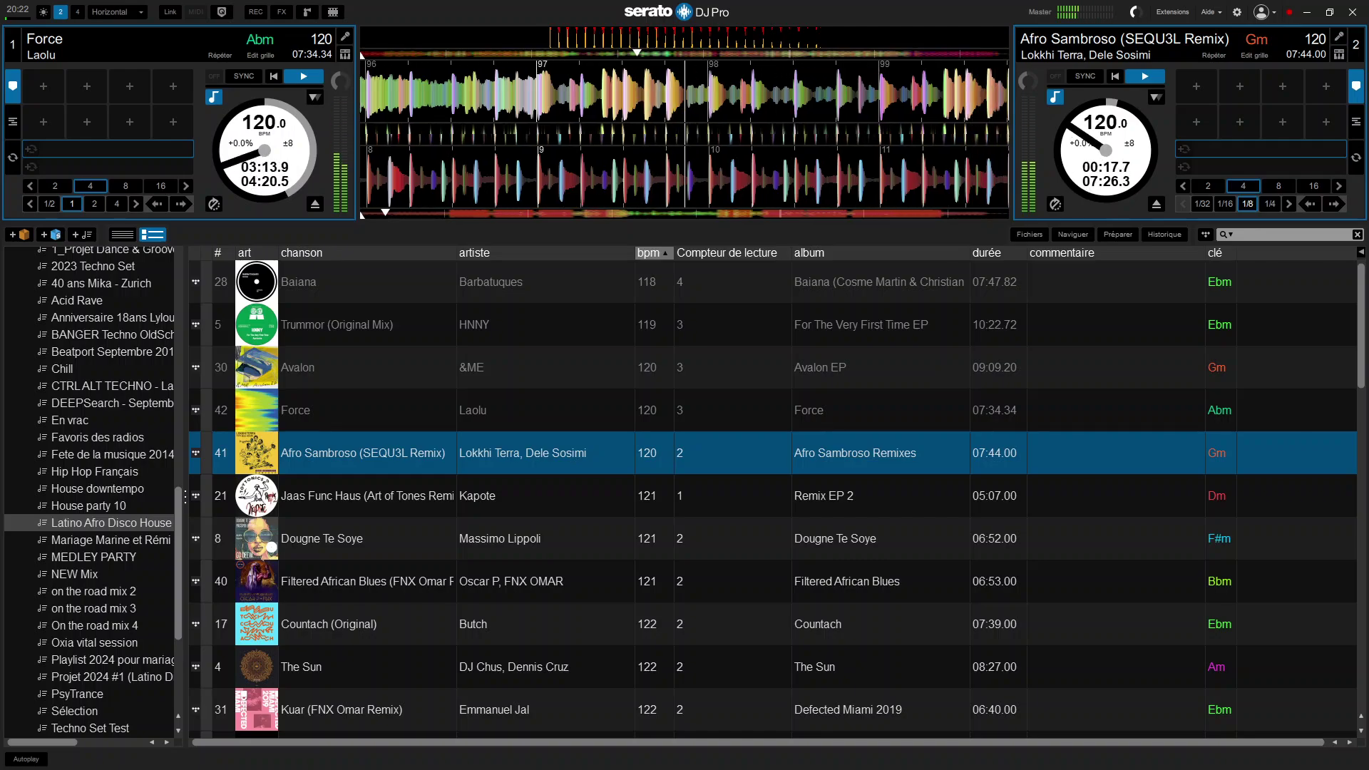
key(shift+Right)
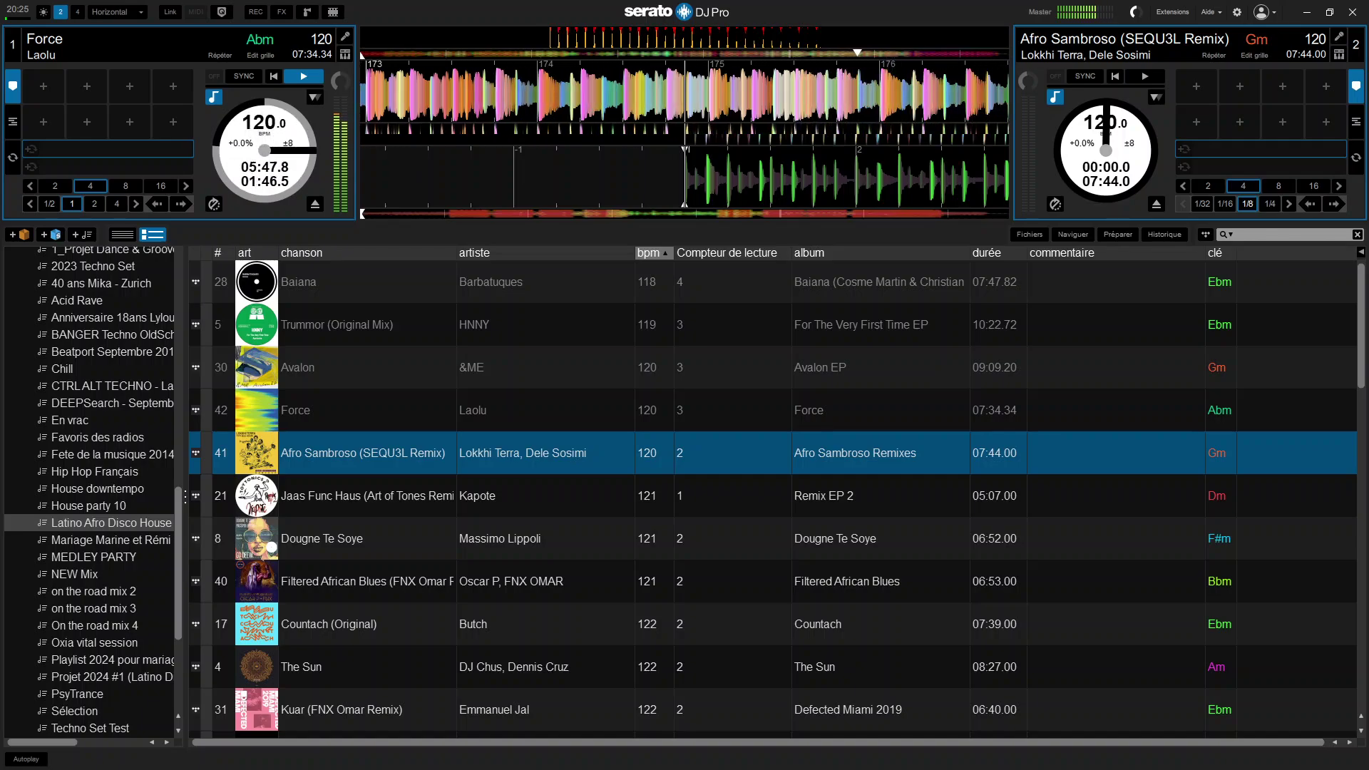
key(s)
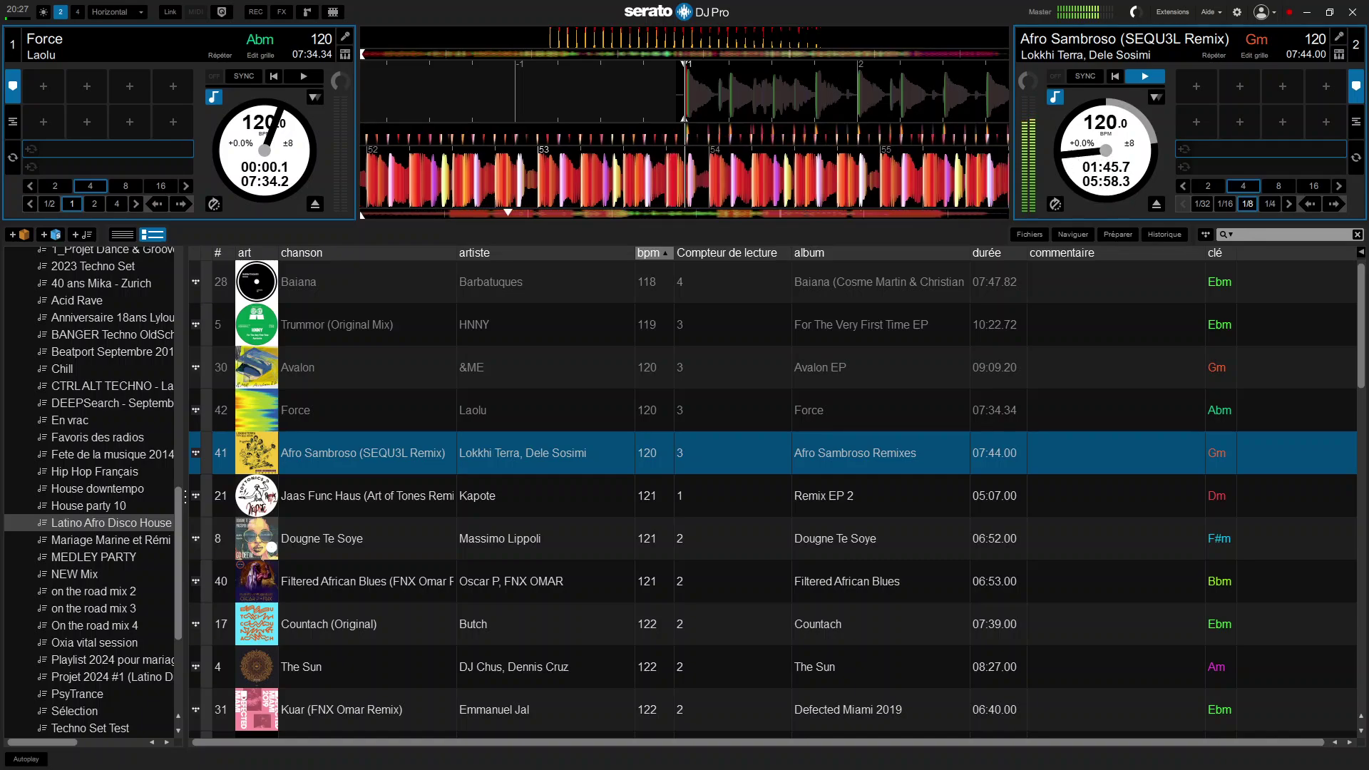
Step: Load Jaas Func Haus onto deck 1, preview it against Afro Sambroso, and start it playing in the mix
click(367, 495)
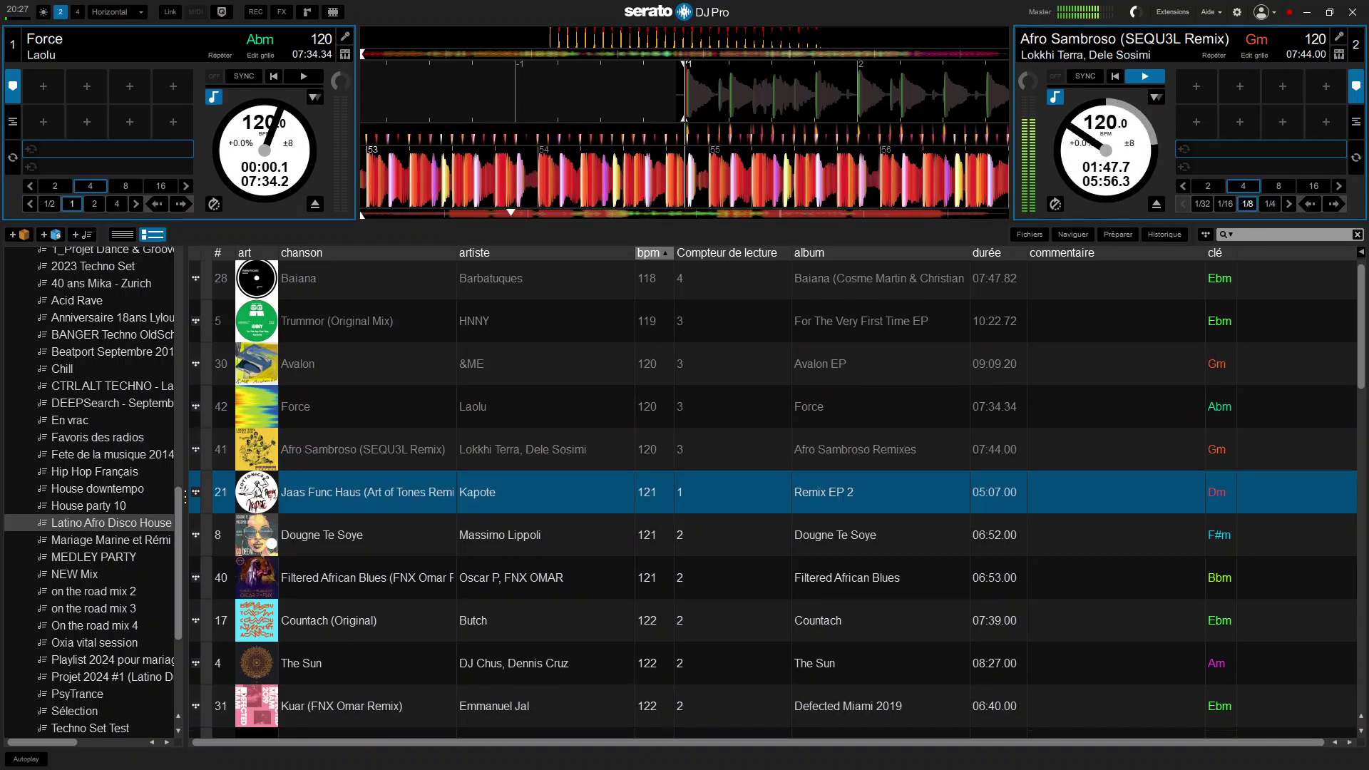
key(shift+Left)
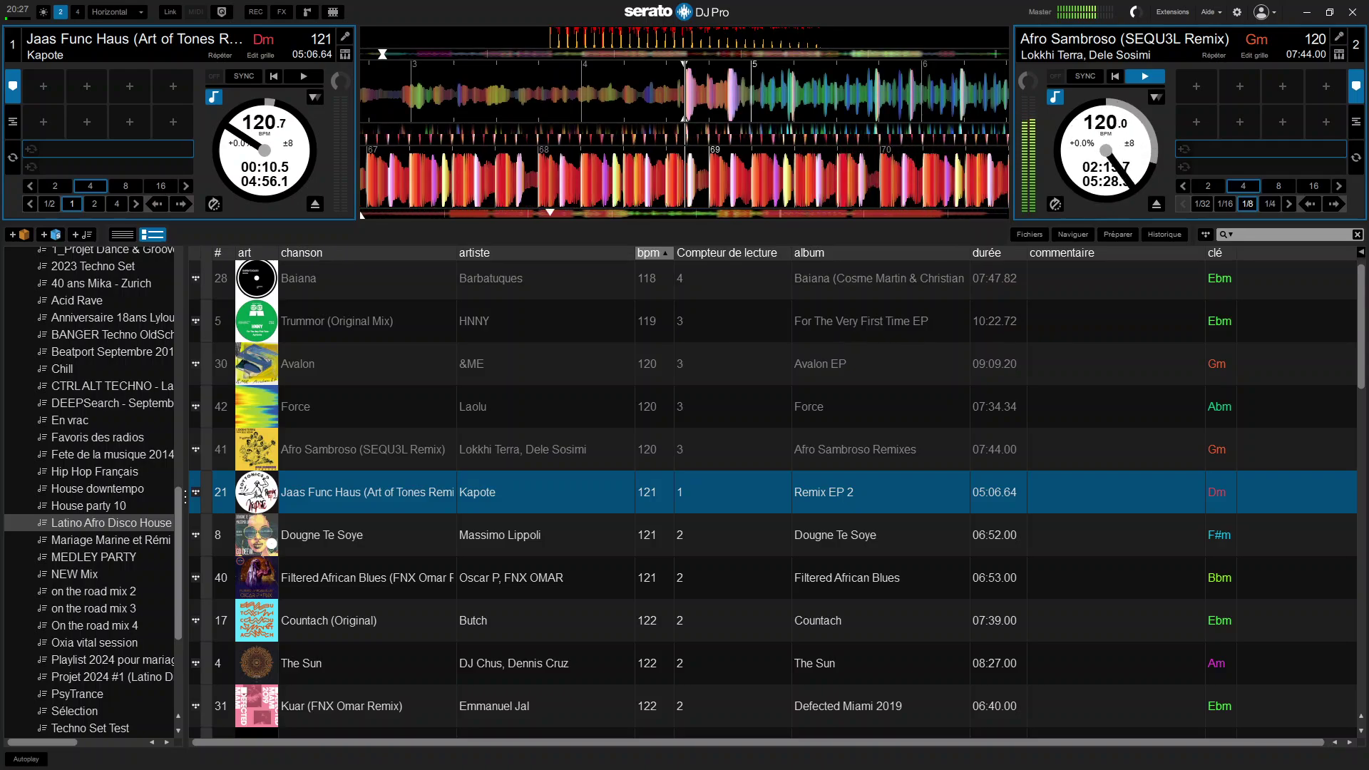
key(w)
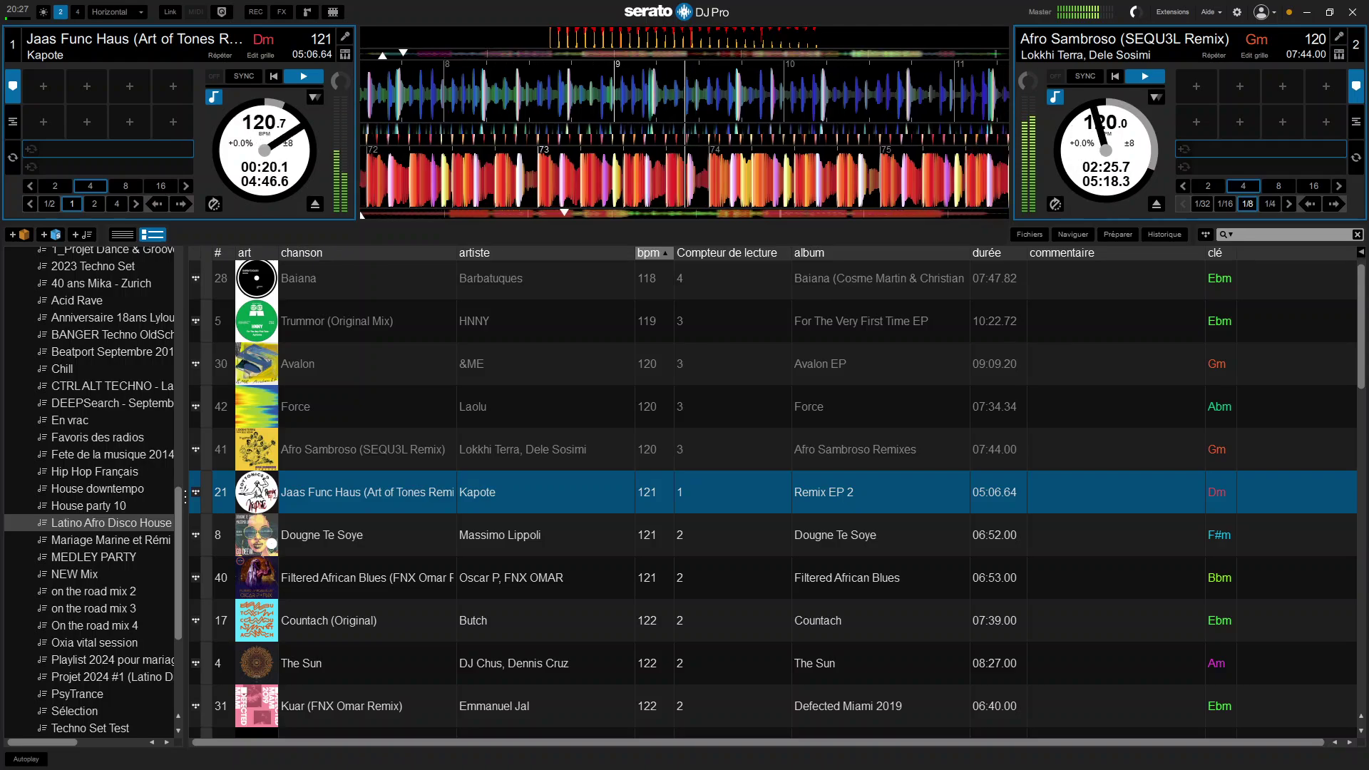
key(w)
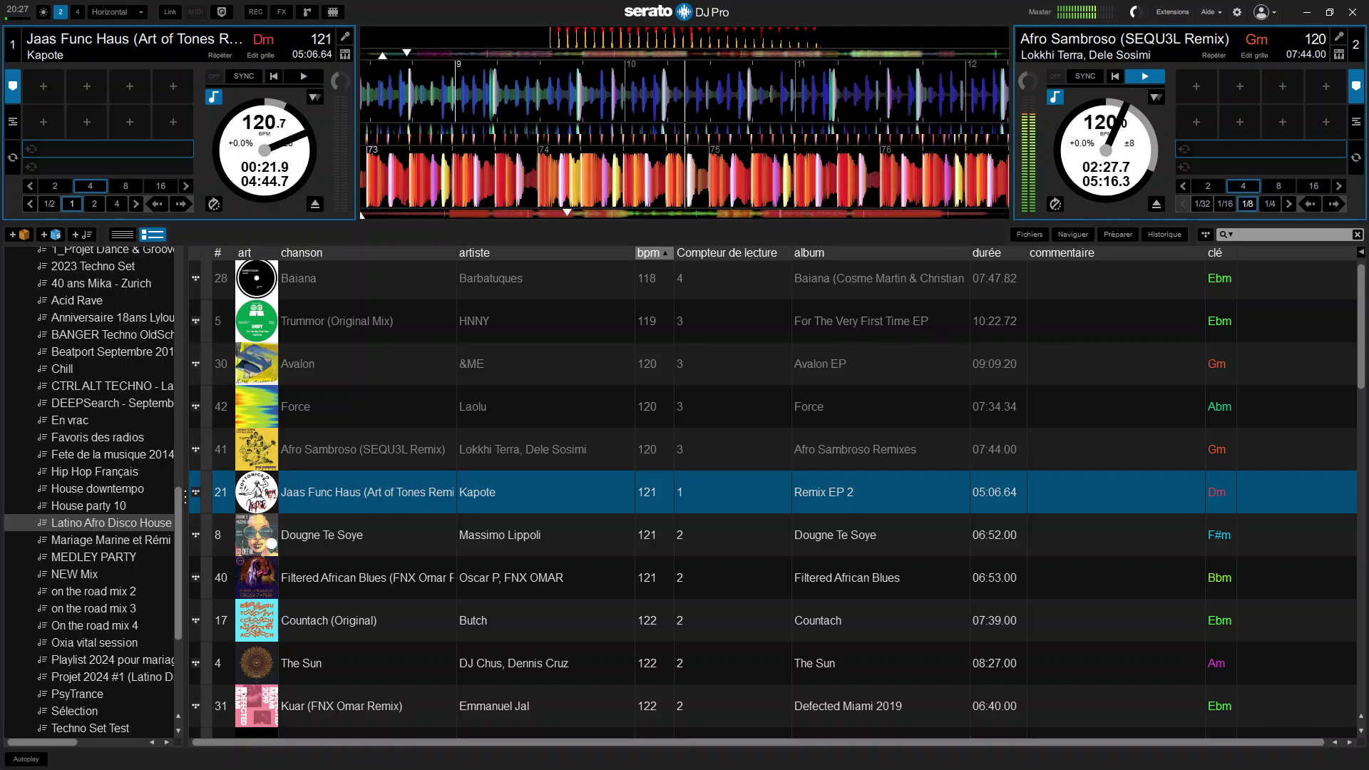
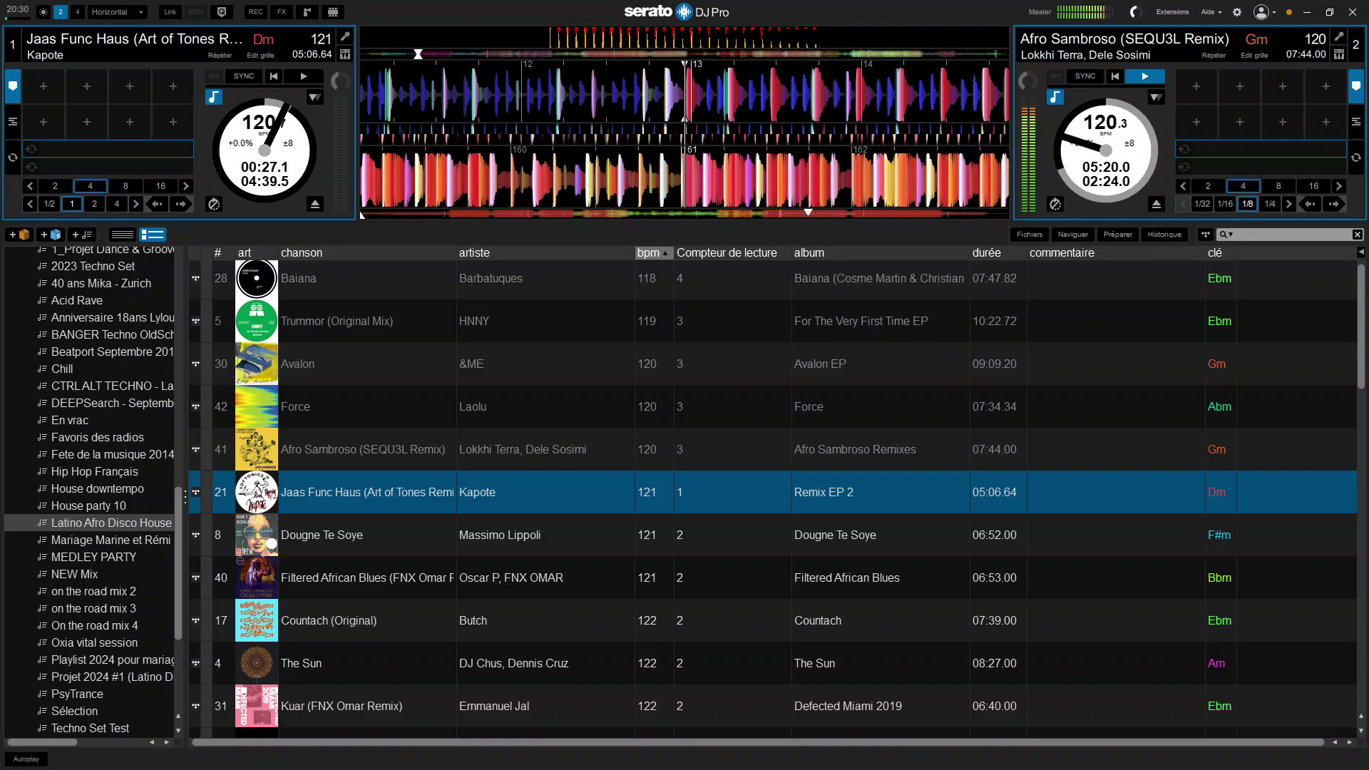
key(w)
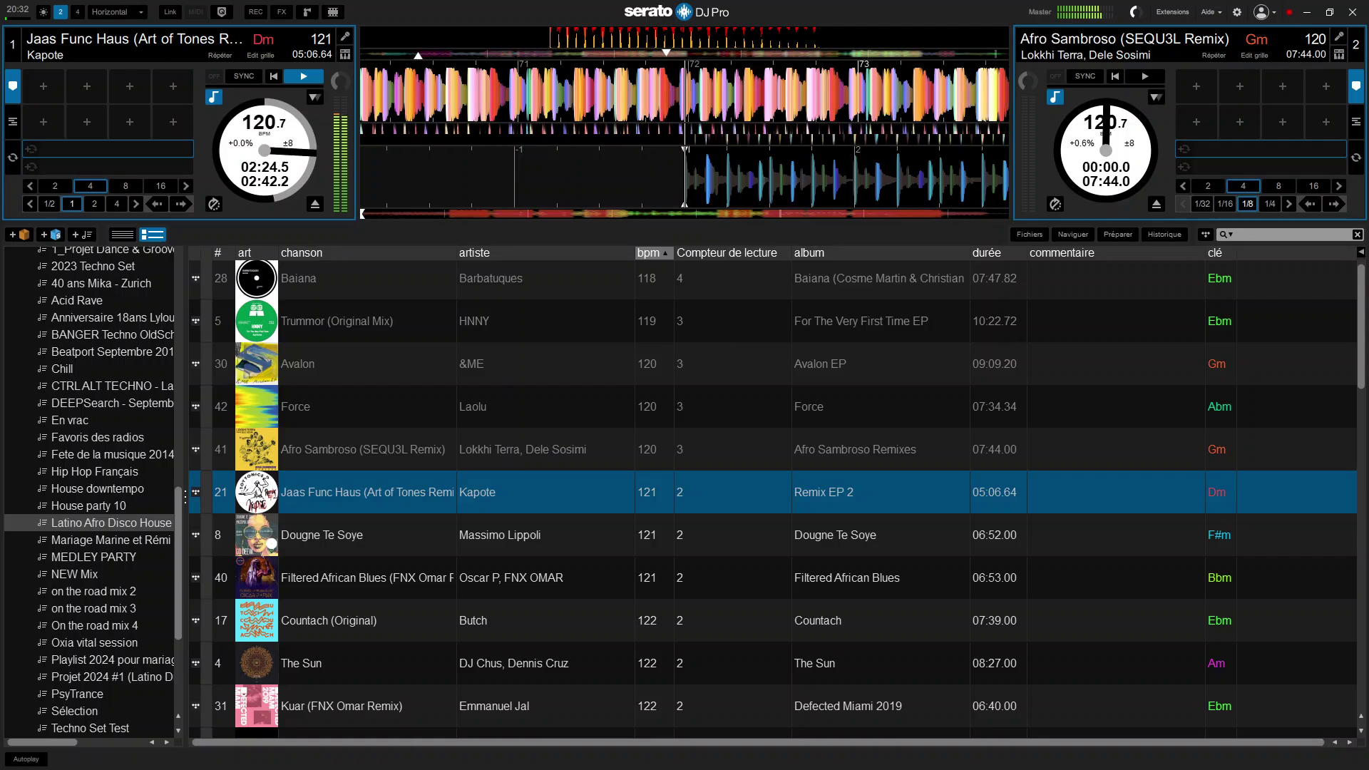
Step: Load Dougne Te Soye onto deck 2, check the recording in OBS Studio, and return to Serato DJ Pro
key(Down)
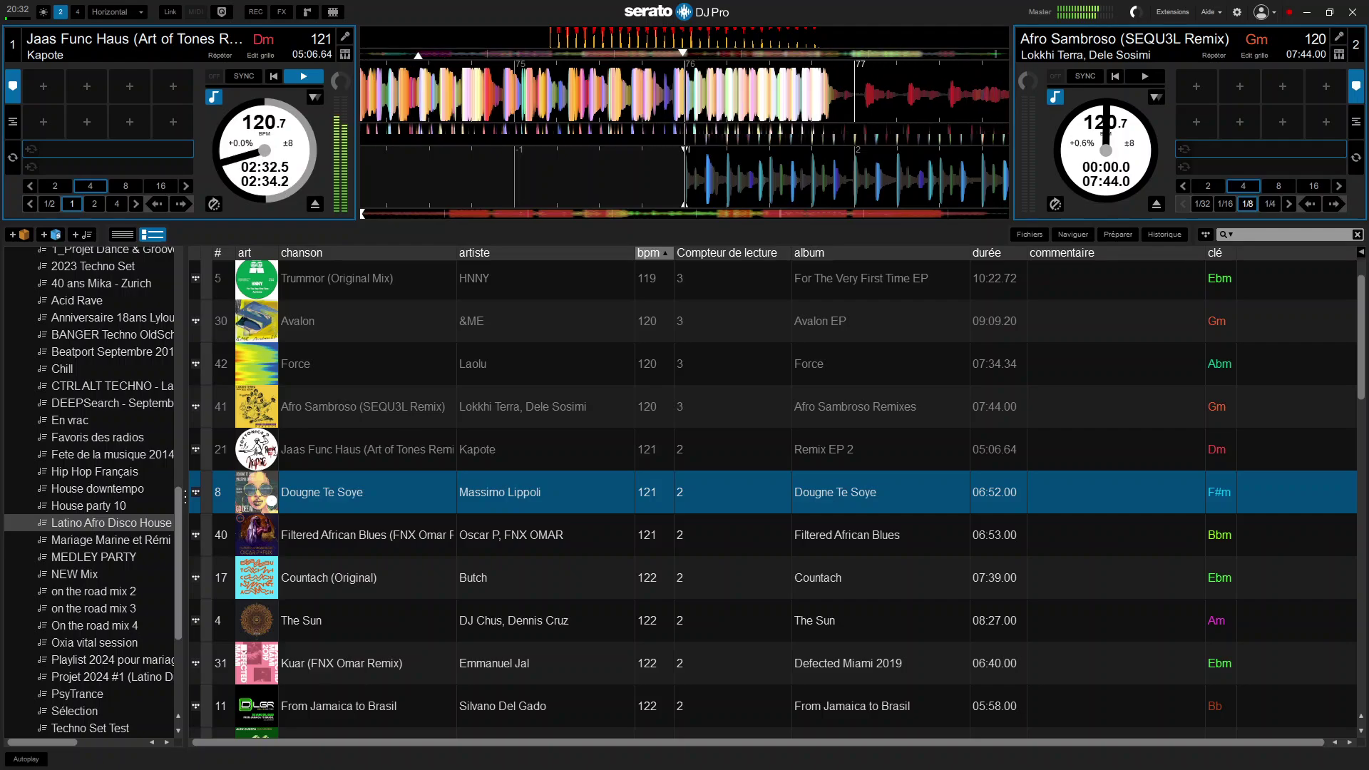
key(shift+Right)
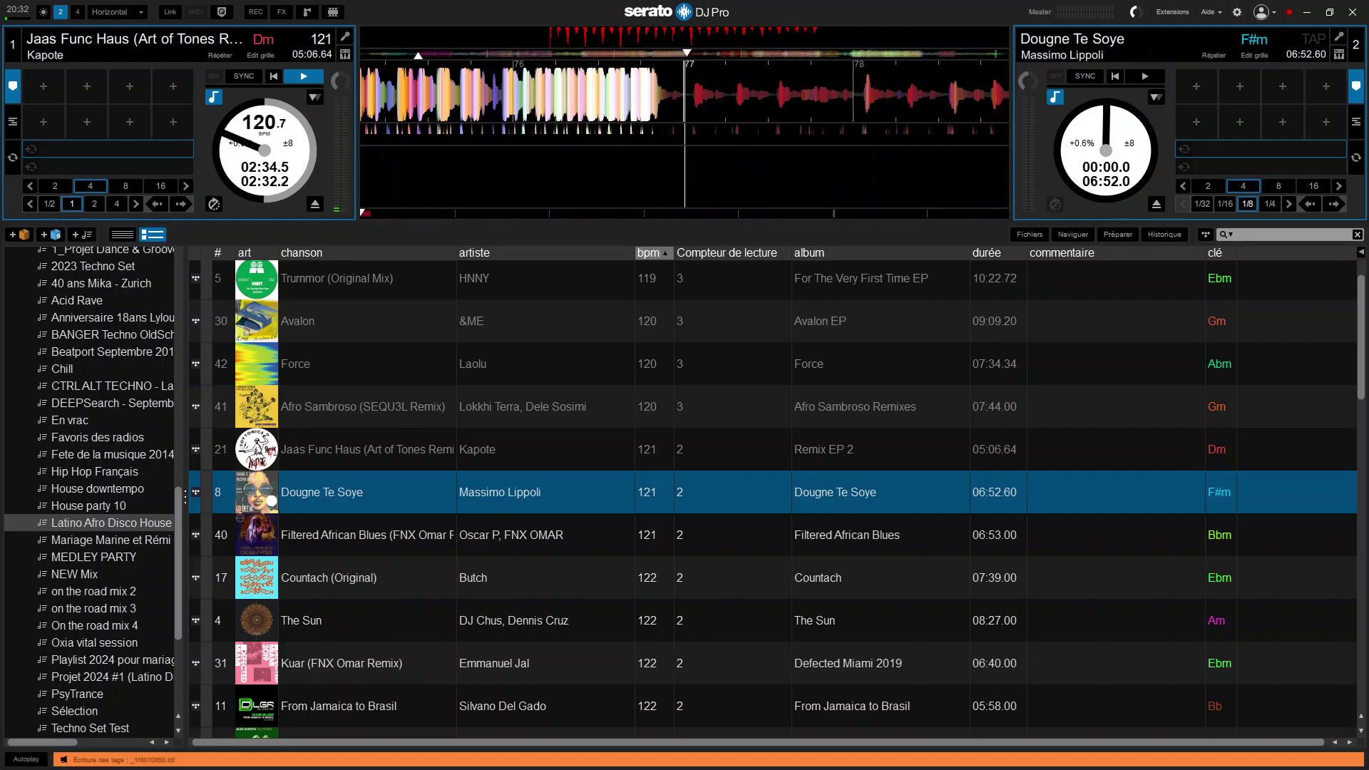
key(alt+Tab)
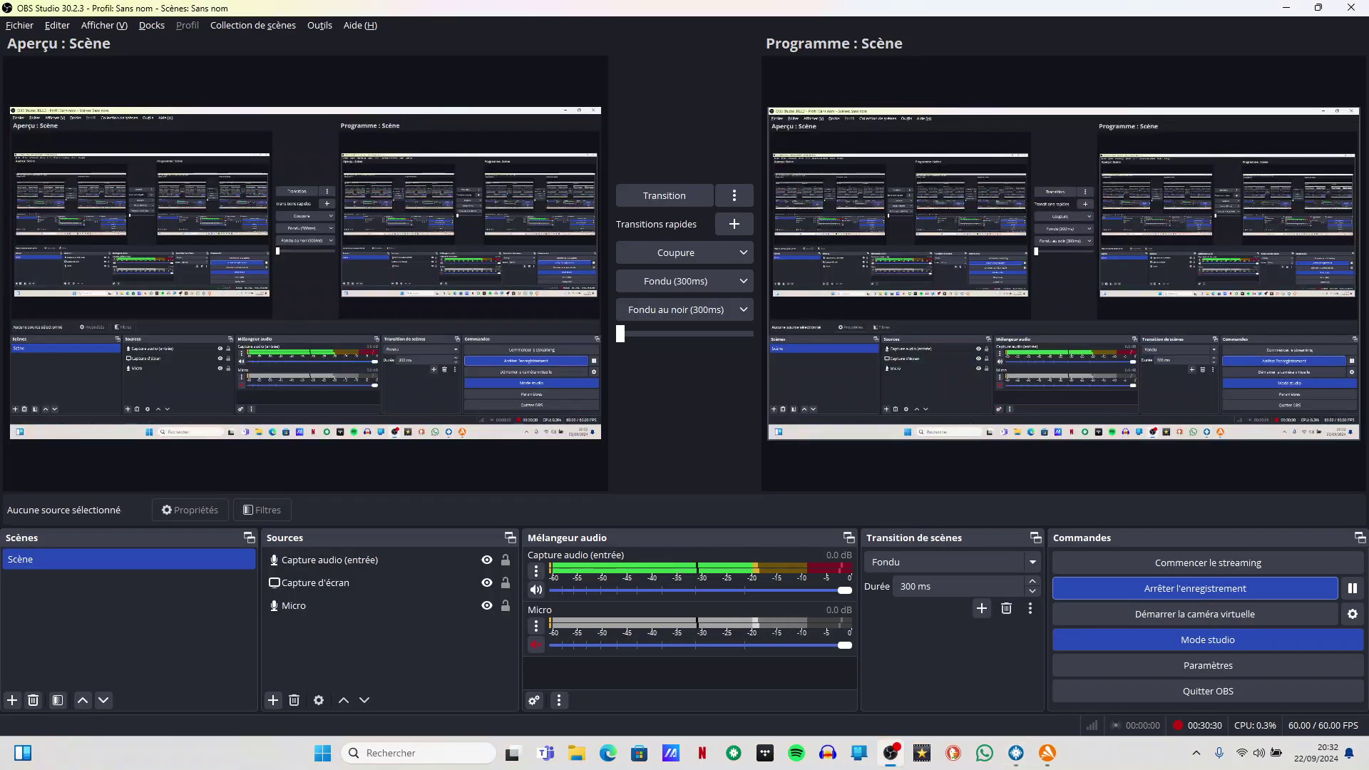
key(alt+Tab)
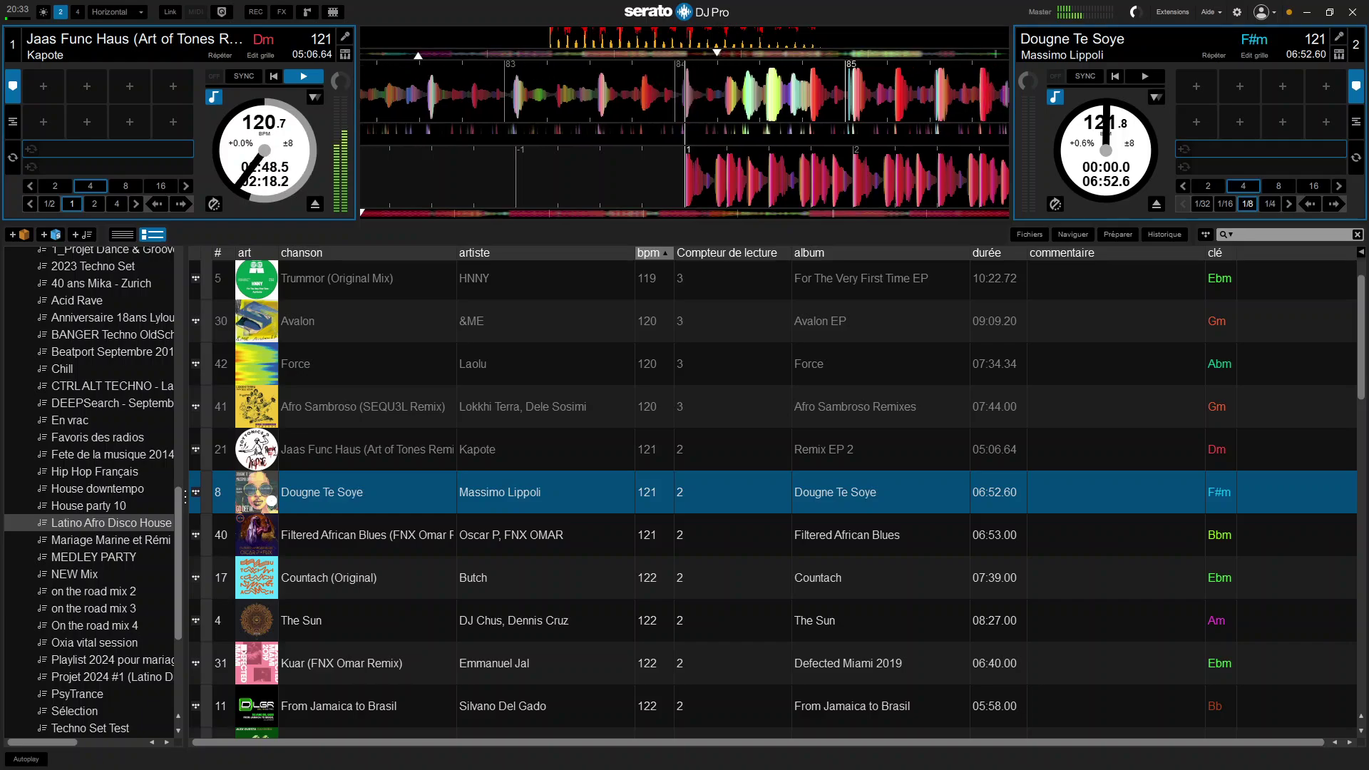
Step: Preview Dougne Te Soye against Jaas Func Haus, return it to its beginning, and start it on deck 2 in the mix
key(s)
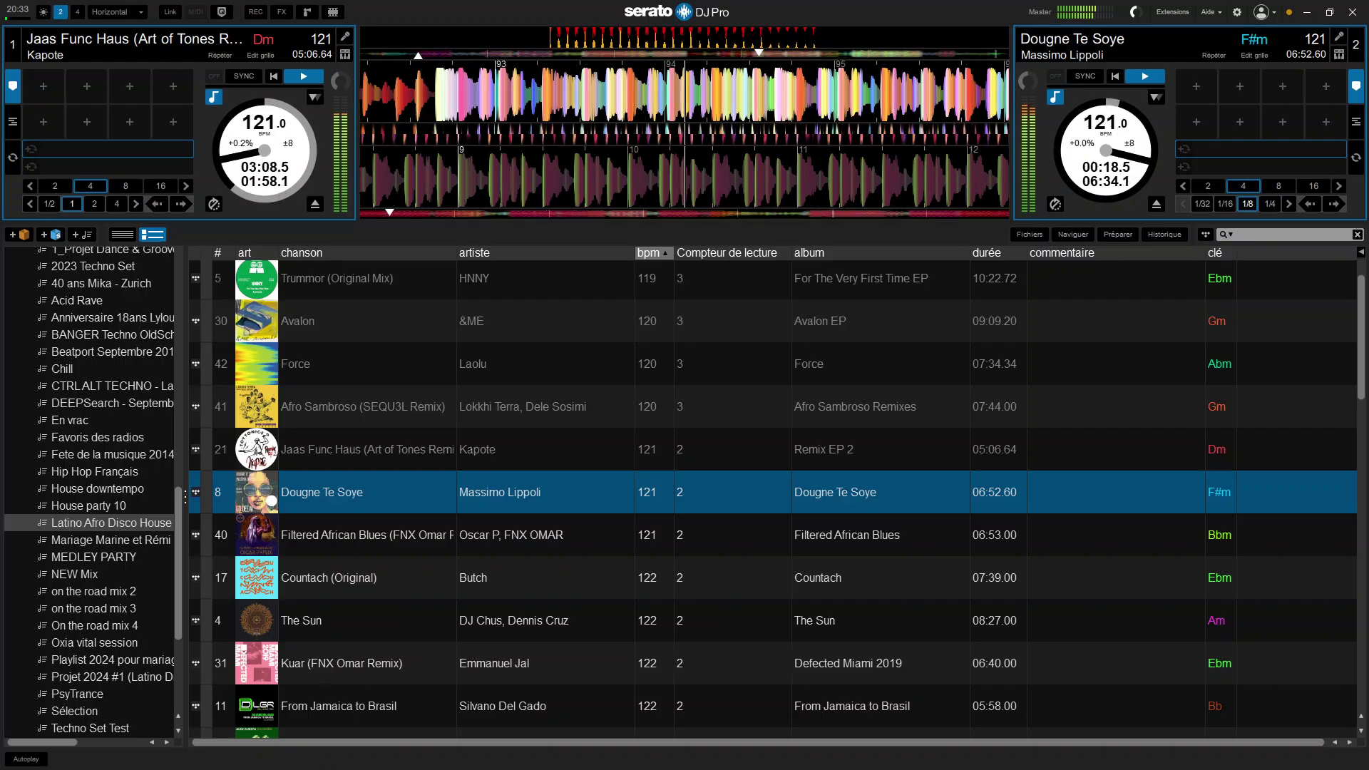
key(s)
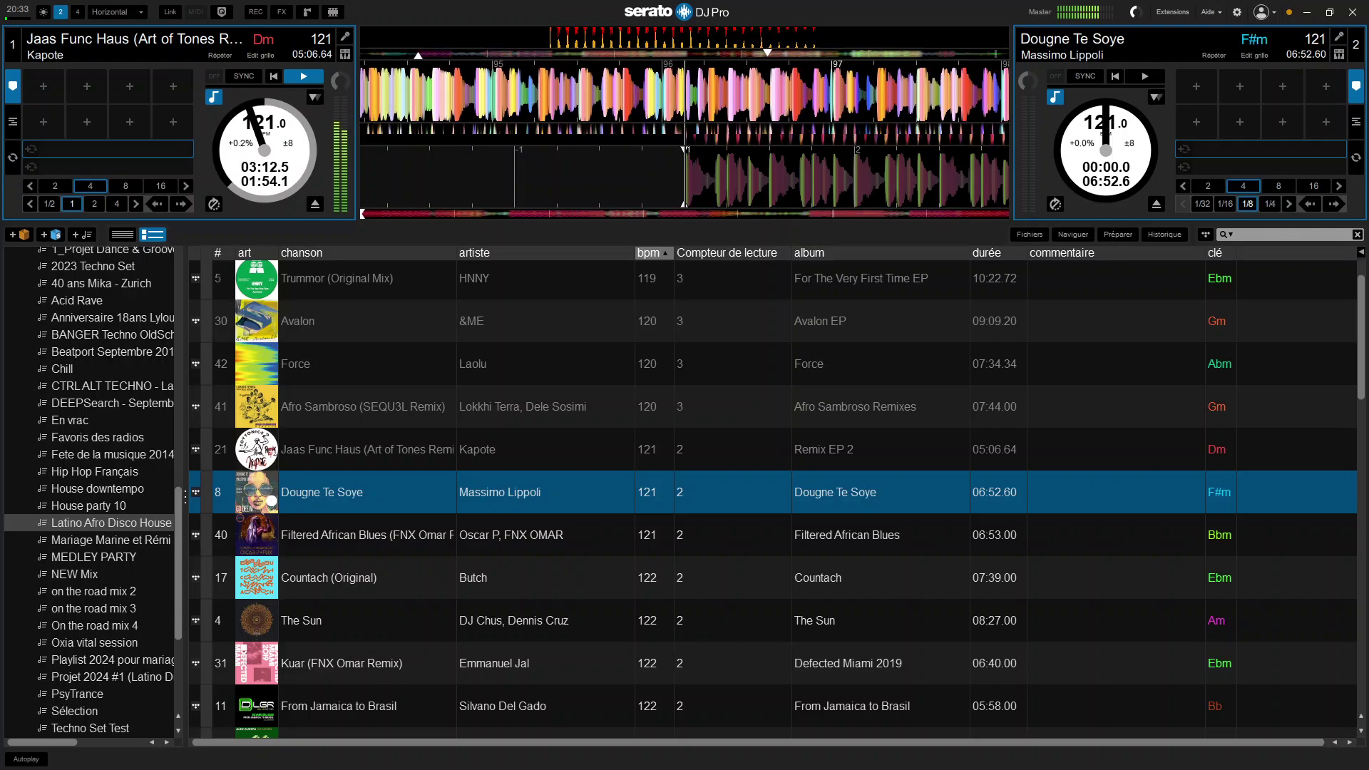
key(s)
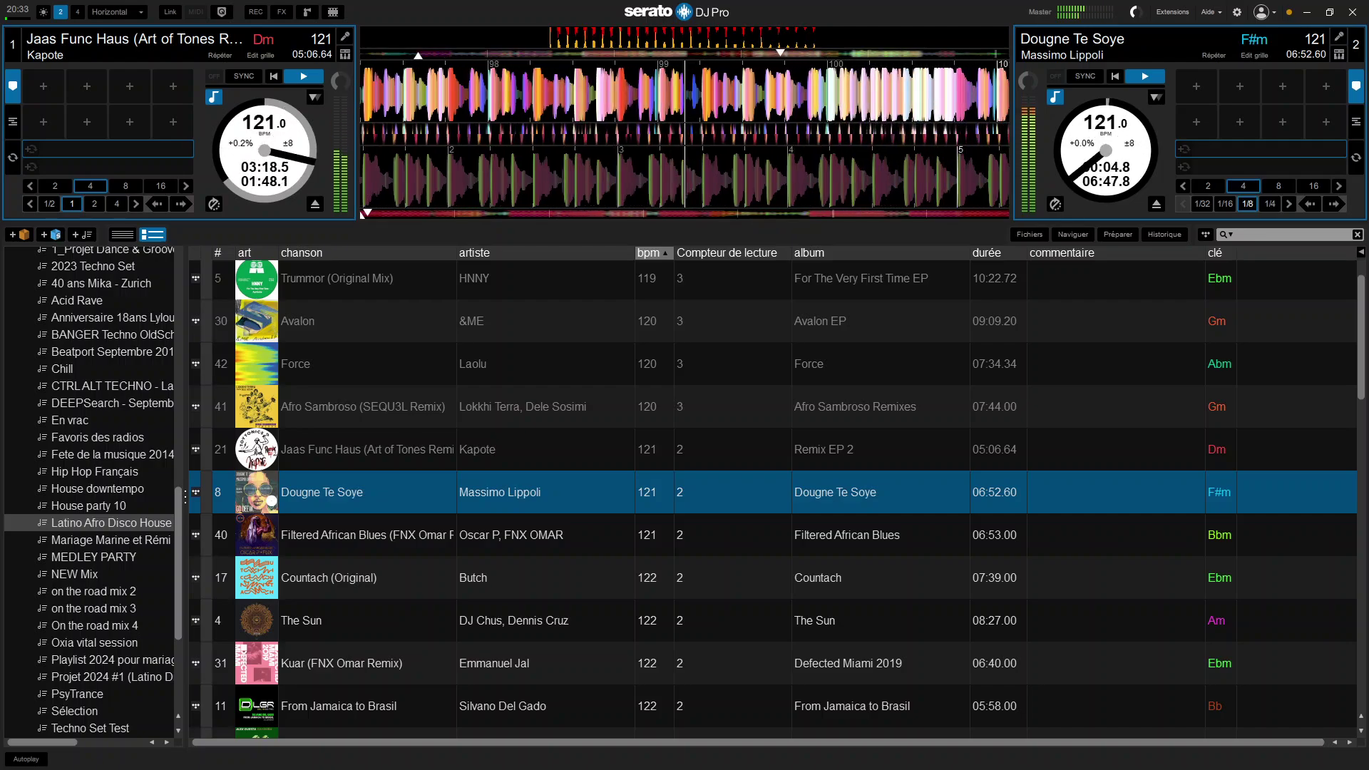
key(a)
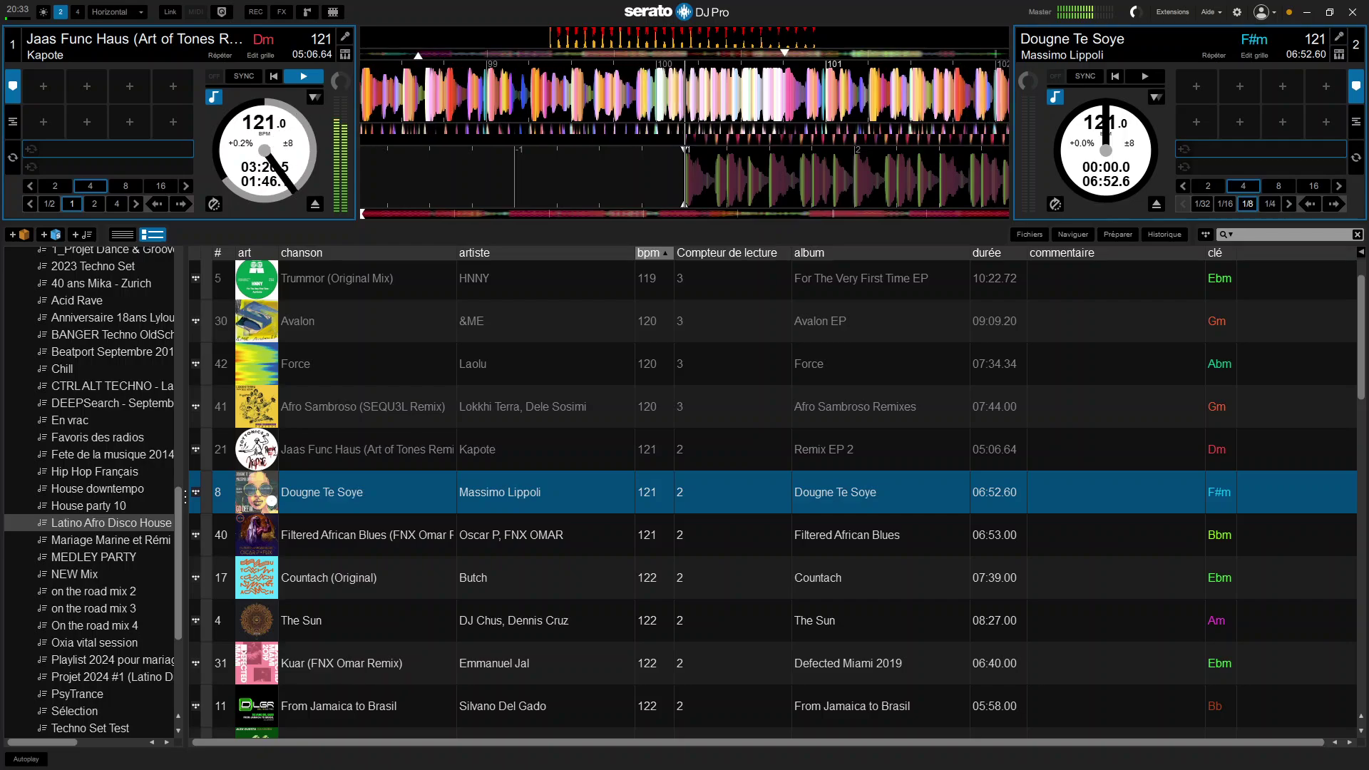
key(s)
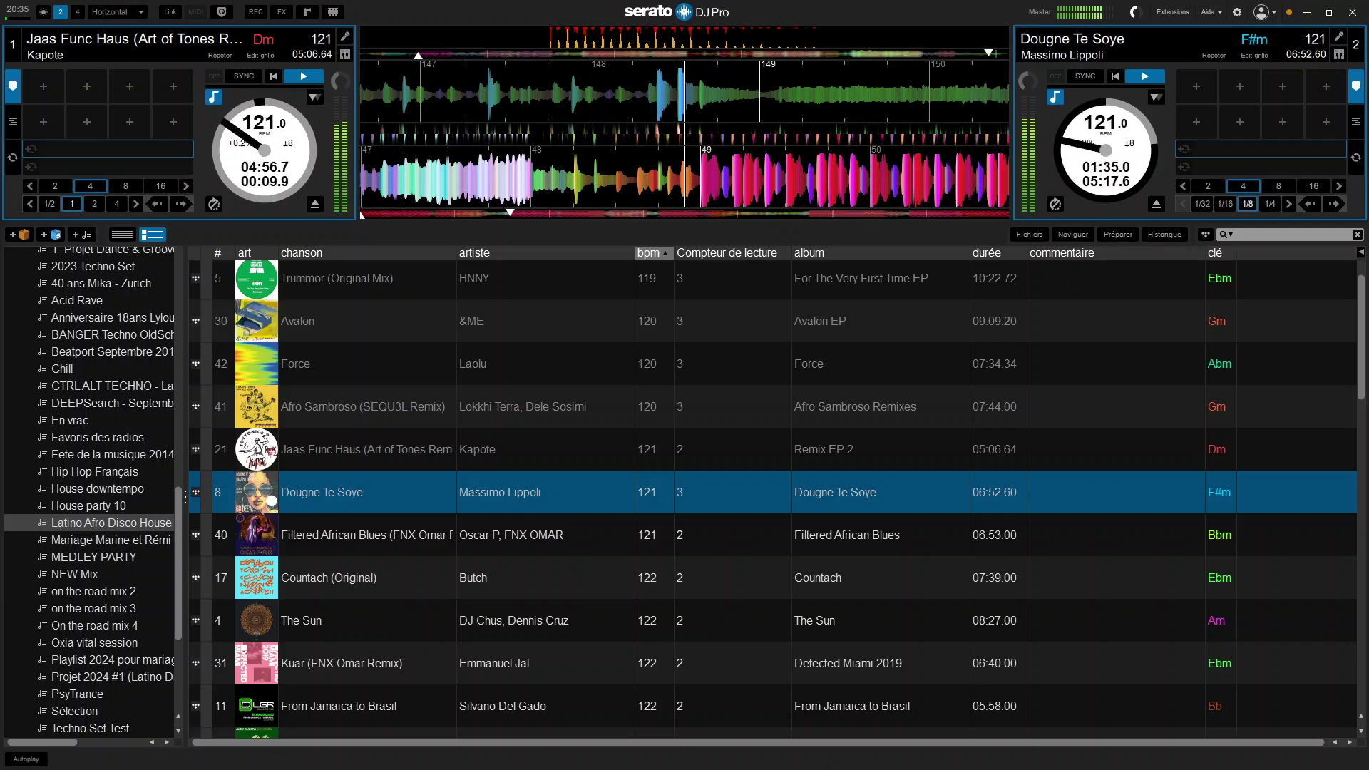
Step: Replace Jaas Func Haus on deck 1 with Filtered African Blues, preview it against Dougne Te Soye, and return it to its start
key(i)
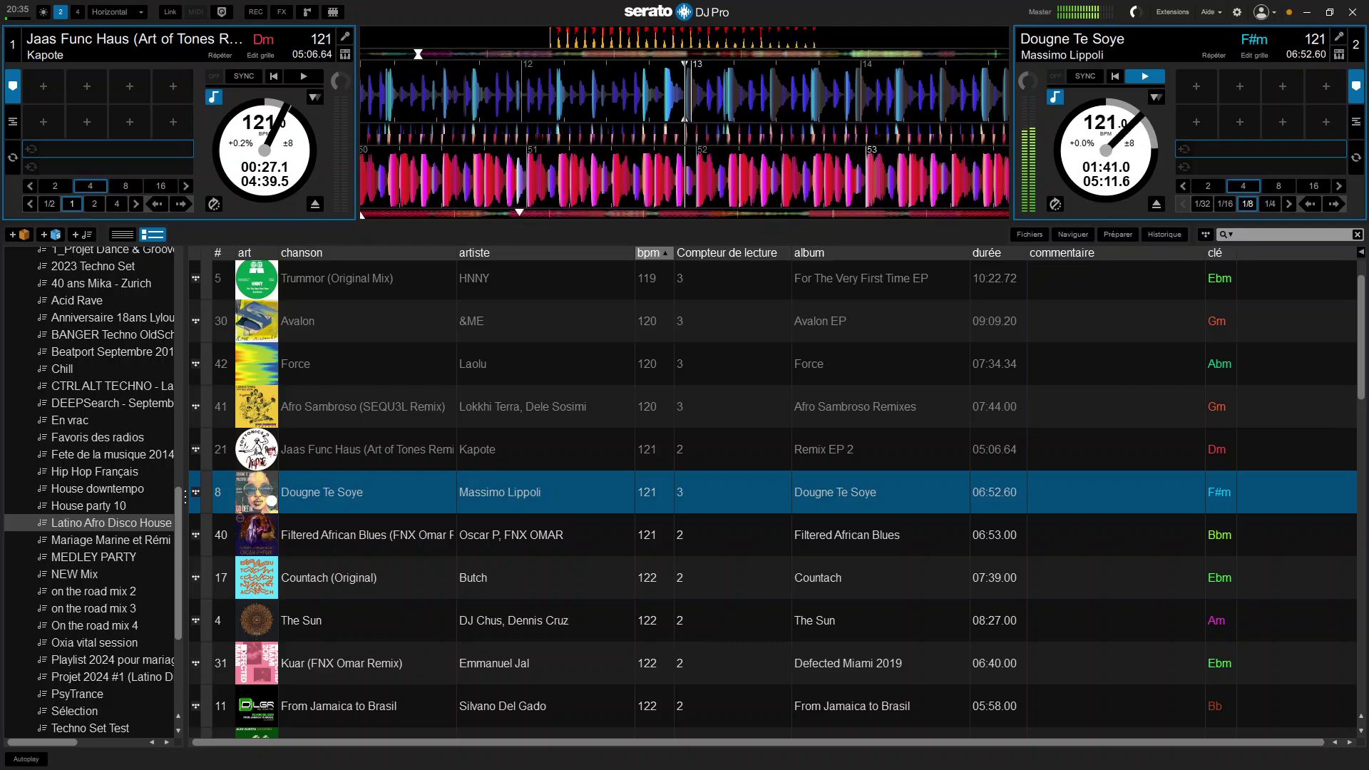
key(Down)
key(shift+Left)
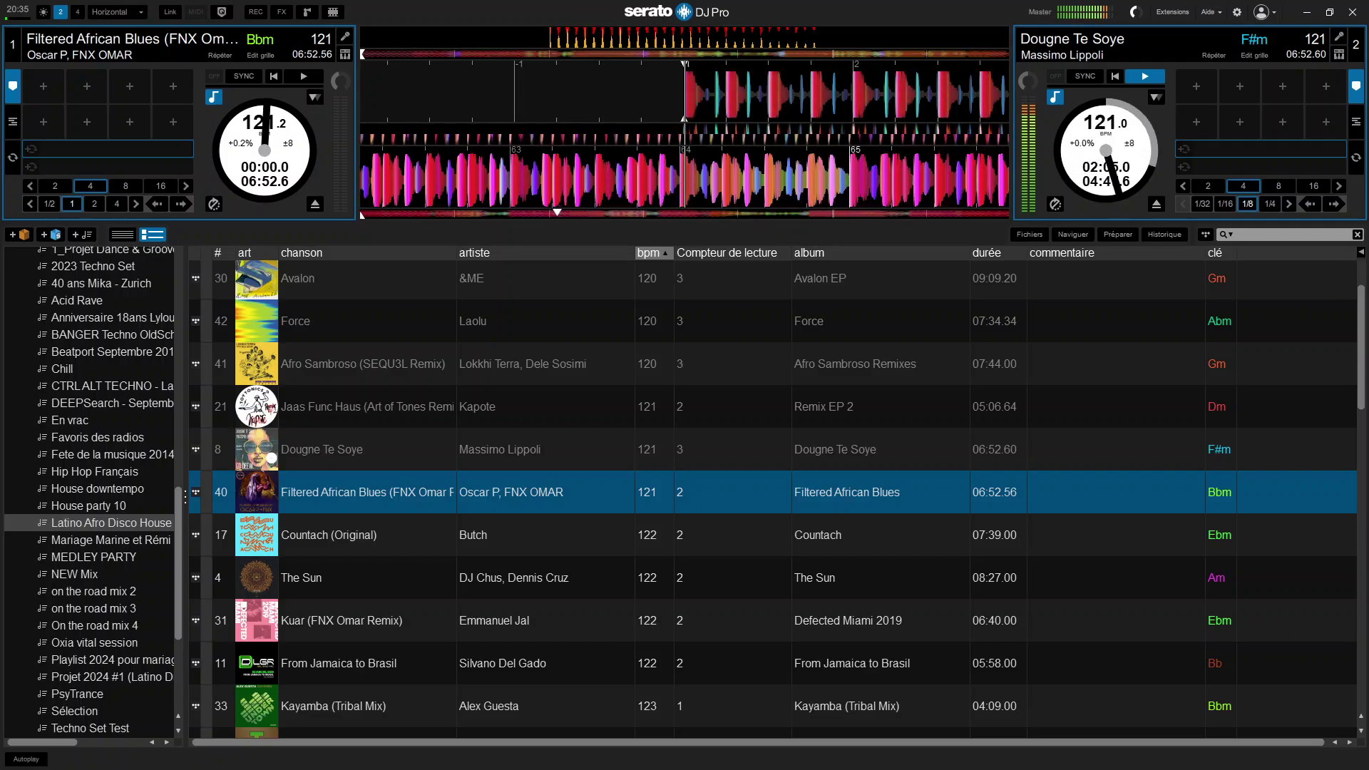
key(w)
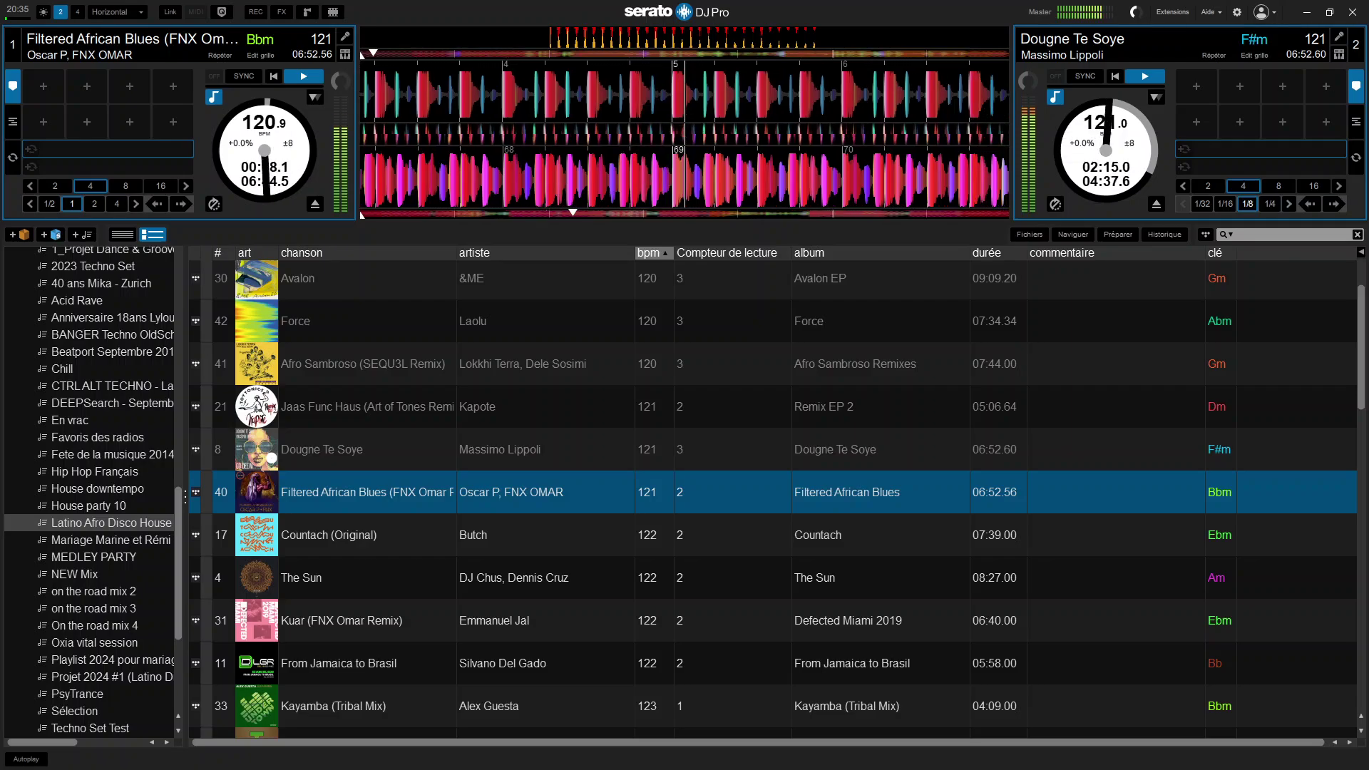
key(q)
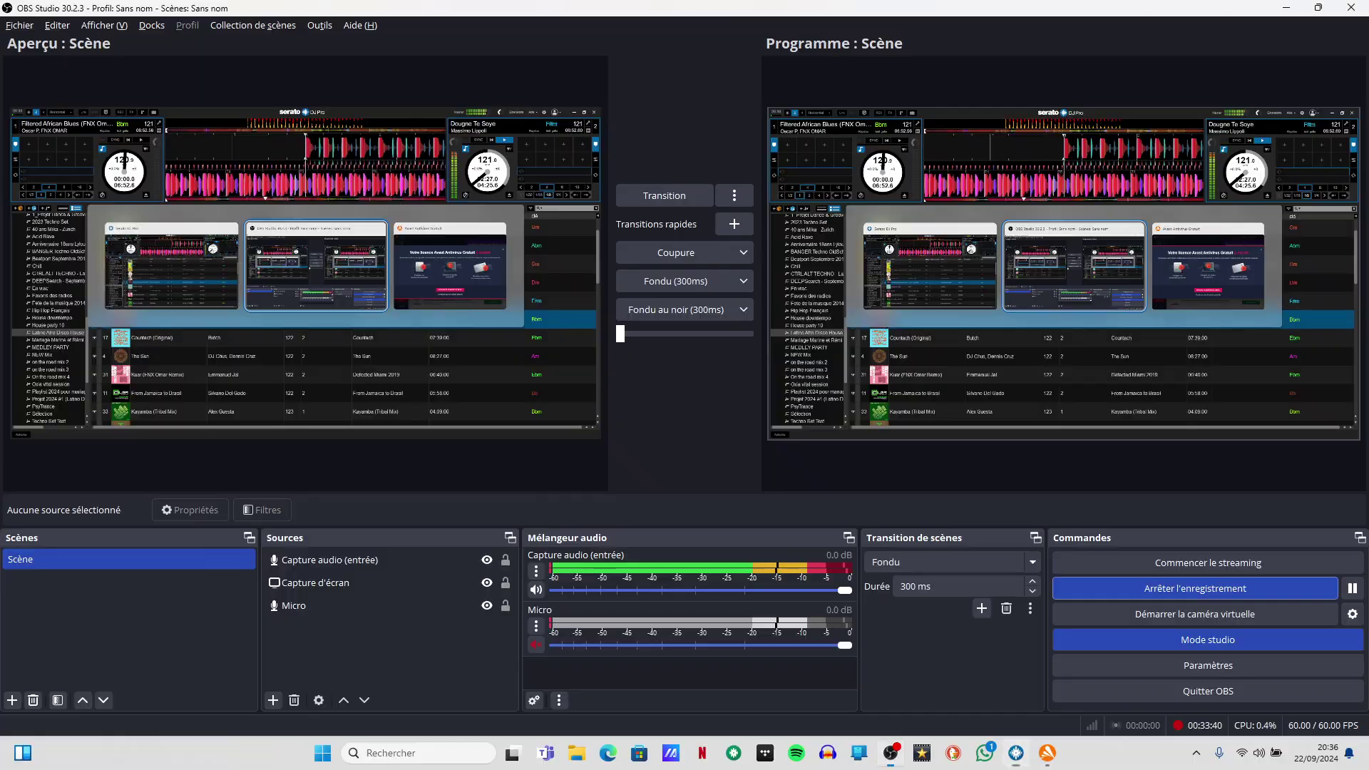
Step: Check the recording in OBS Studio, return to Serato DJ Pro, and start Filtered African Blues on deck 1
key(alt+Tab)
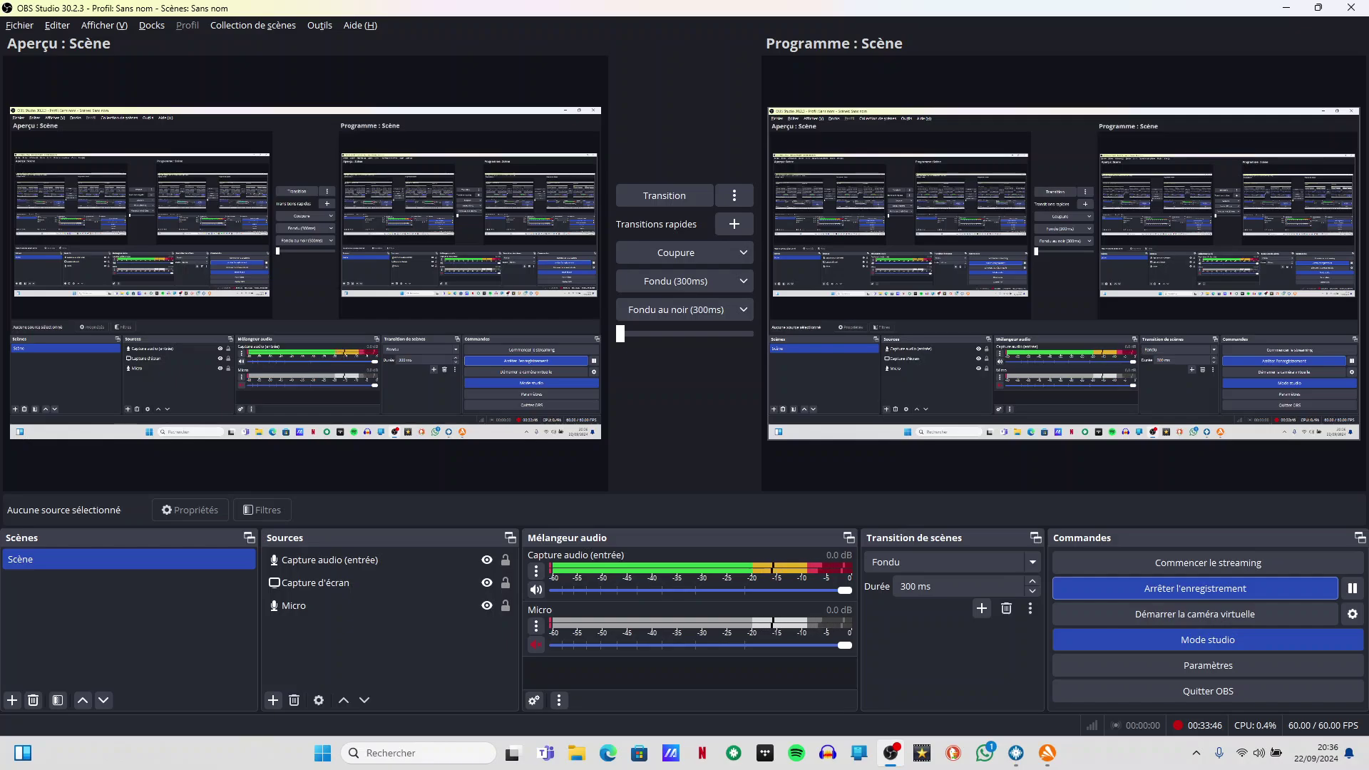
key(alt+Tab)
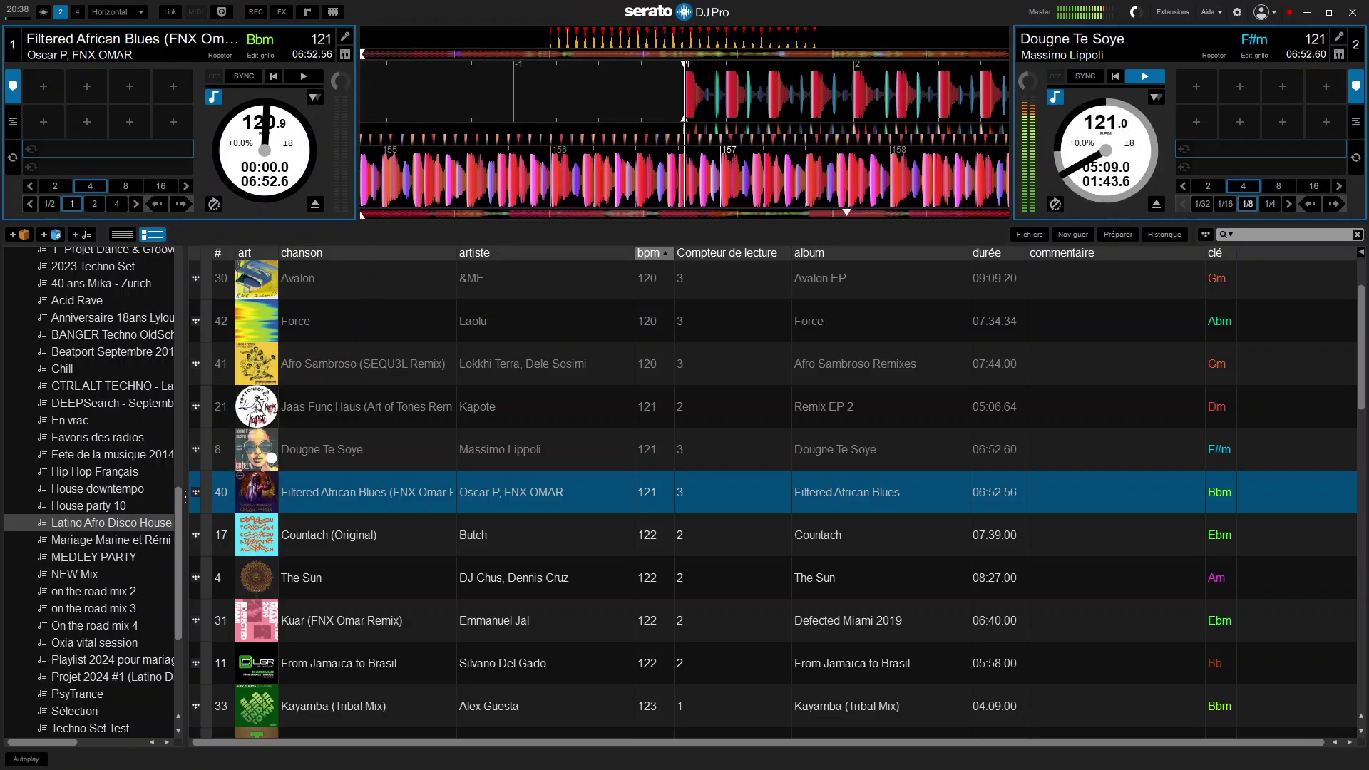
key(w)
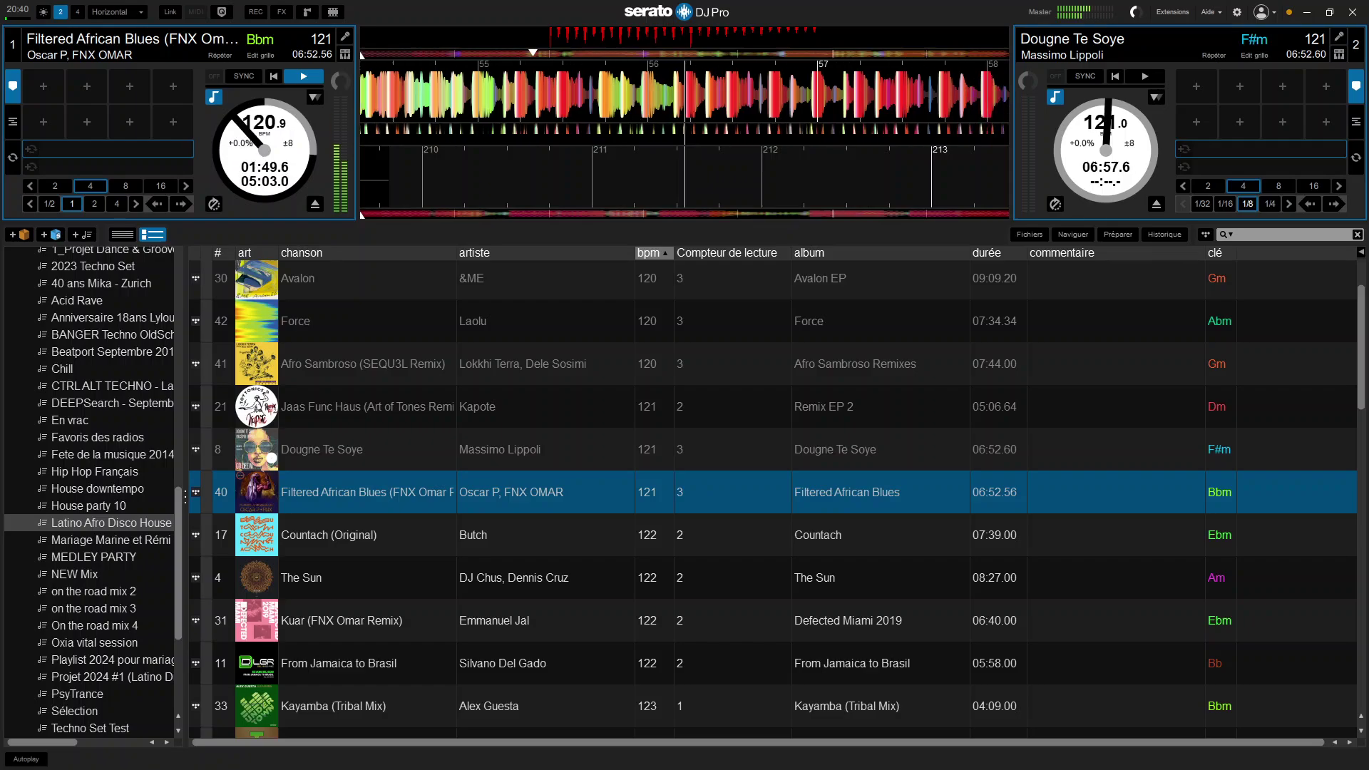
Step: Load Countach (Original) onto deck 2, preview it against Filtered African Blues, and start it from its beginning in the mix
key(Down)
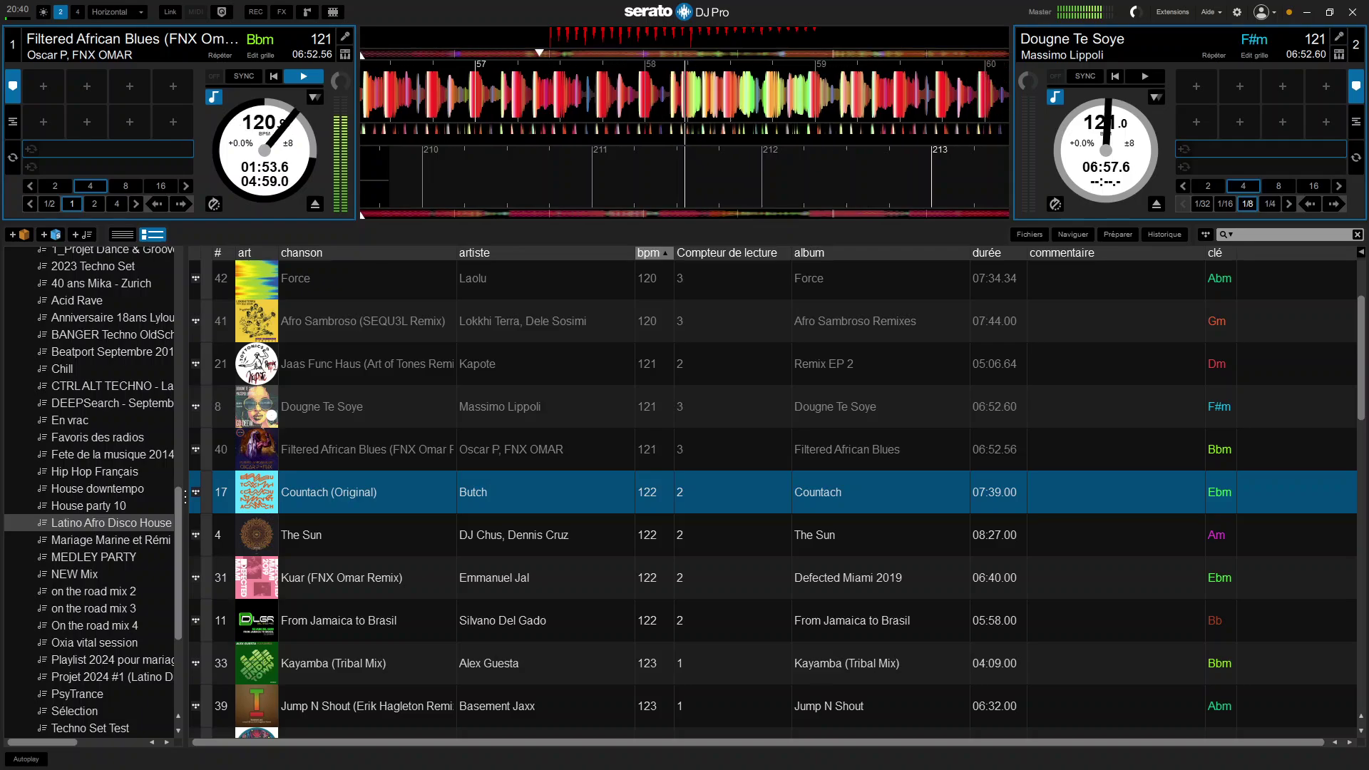
key(shift+Right)
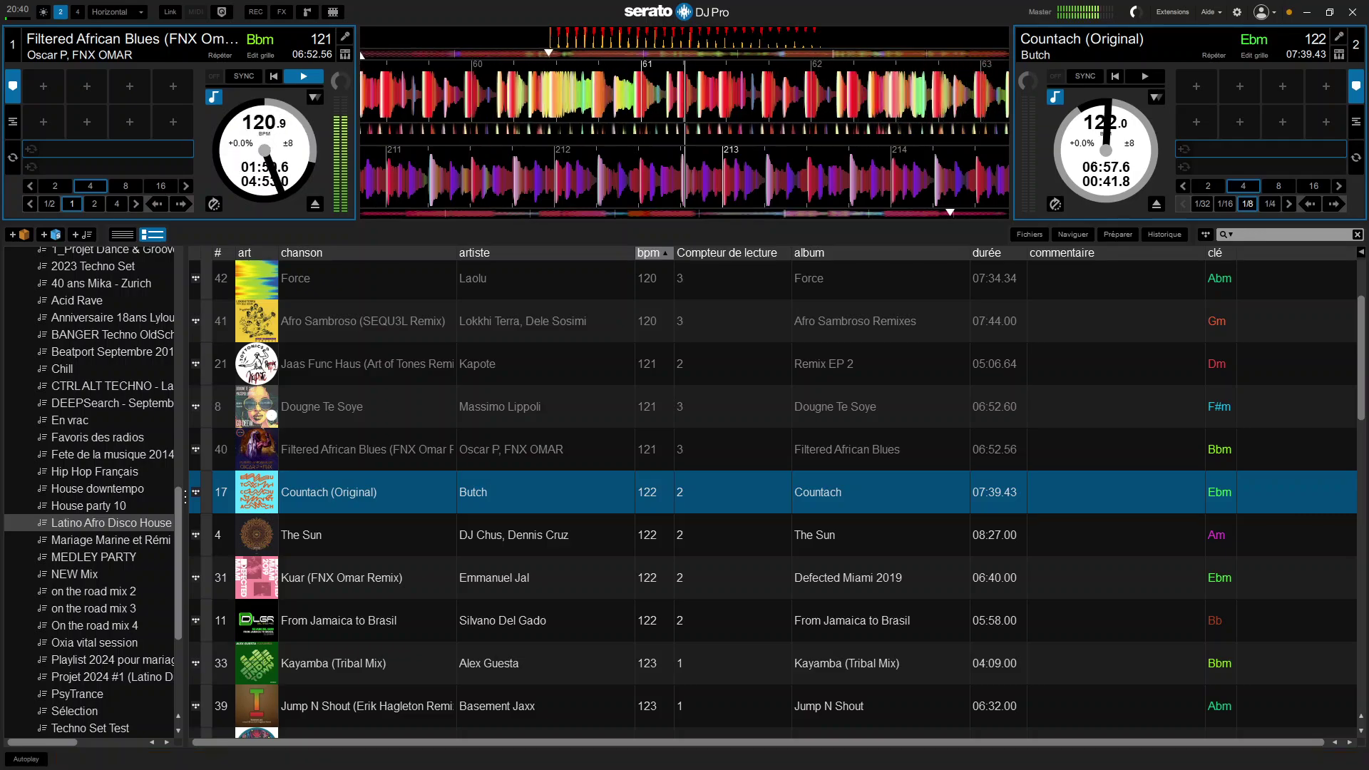
key(a)
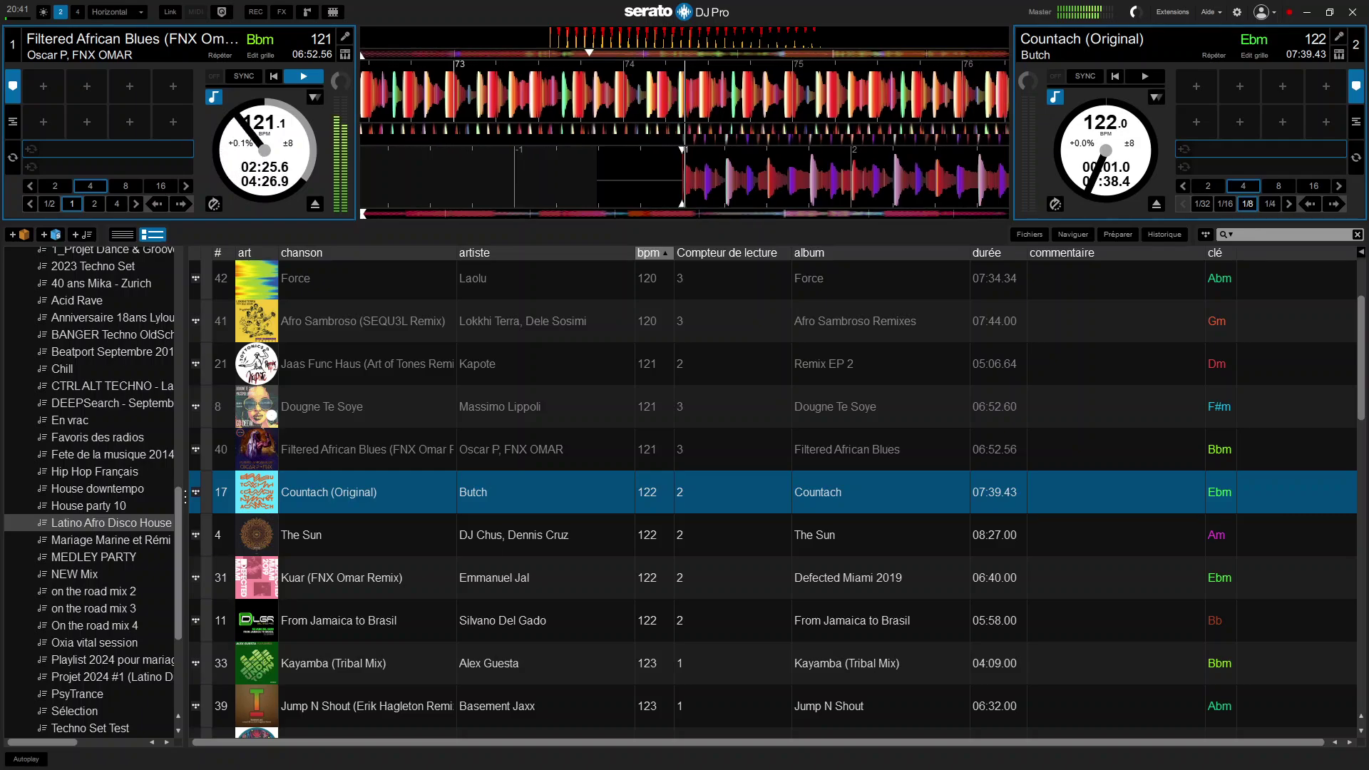
key(s)
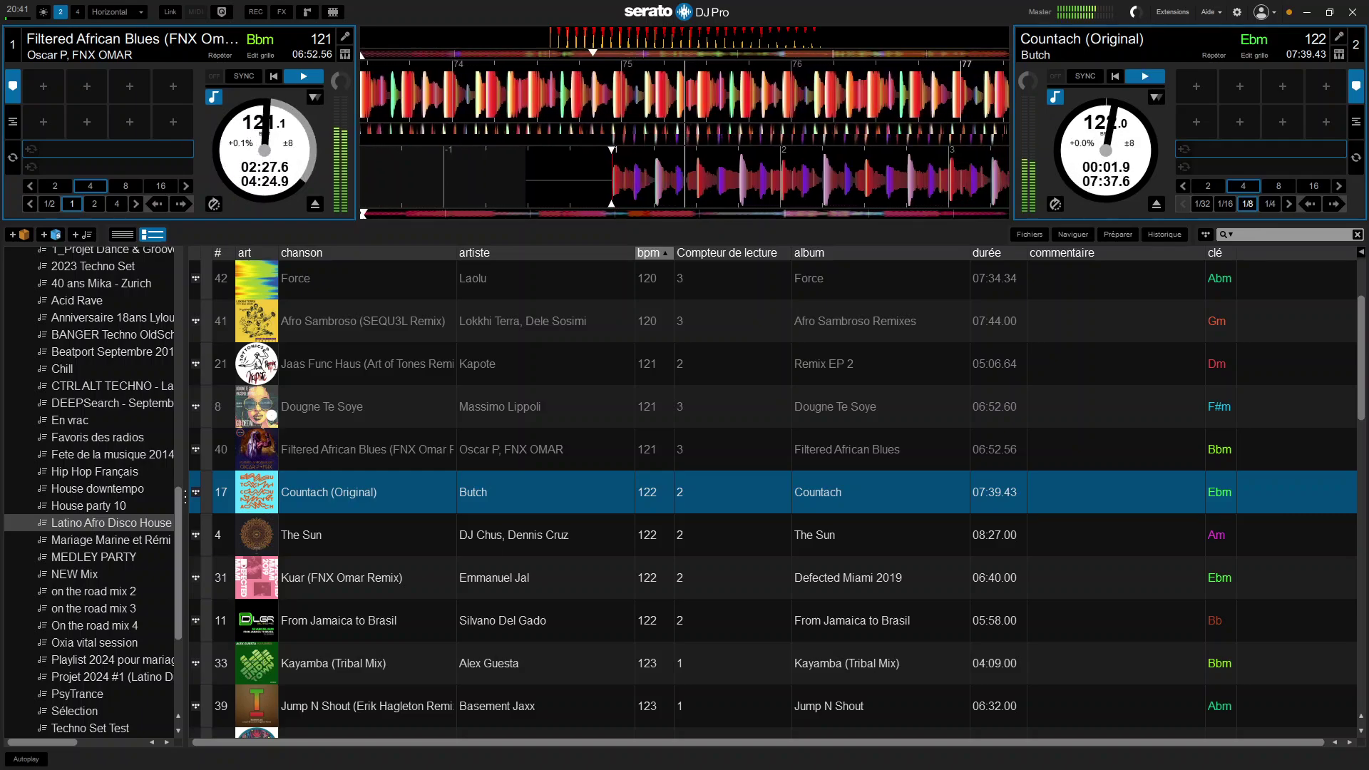
key(a)
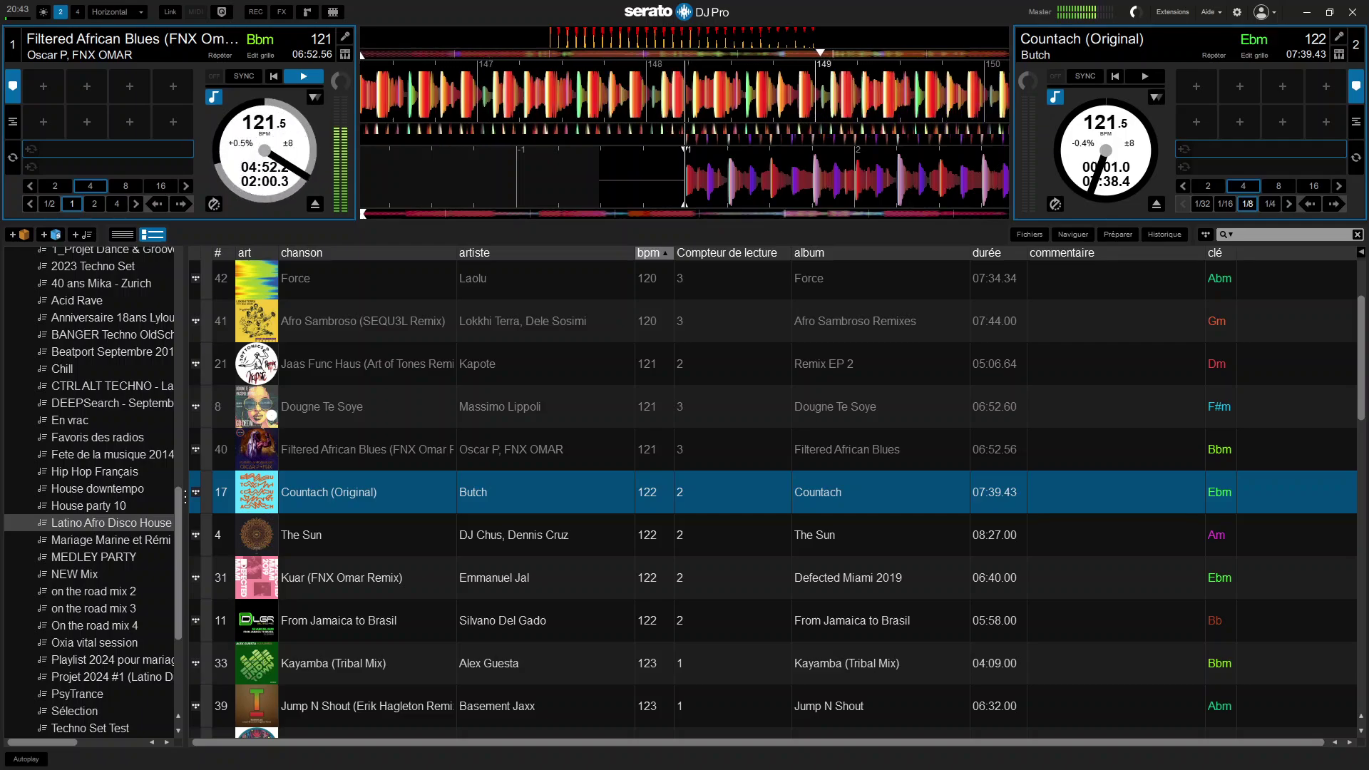
key(s)
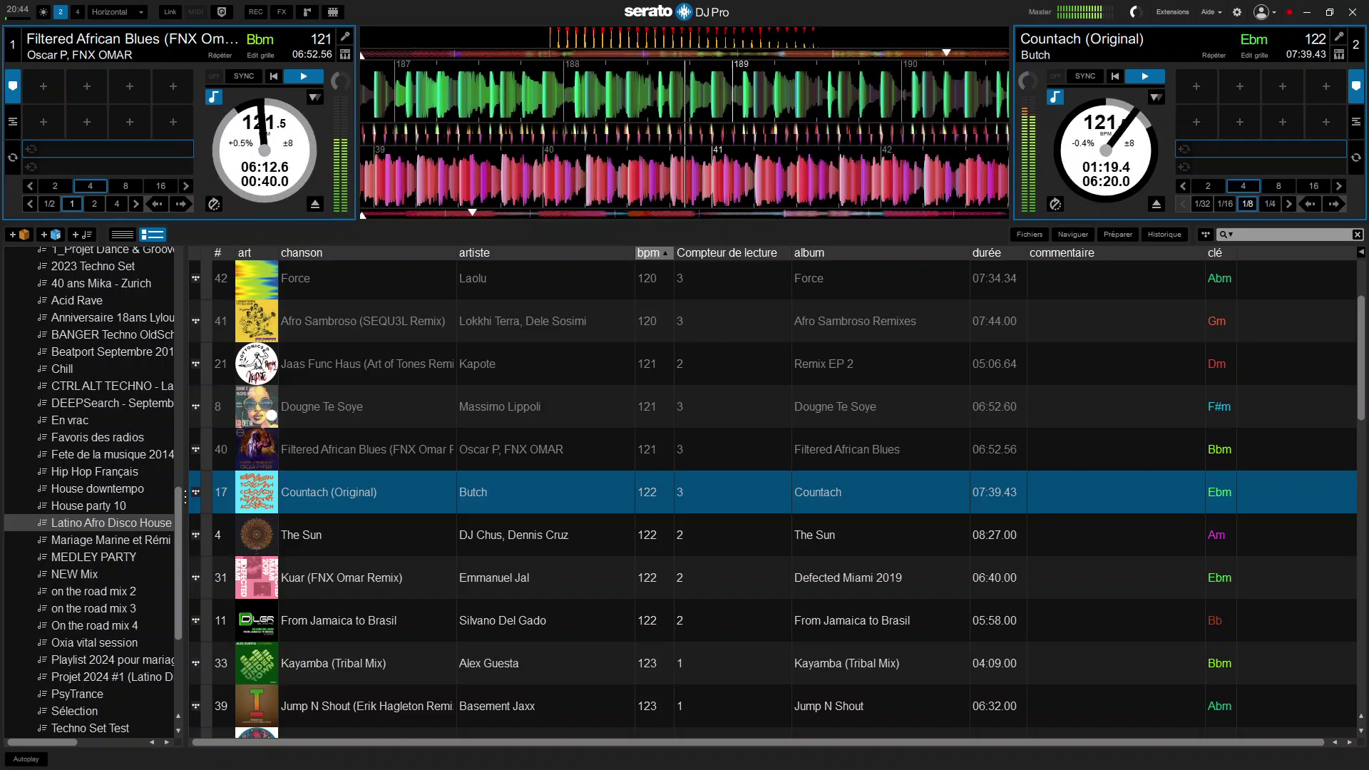
Step: Loop eight beats near the end of Filtered African Blues on deck 1, release the loop, and loop eight beats again
key(ctrl+4)
key(ctrl+3)
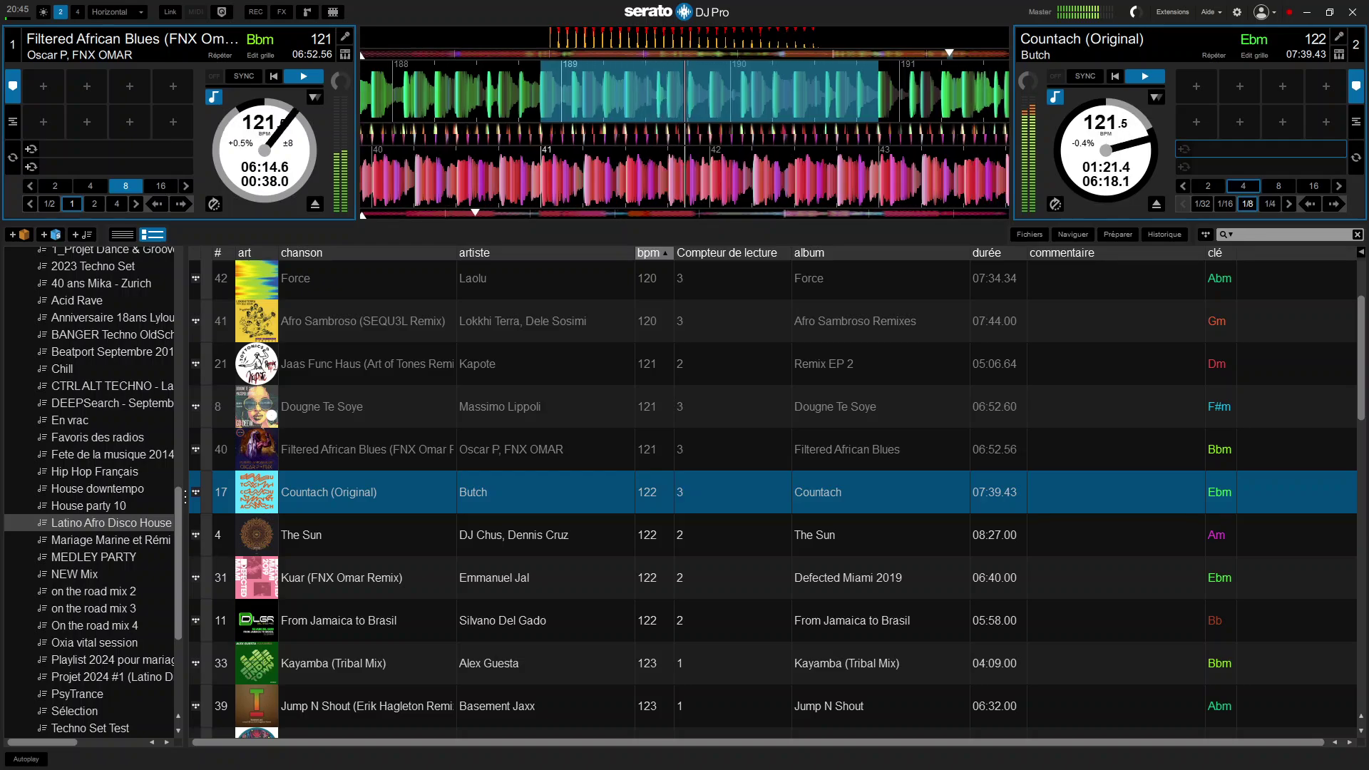
key(ctrl+3)
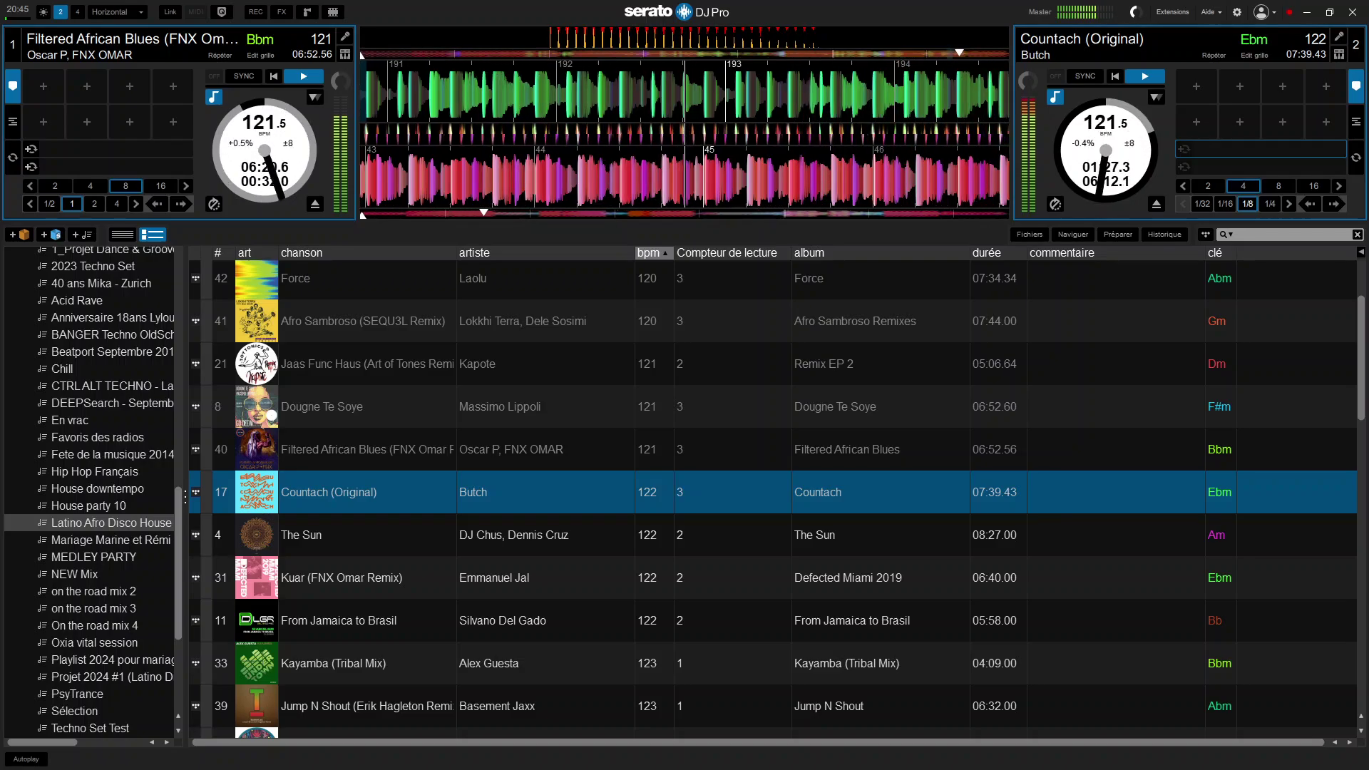
key(ctrl+3)
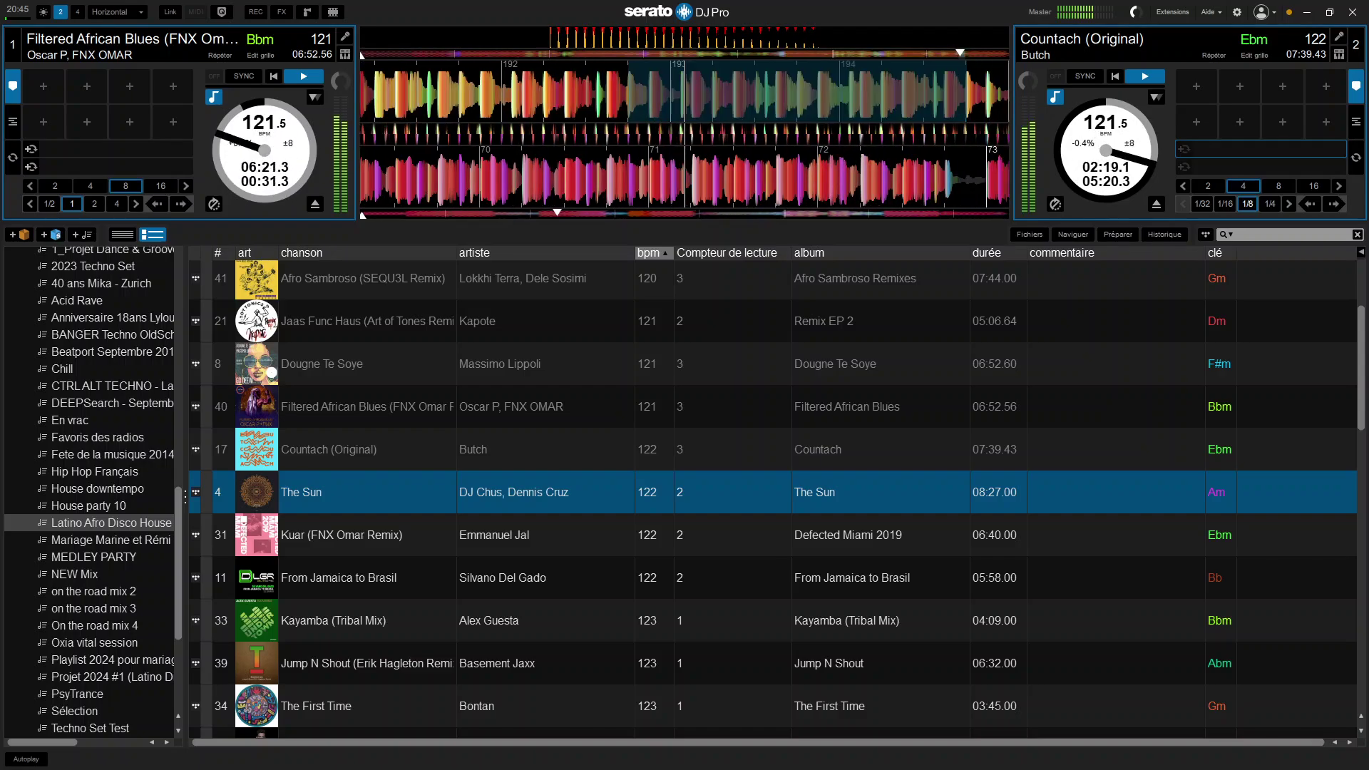
Step: Stop Filtered African Blues, load The Sun onto deck 1 in its place, and preview it against Countach
key(w)
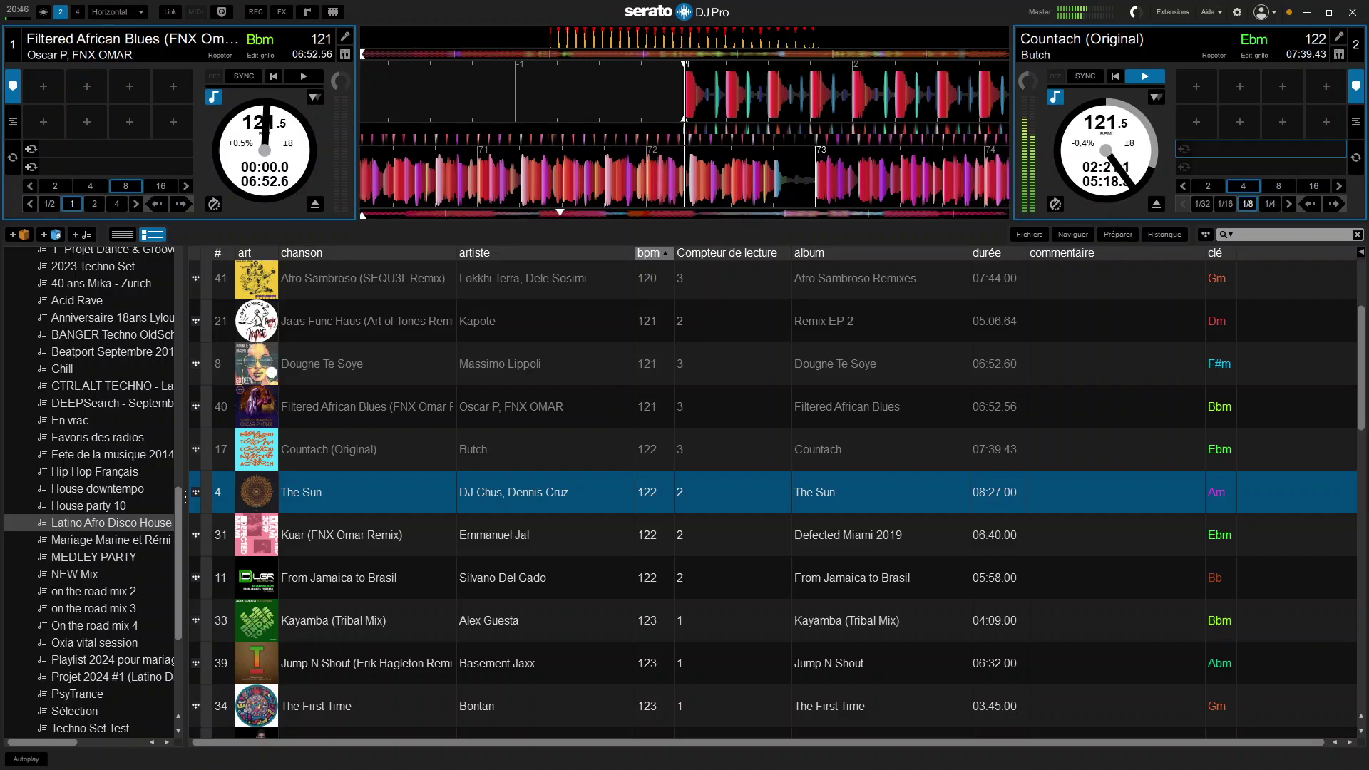
key(shift+Left)
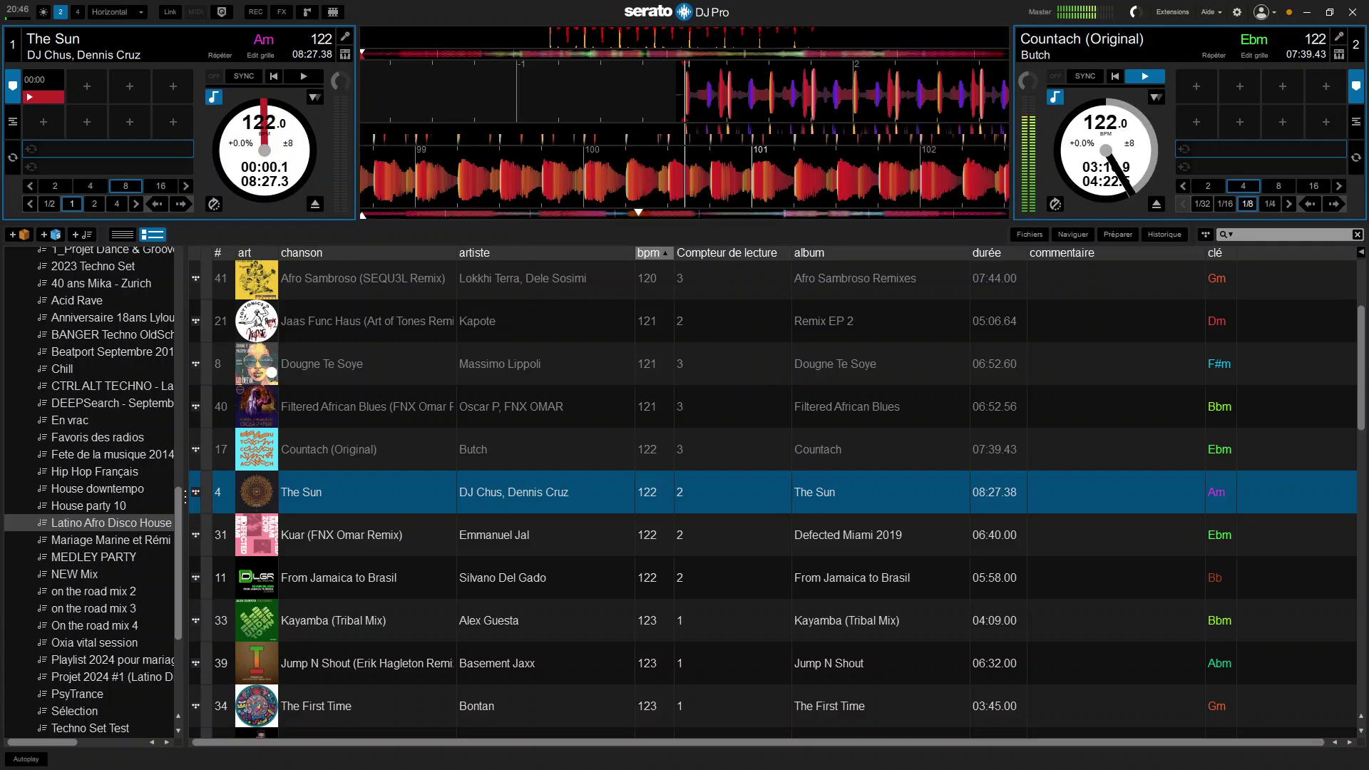
key(w)
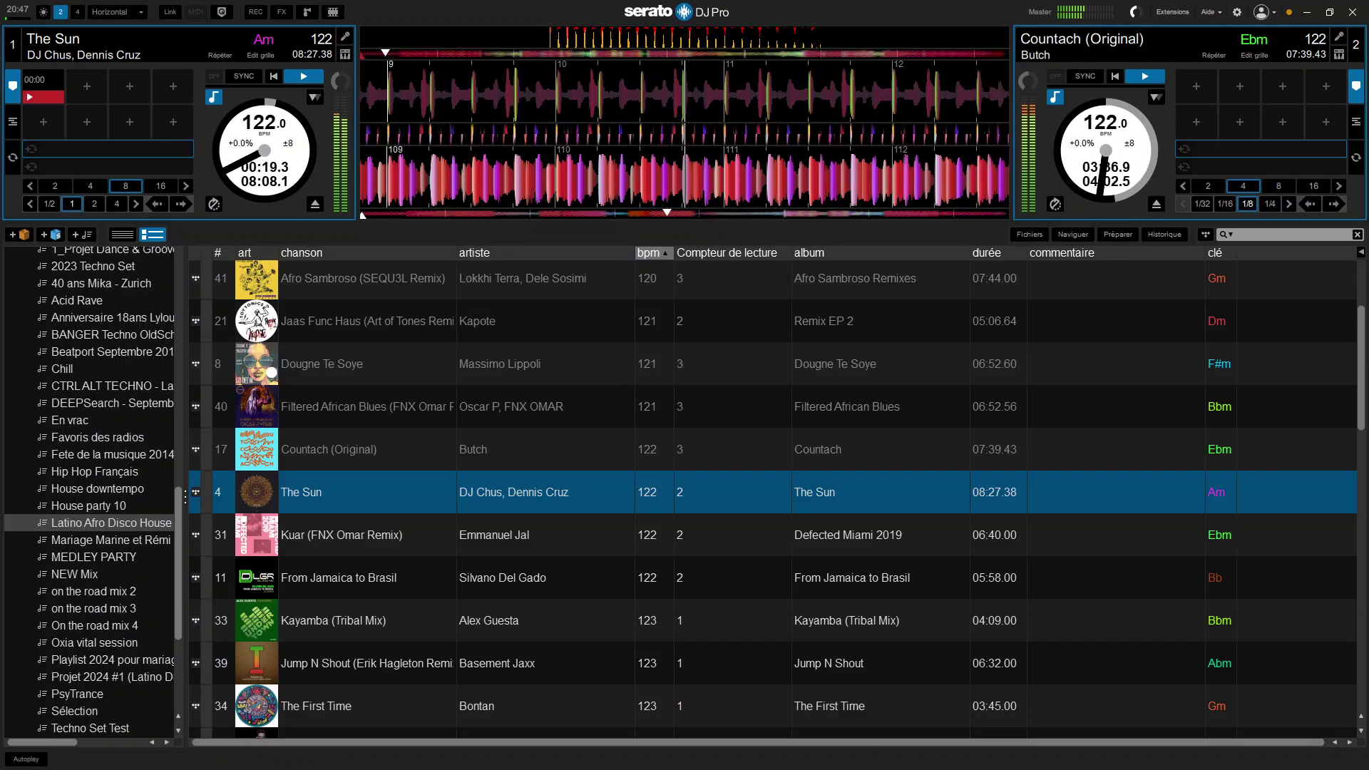
Step: Check the recording in OBS Studio, return to Serato DJ Pro, and restart The Sun from its beginning on deck 1
key(alt+Tab)
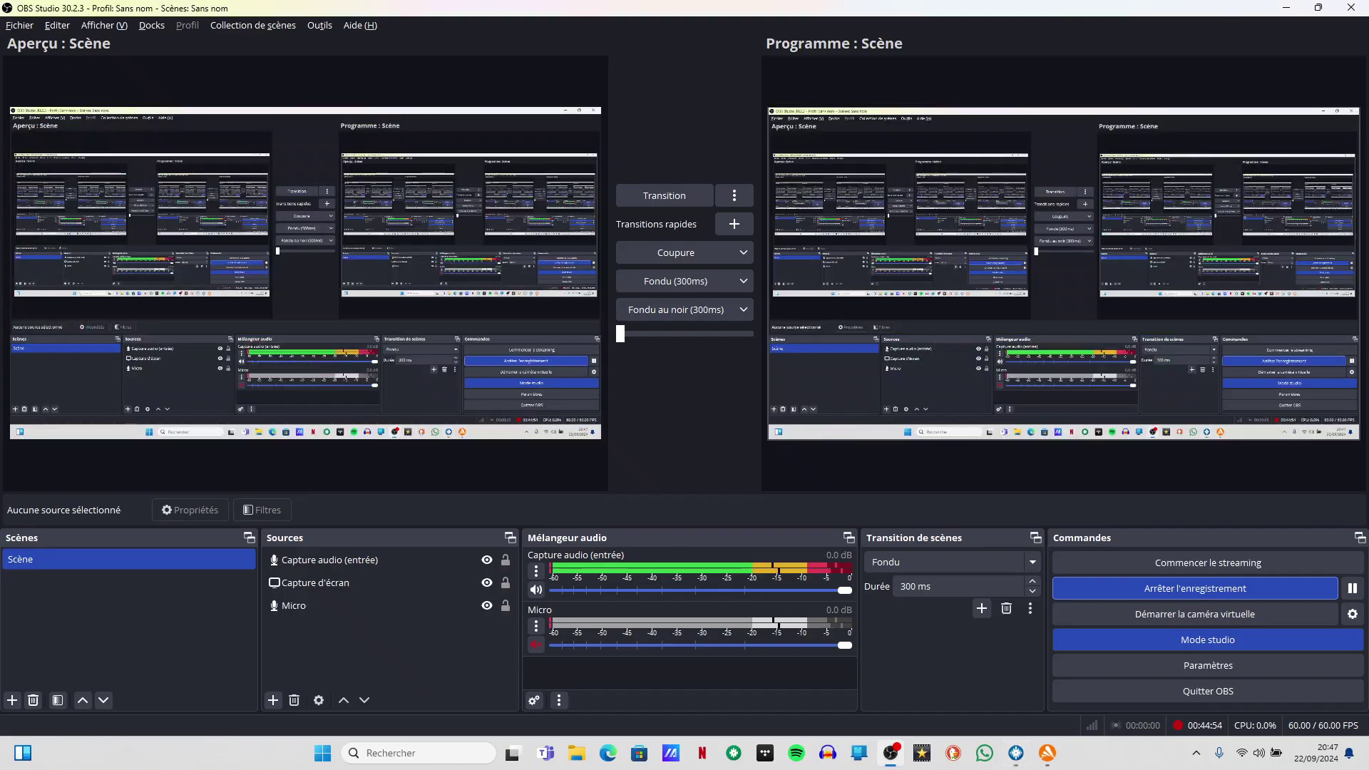
key(alt+Tab)
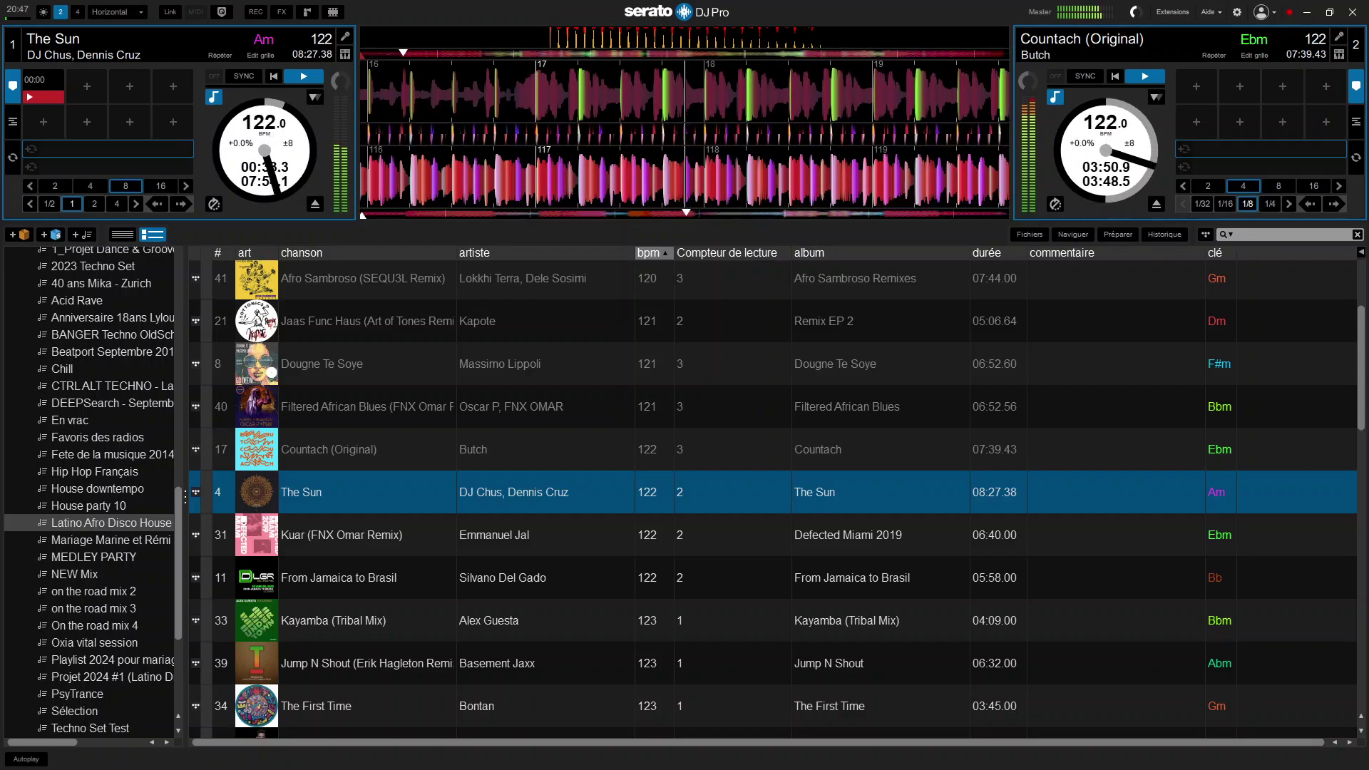
key(shift+Left)
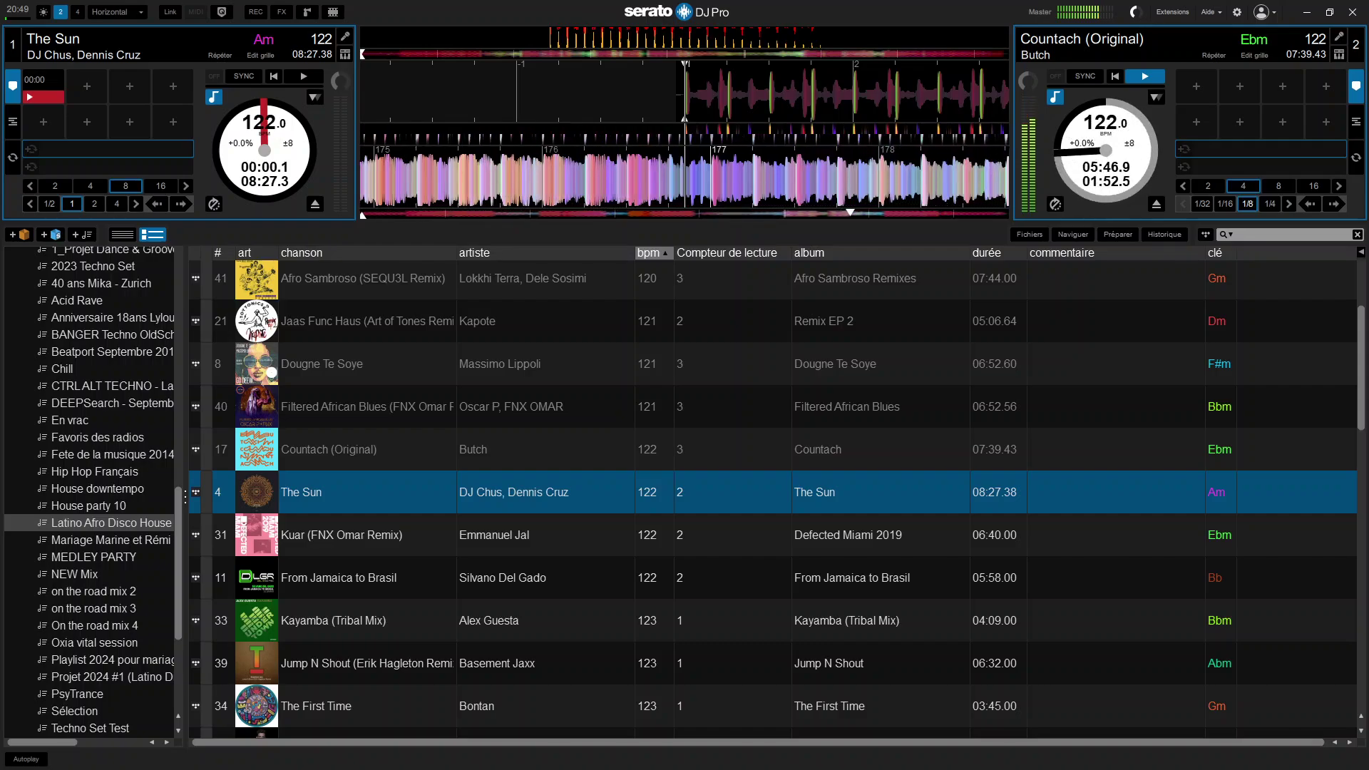
key(w)
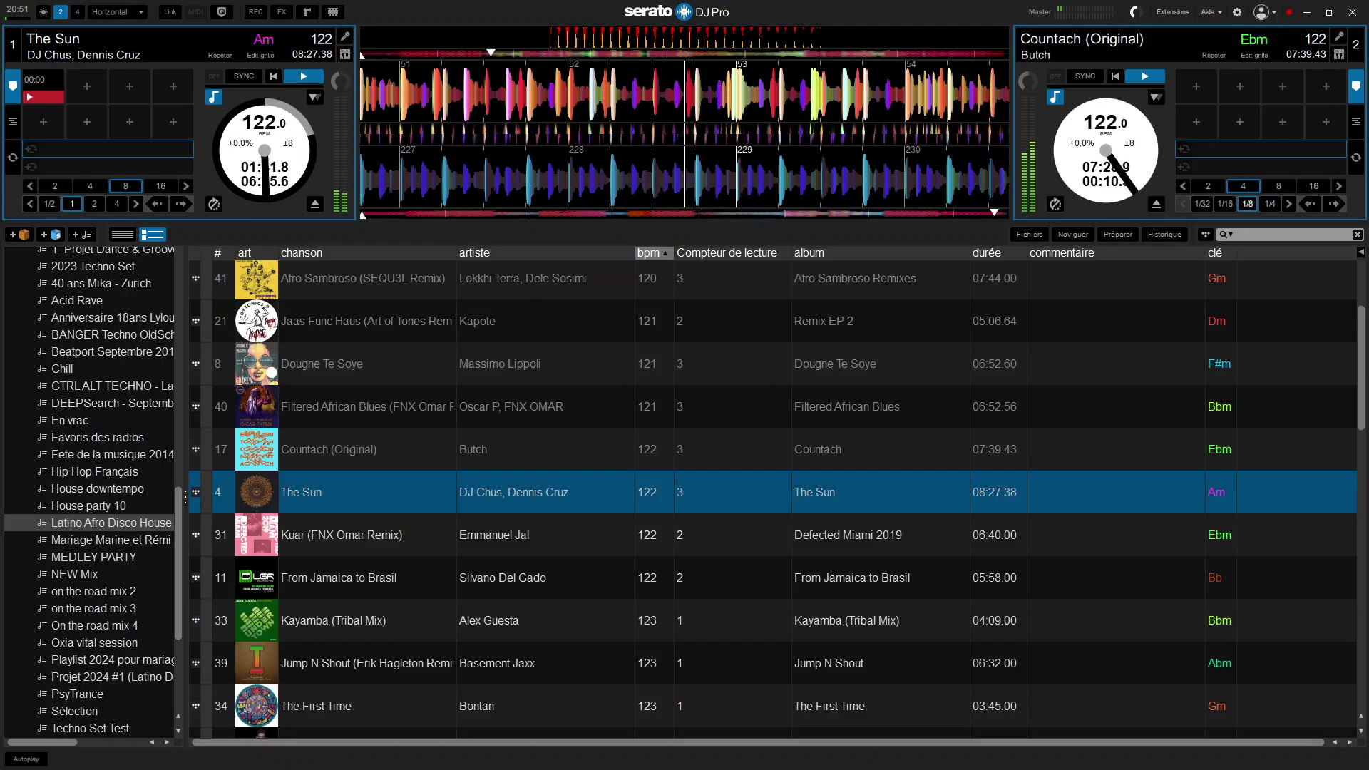
Step: Loop four beats at the end of Countach on deck 2, and replace it with Kuar (FNX Omar Remix)
key(ctrl+shift+4)
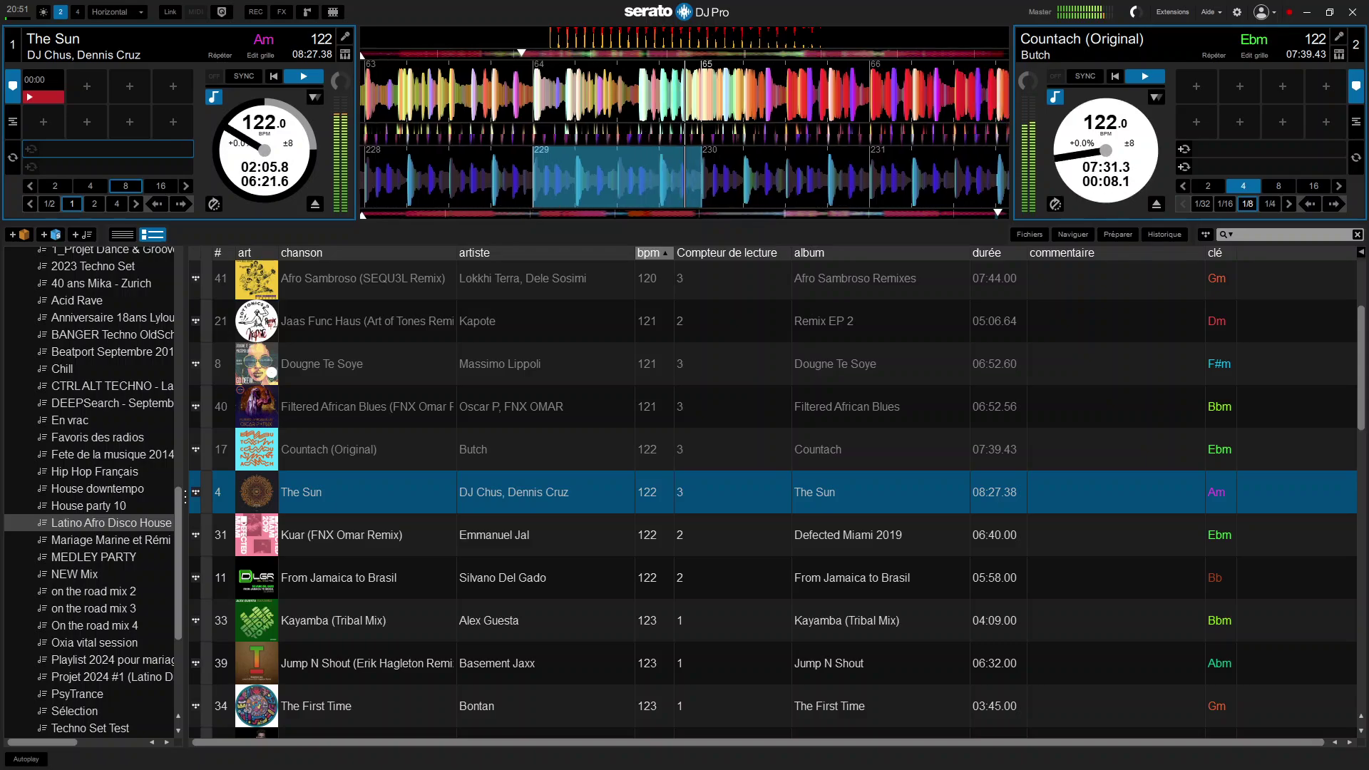
key(o)
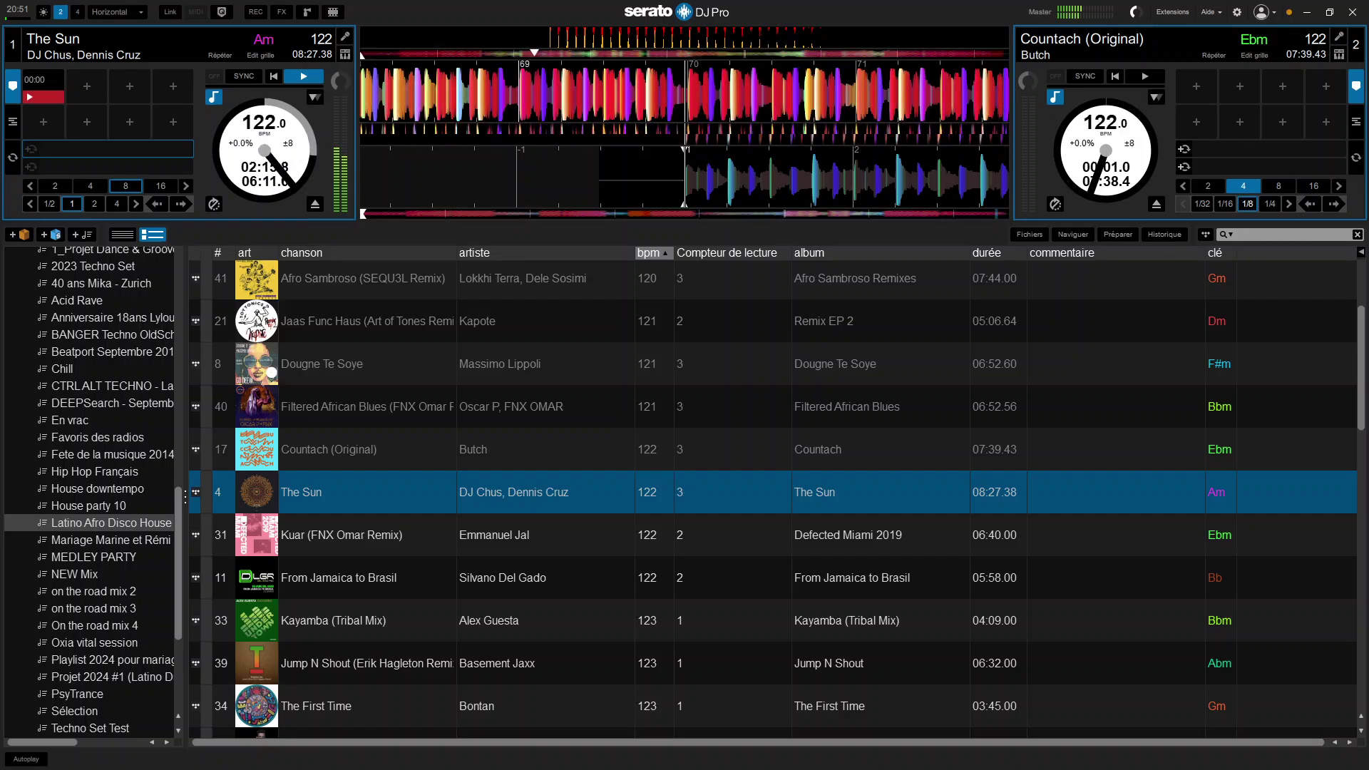
key(Down)
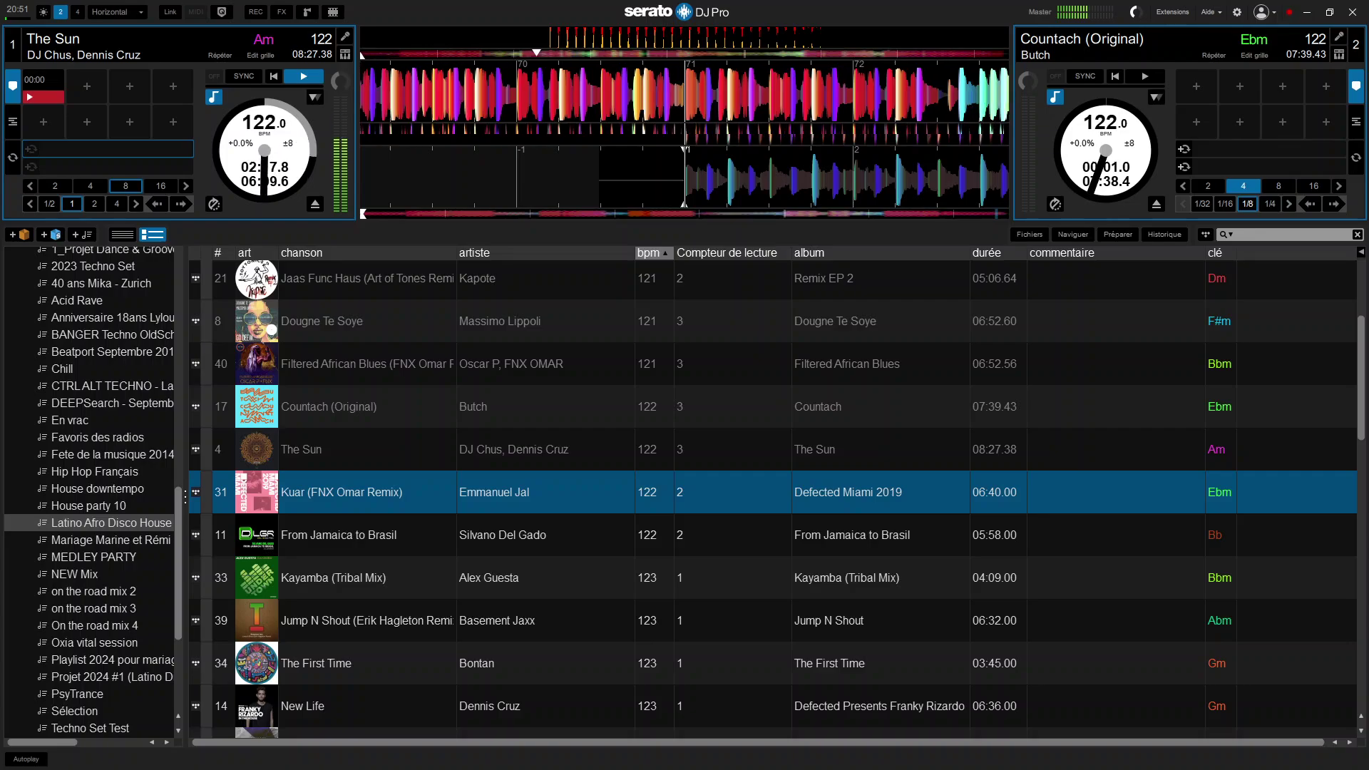
key(shift+Right)
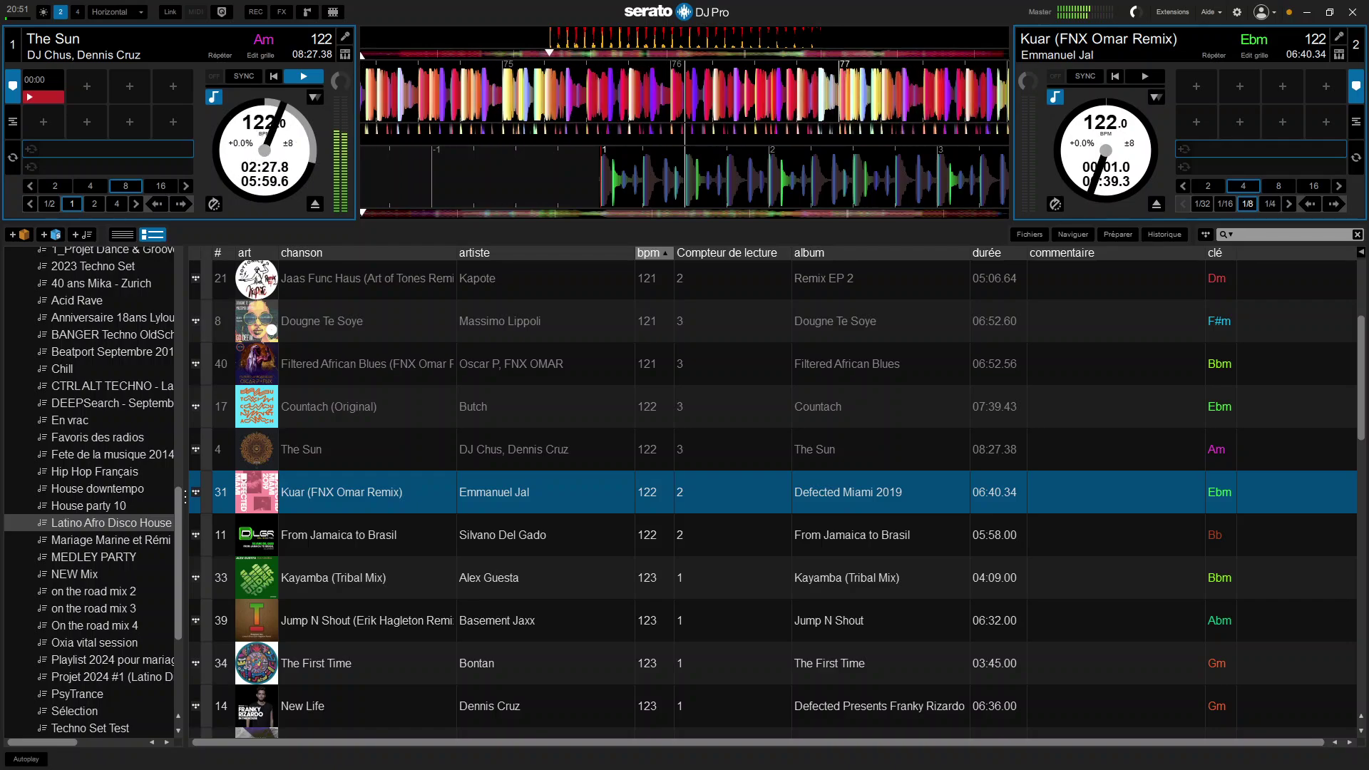
Step: Check the recording in OBS Studio, return to Serato DJ Pro, and look through the upcoming higher-BPM tracks of the playlist
key(alt+Tab)
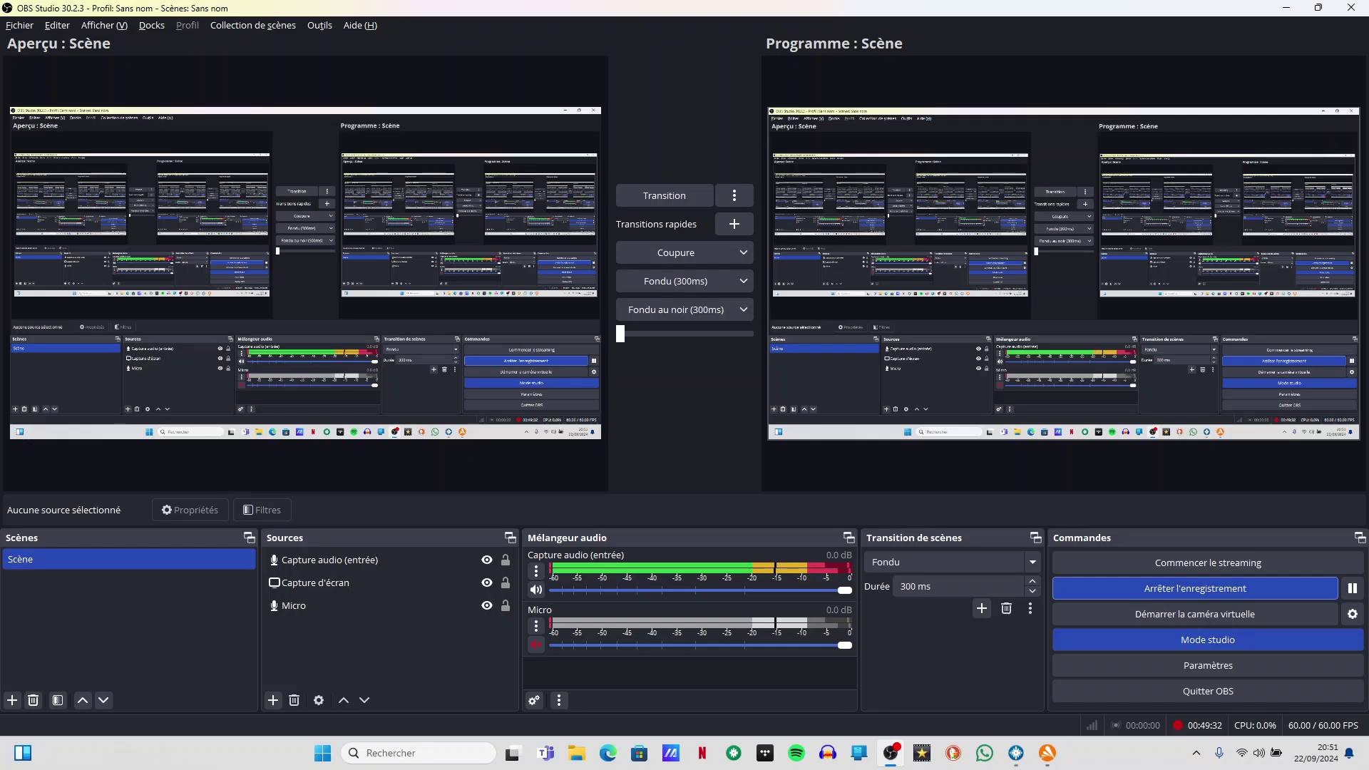
key(alt+Tab)
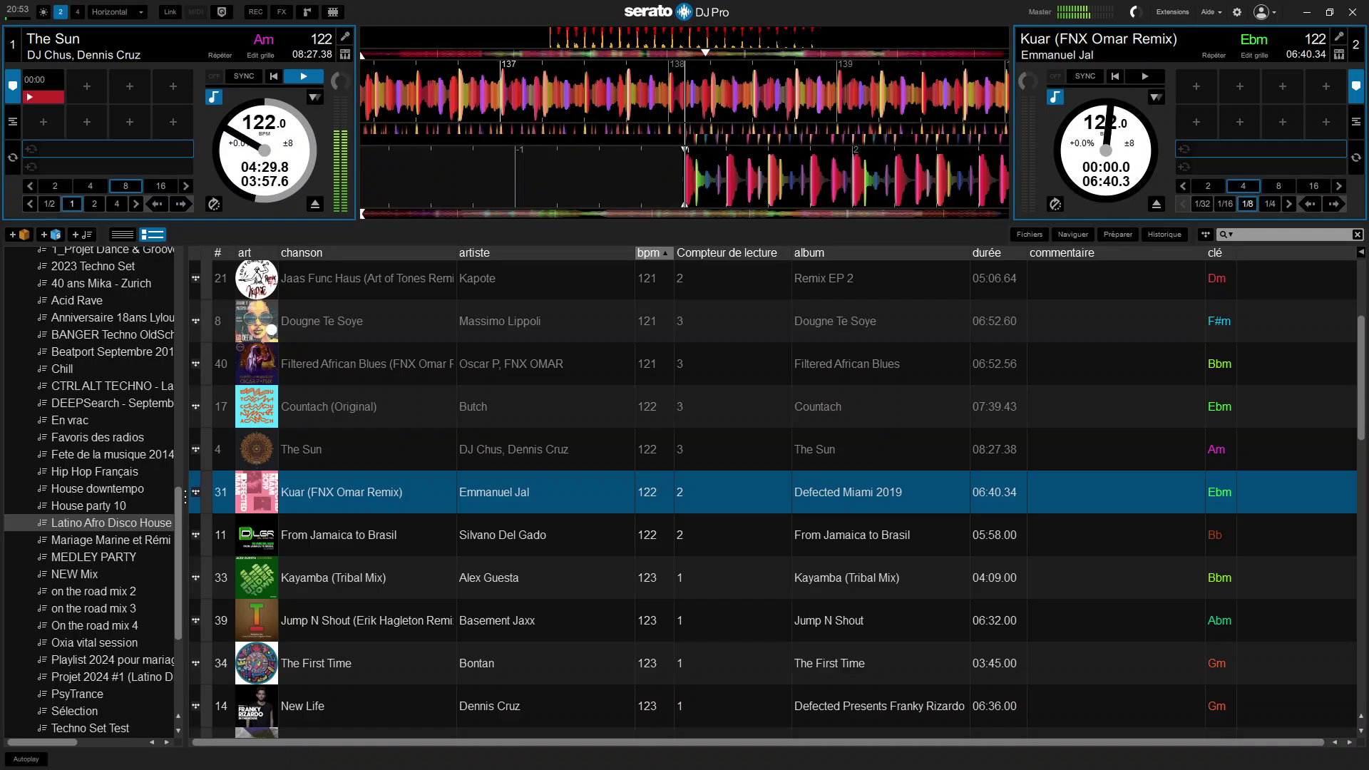
key(Down)
key(Down)
key(Down)
key(Down)
key(Down)
key(Down)
key(Down)
key(Down)
key(Down)
key(Down)
key(Down)
key(Down)
key(Down)
key(Down)
key(Down)
key(Down)
key(Down)
key(Down)
key(Down)
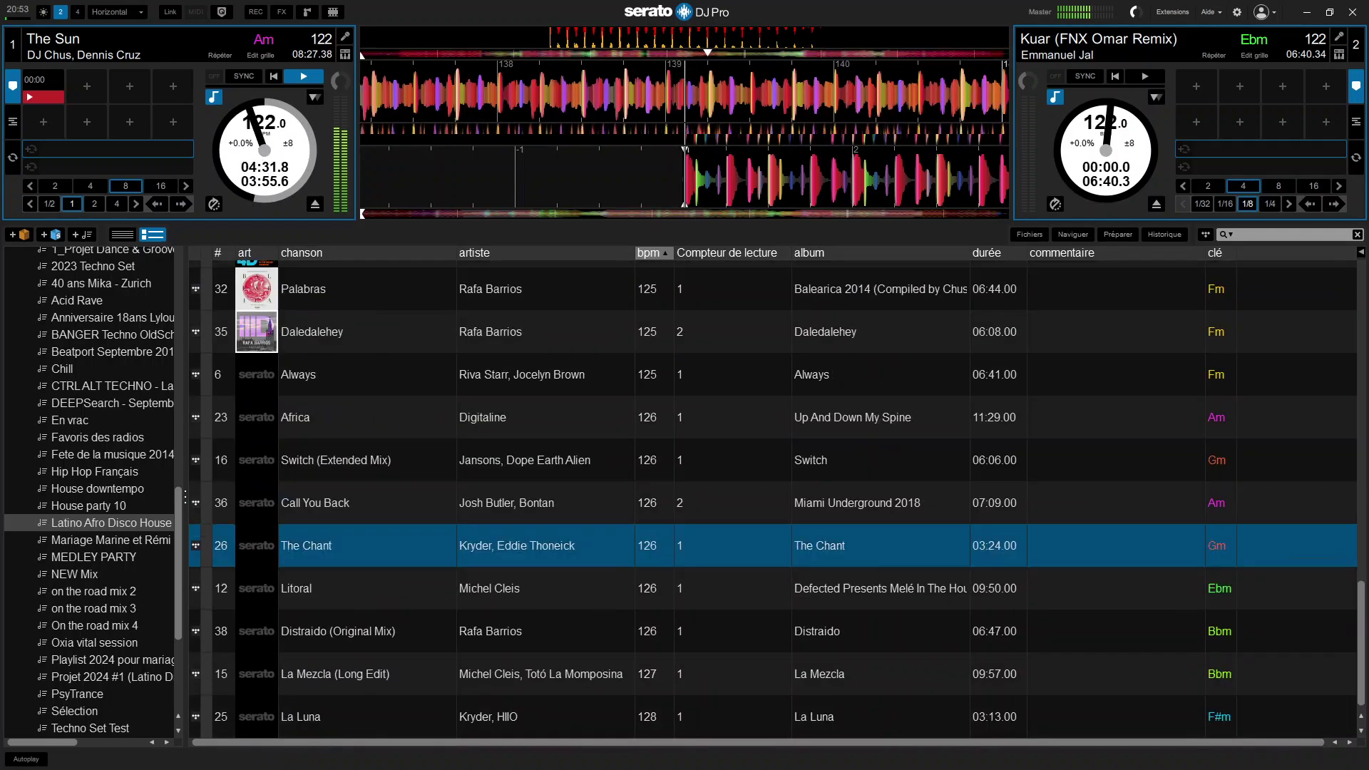
key(Up)
key(Up)
key(Up)
key(Up)
key(Up)
key(Up)
key(Up)
key(Up)
key(Up)
key(Up)
key(Up)
key(Up)
key(Up)
key(Up)
key(Up)
key(Up)
key(Up)
key(Up)
key(Up)
key(Up)
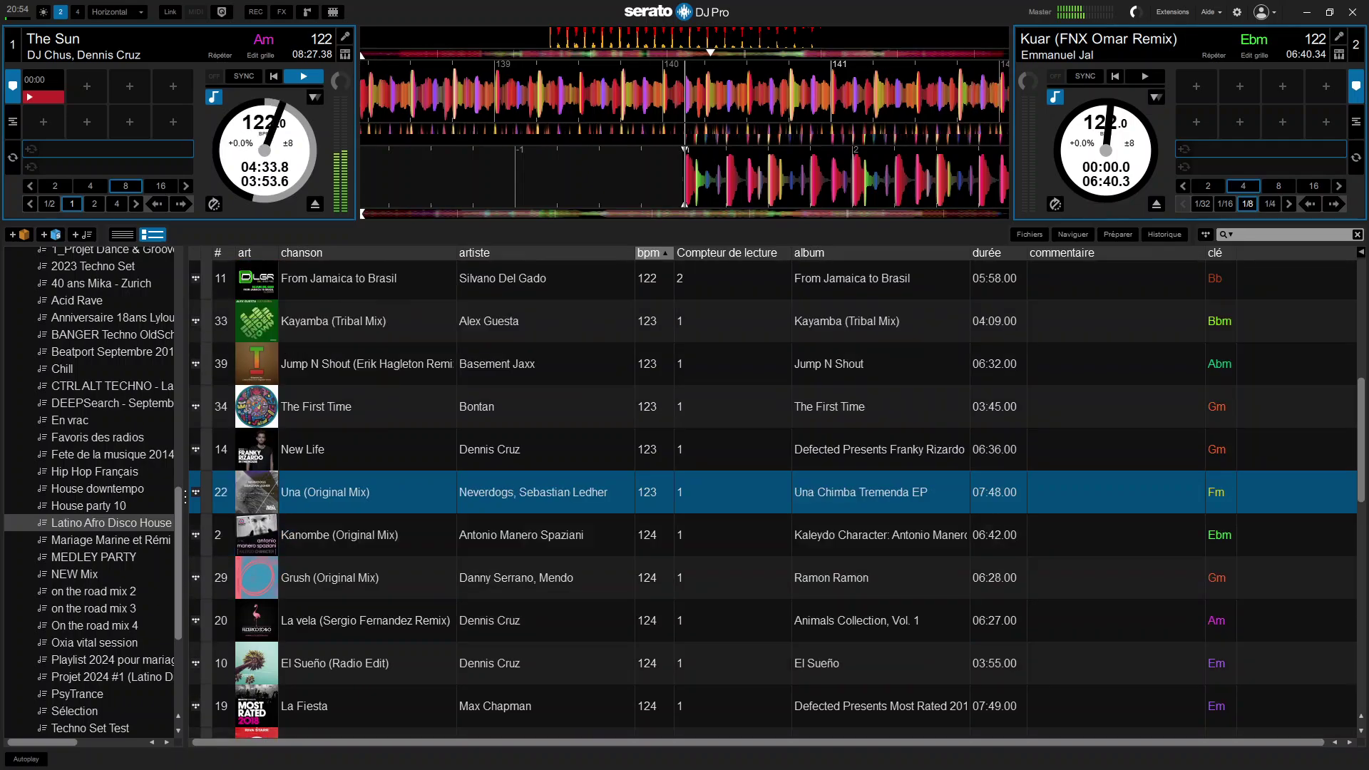
key(Up)
key(Up)
key(Up)
key(Up)
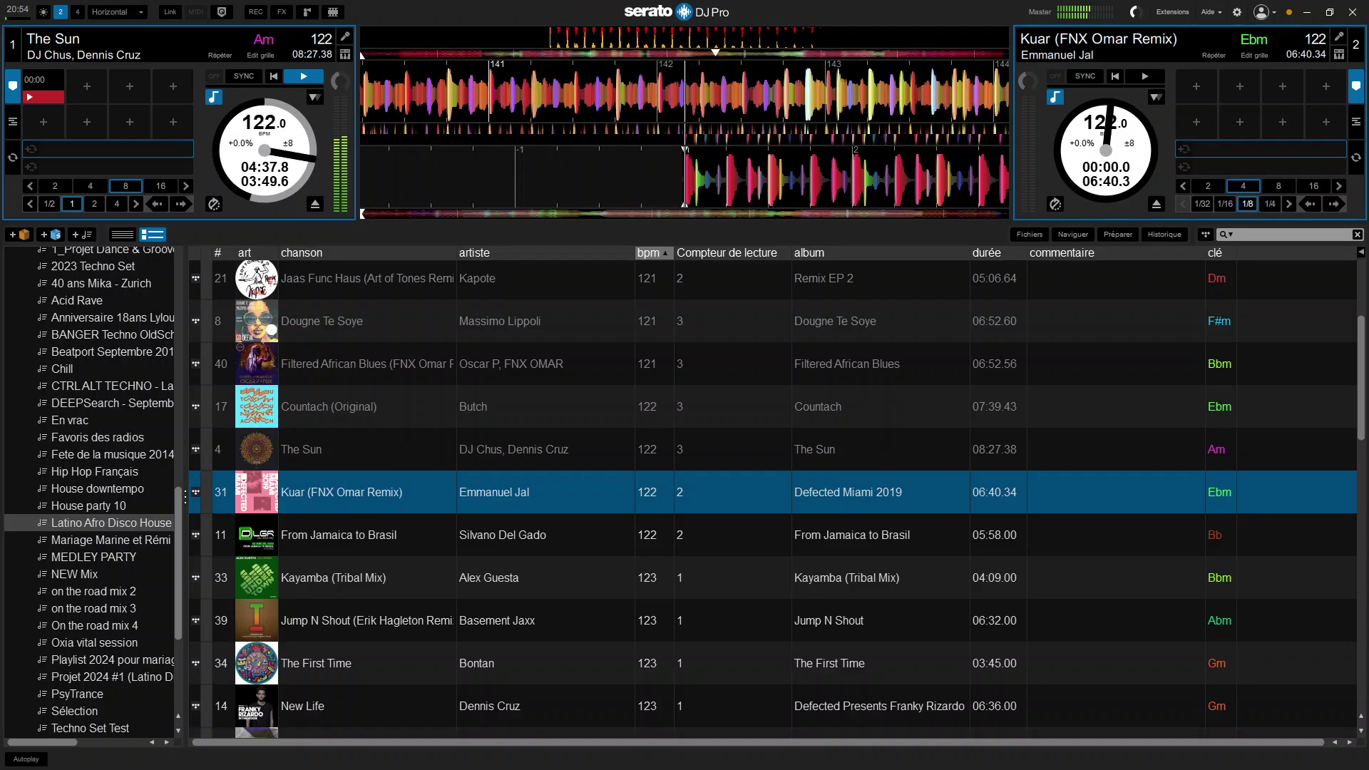
Step: Preview Kuar (FNX Omar Remix) on deck 2 against The Sun, and restart it from its beginning in the mix
key(Down)
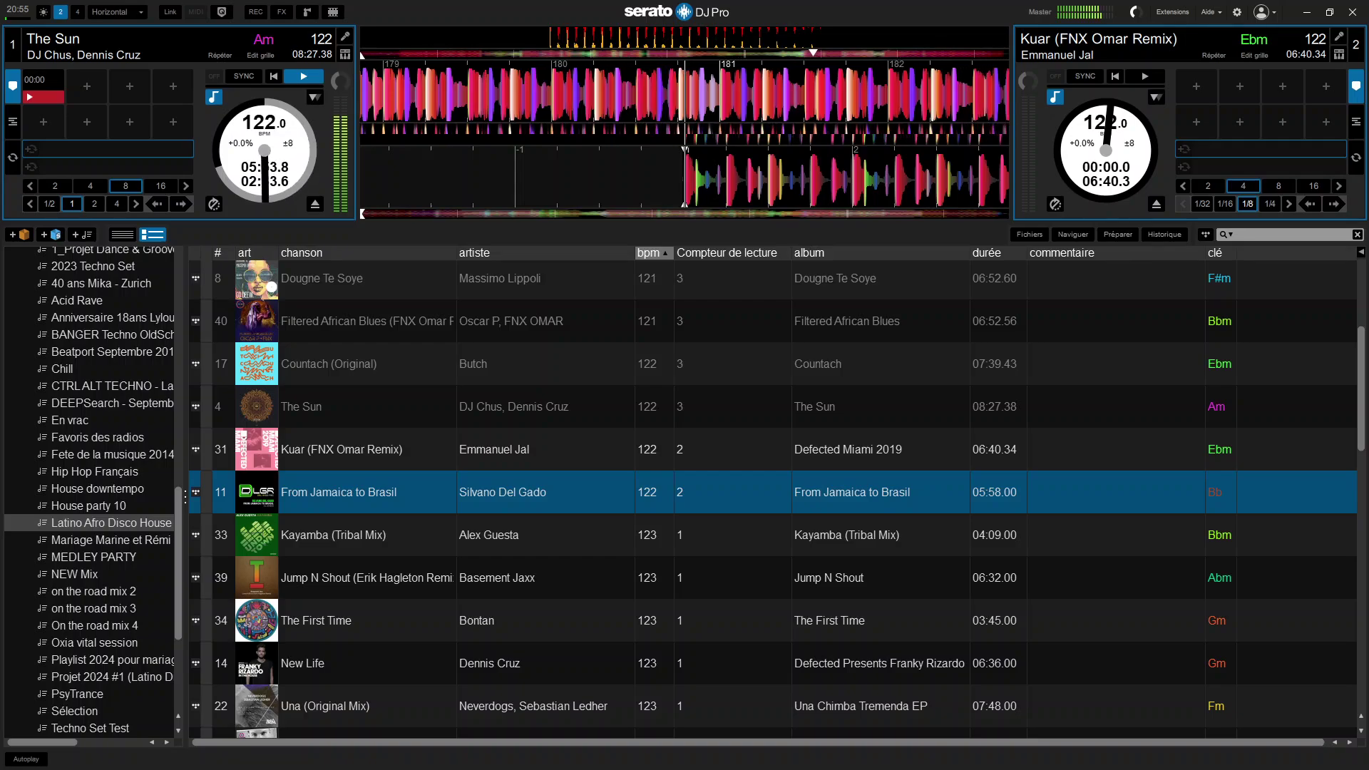
key(s)
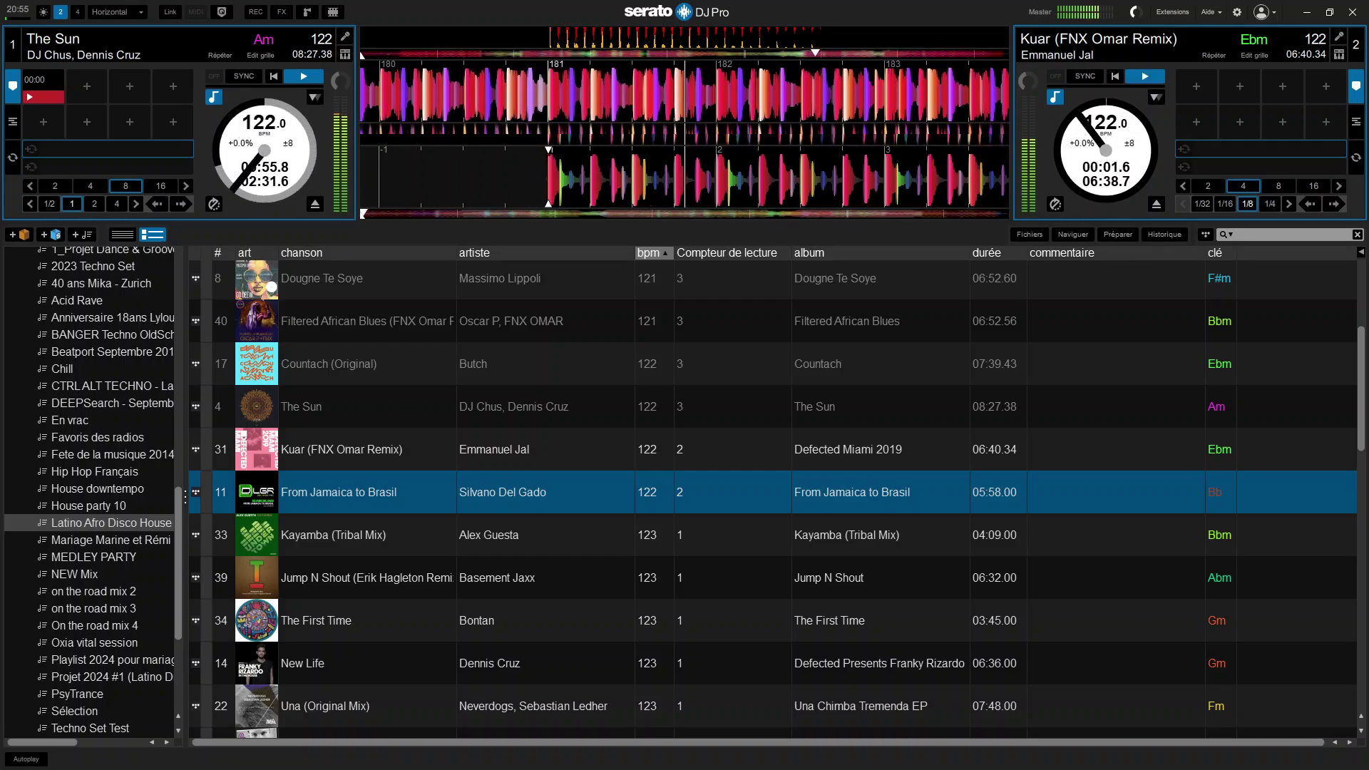
key(k)
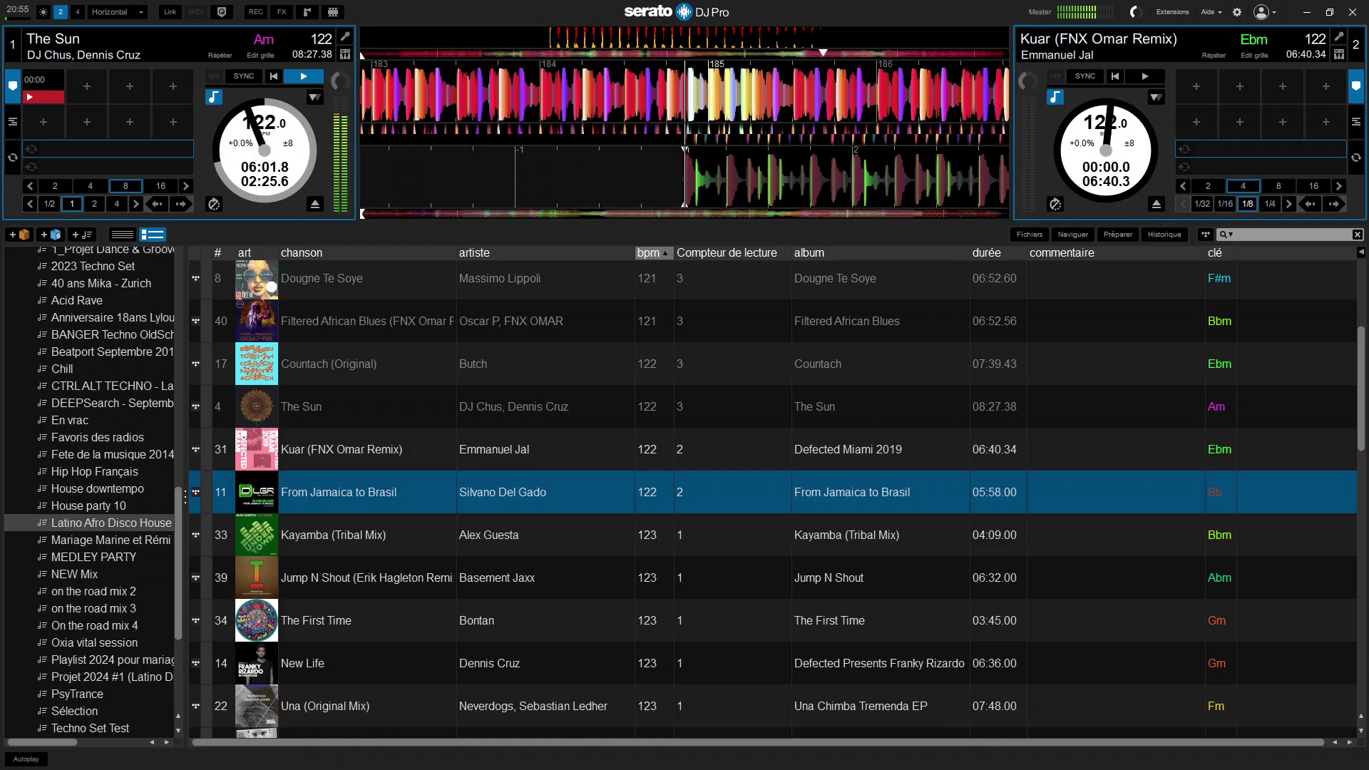
key(s)
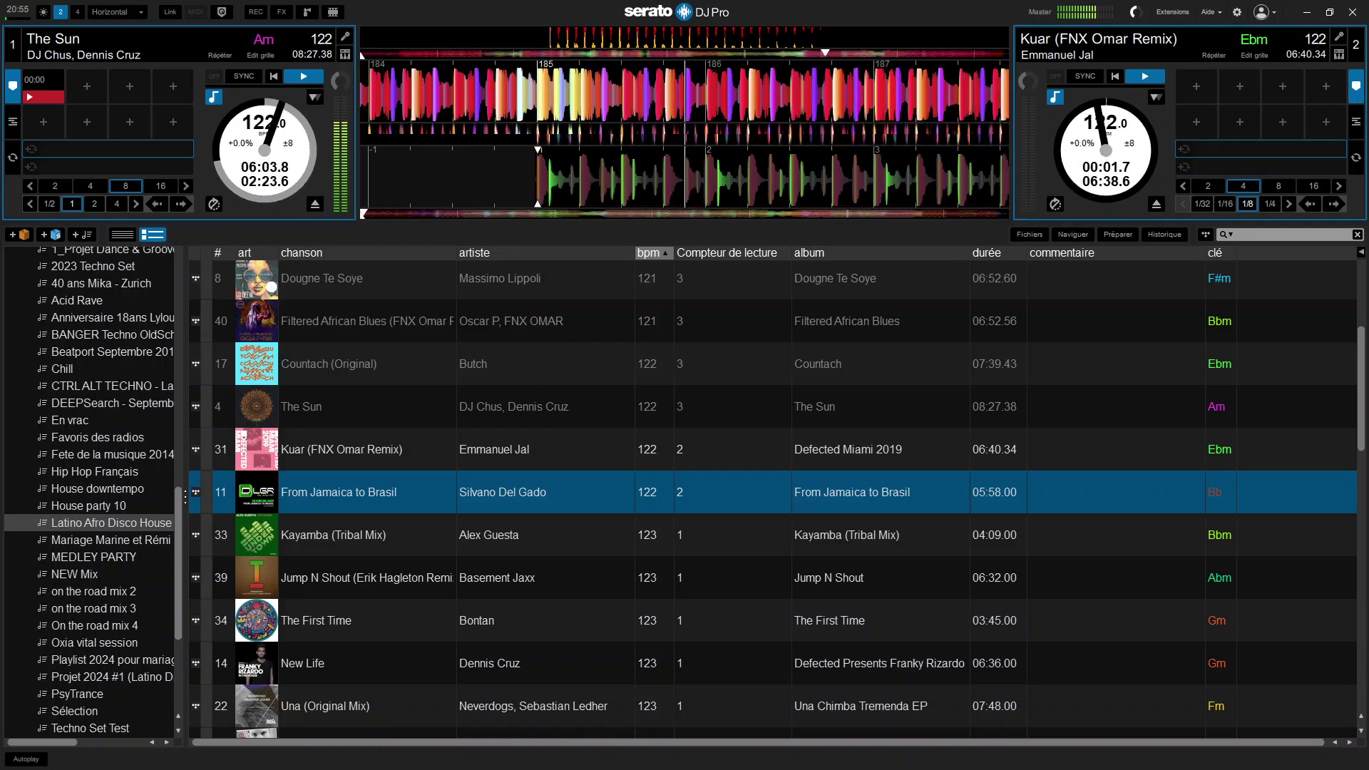
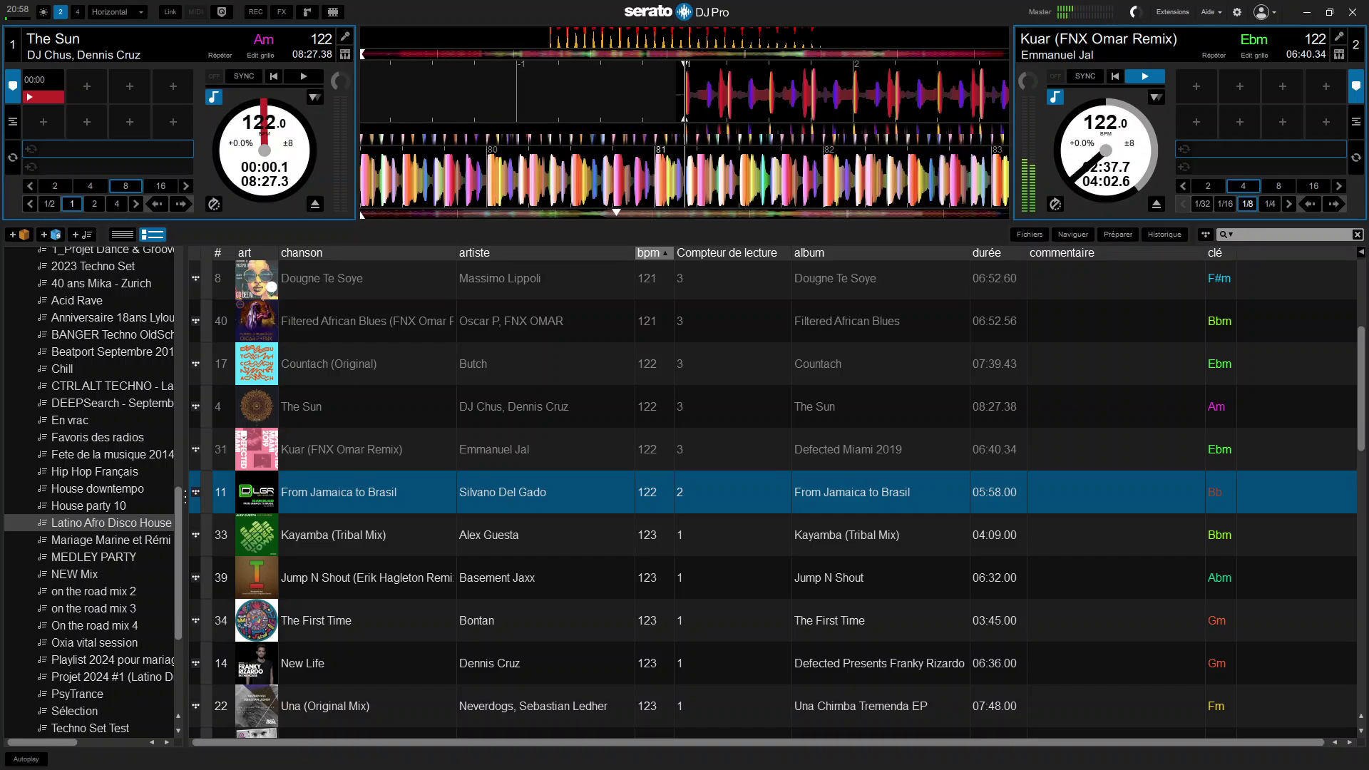
Step: Load From Jamaica to Brasil onto deck 1, check the recording in OBS Studio, and start the track in Serato DJ Pro
key(shift+Left)
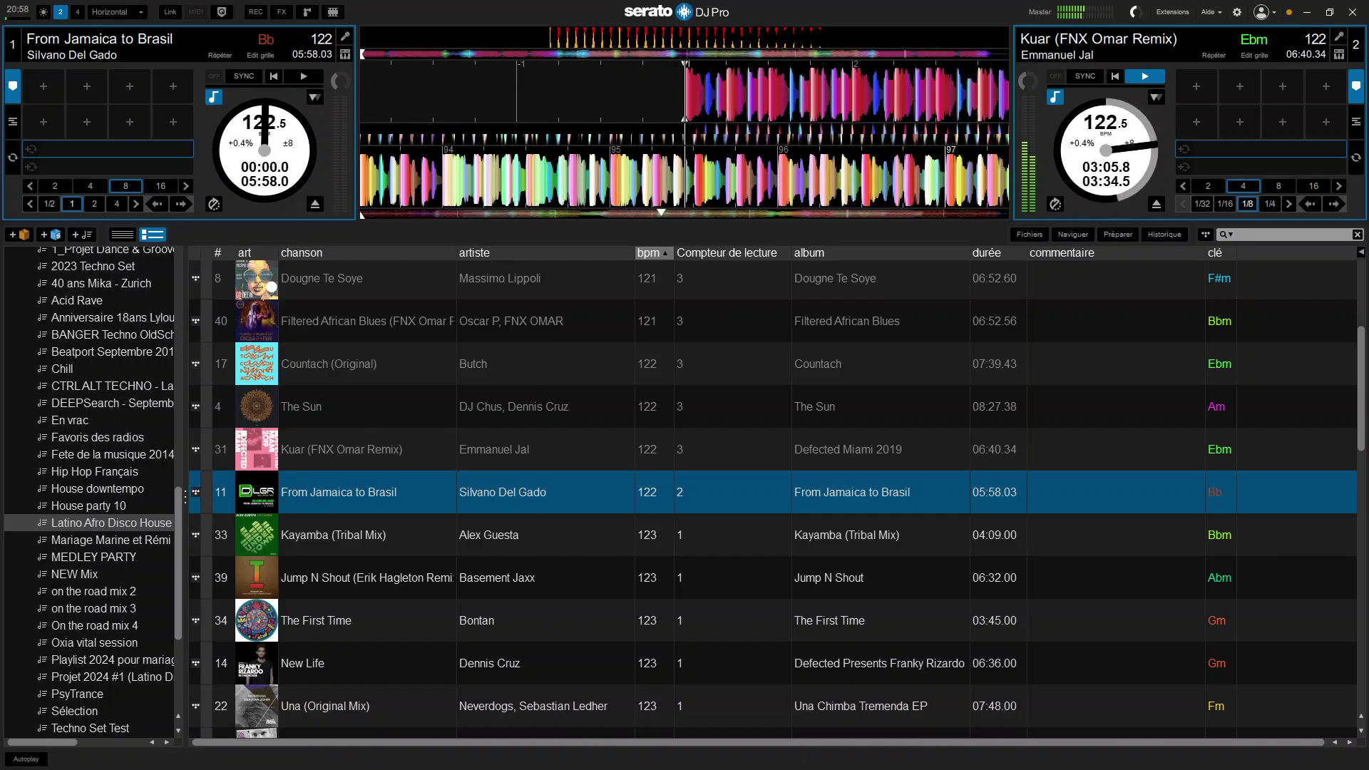
key(alt+Tab)
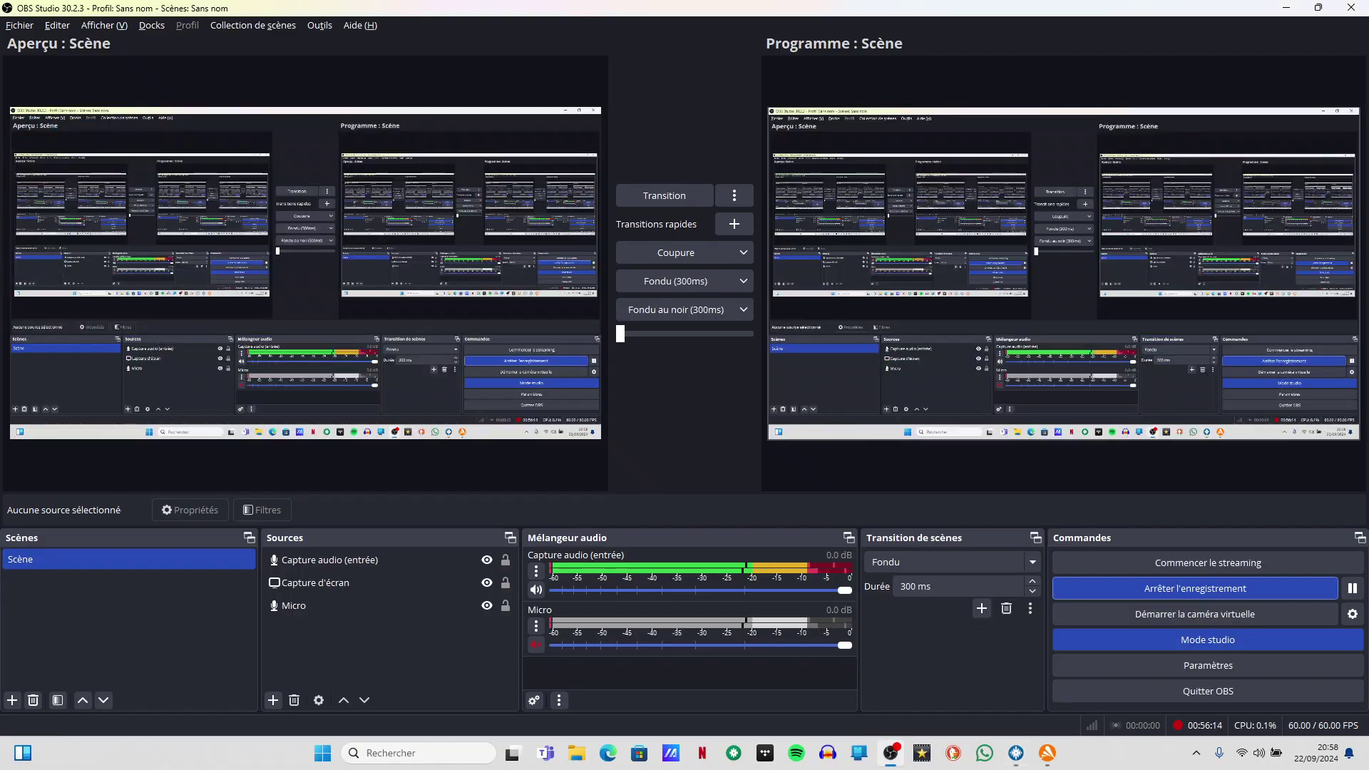
key(alt+Tab)
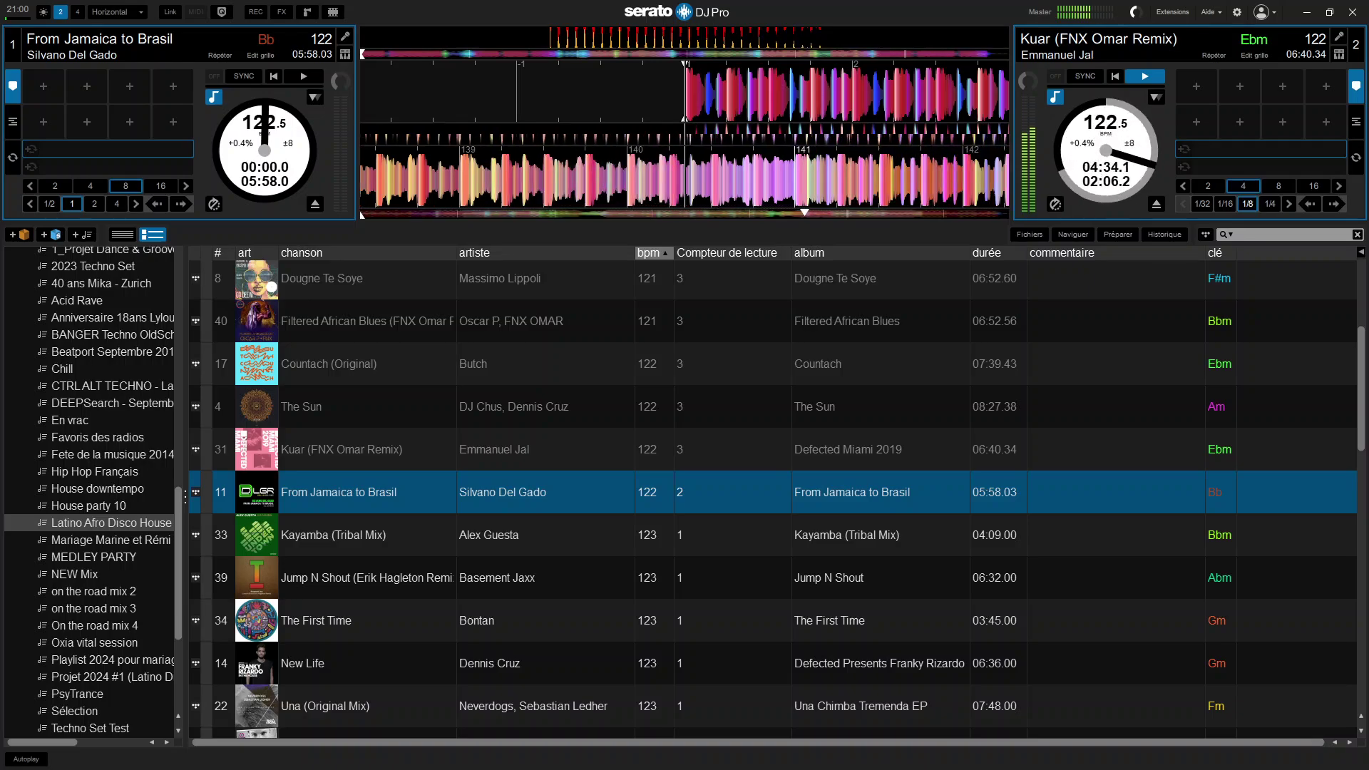
key(w)
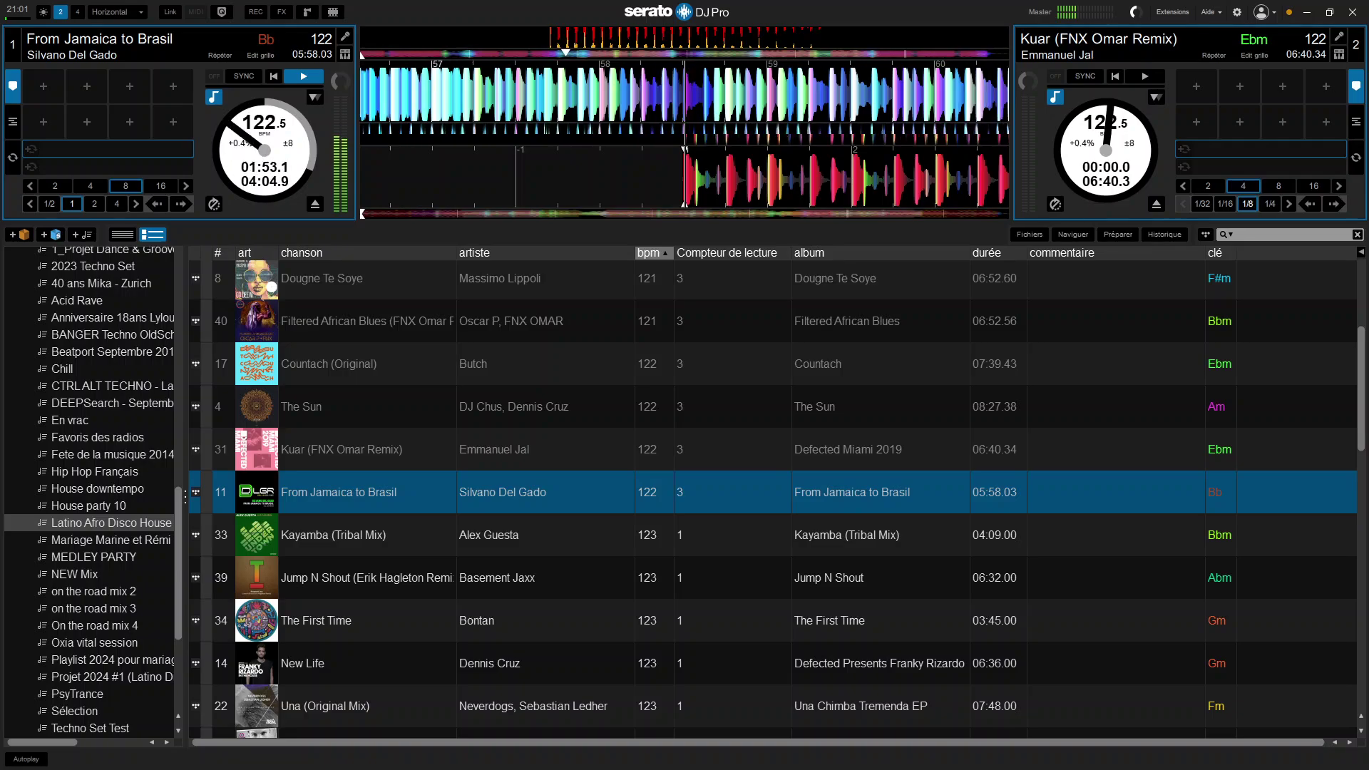
Step: Load Kayamba (Tribal Mix) onto deck 2, preview it against From Jamaica to Brasil, and set its tempo to 123.0 BPM
key(Down)
key(shift+Right)
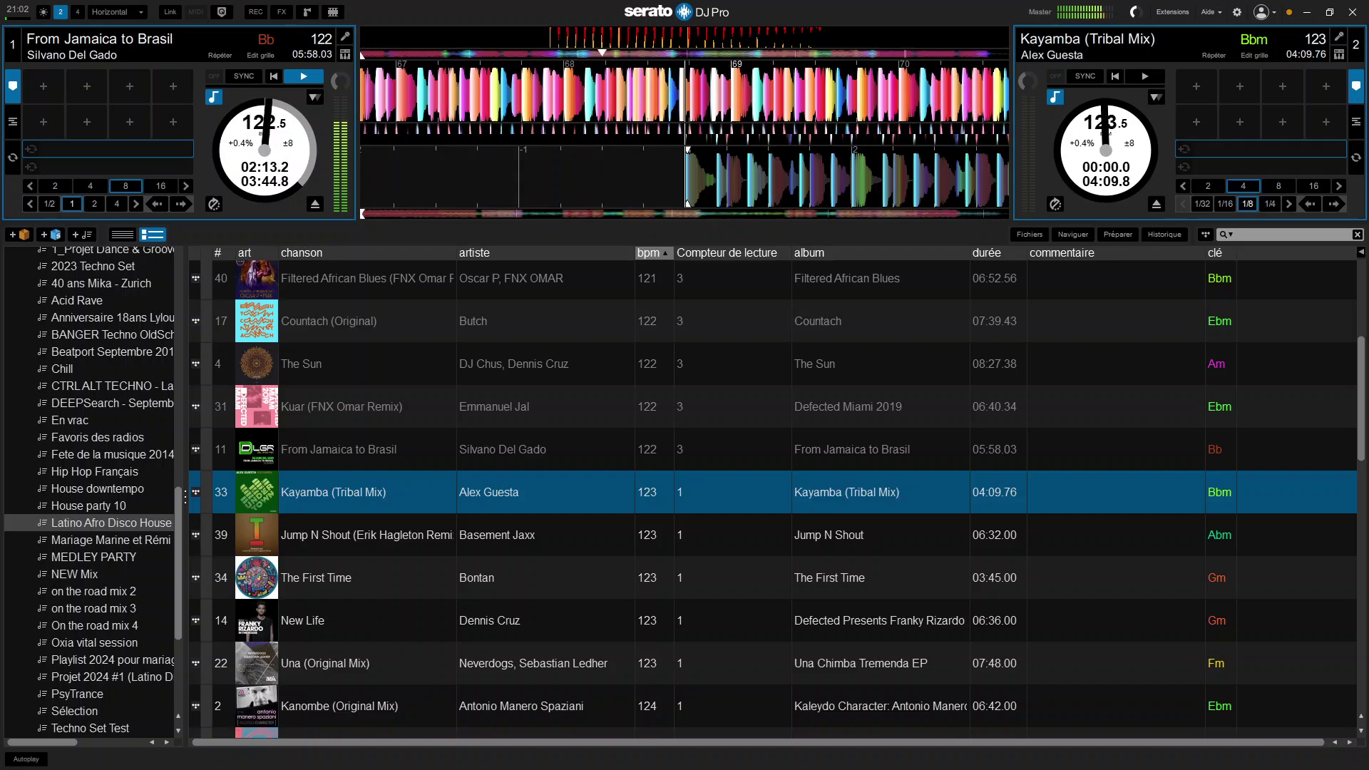
key(s)
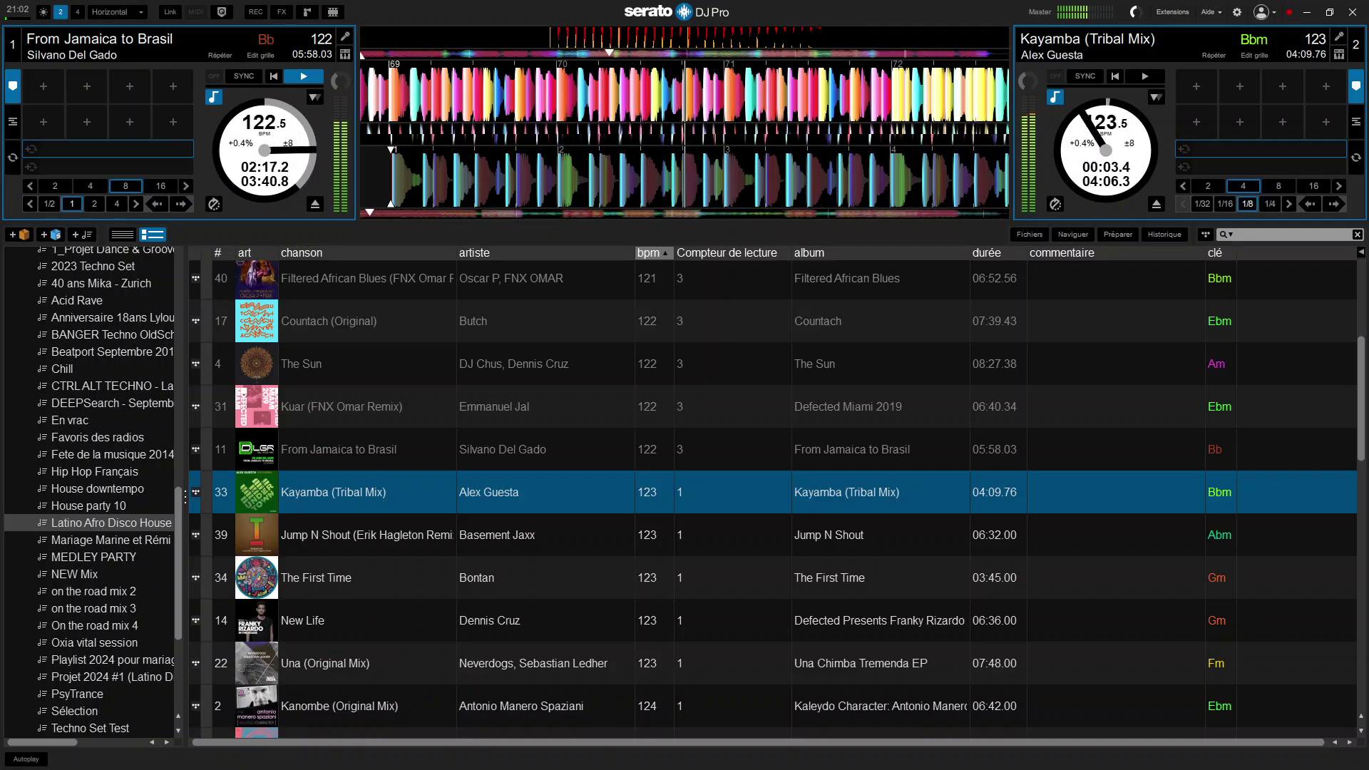
key(k)
key(g)
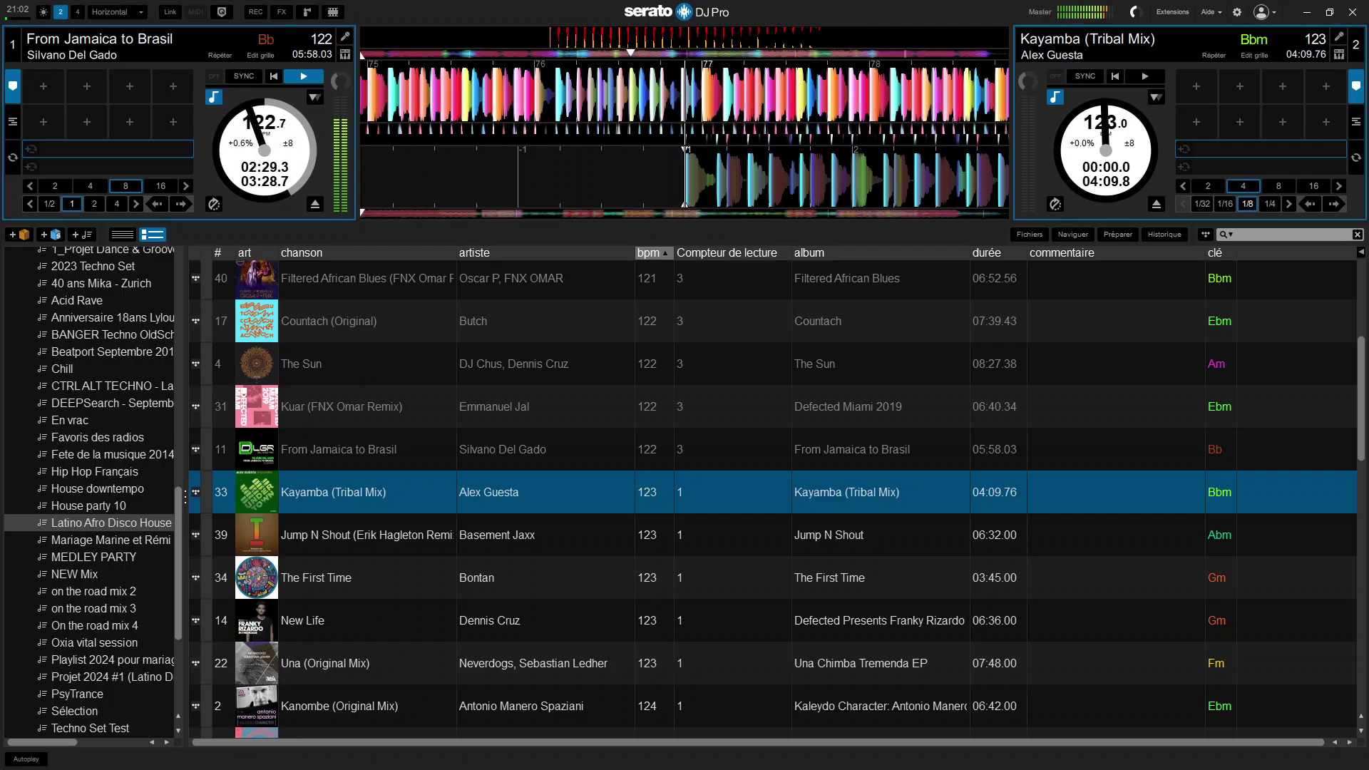
Step: Preview Kayamba again at its new tempo, and start it from its beginning on deck 2 in the mix
key(space)
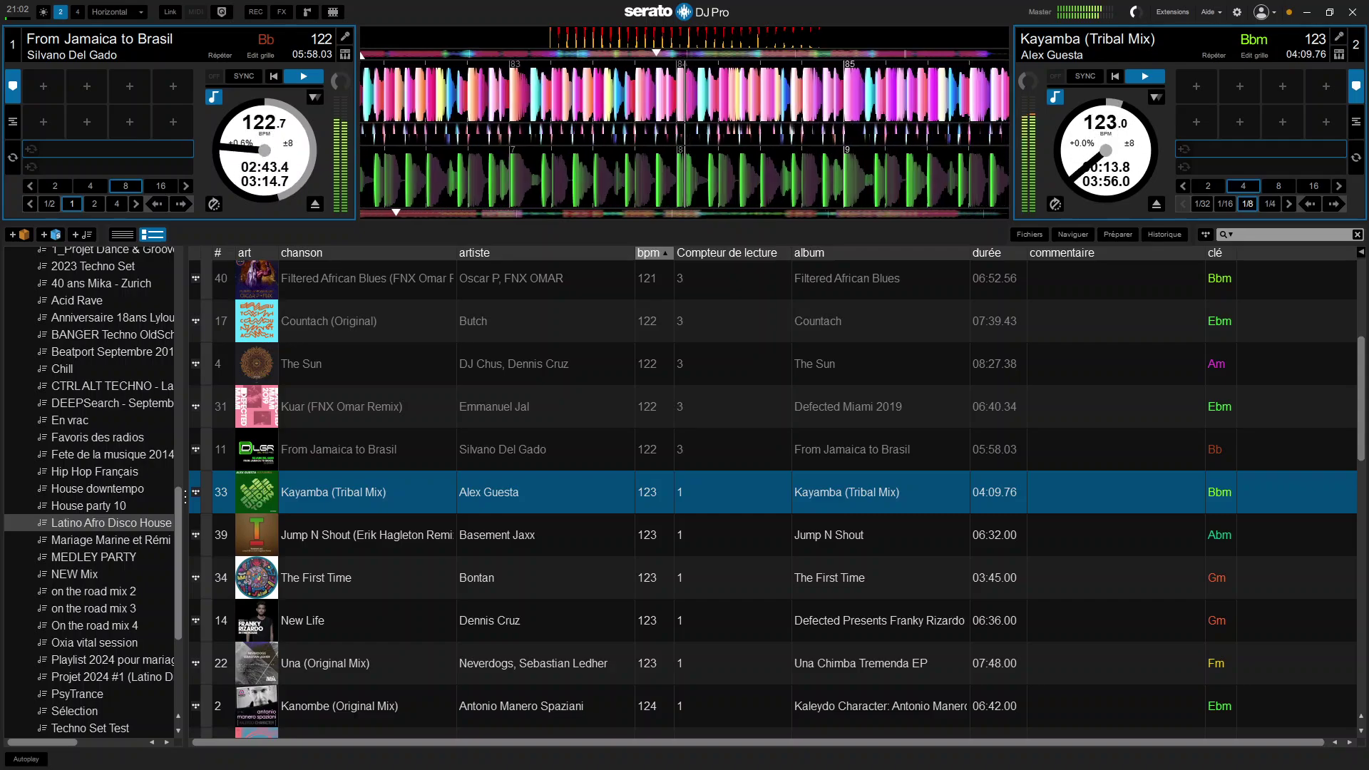
key(k)
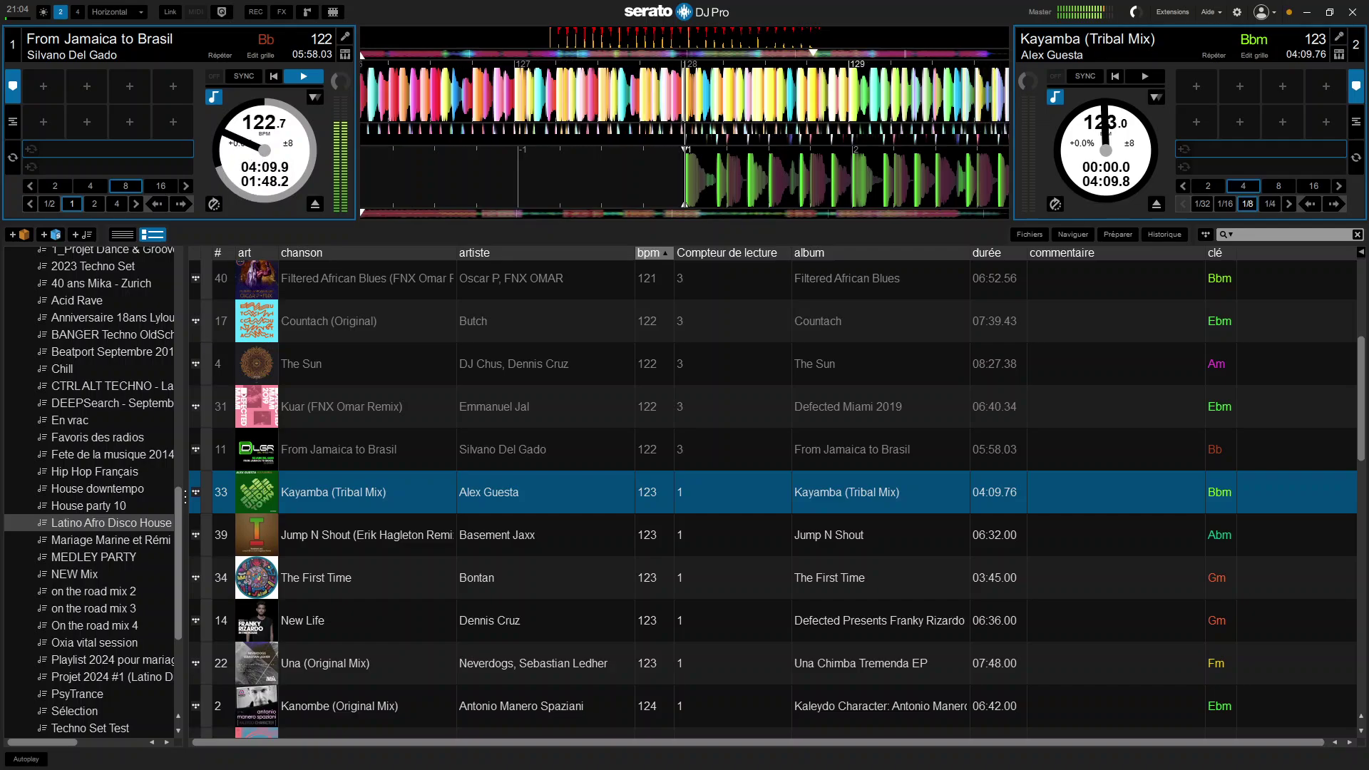
key(space)
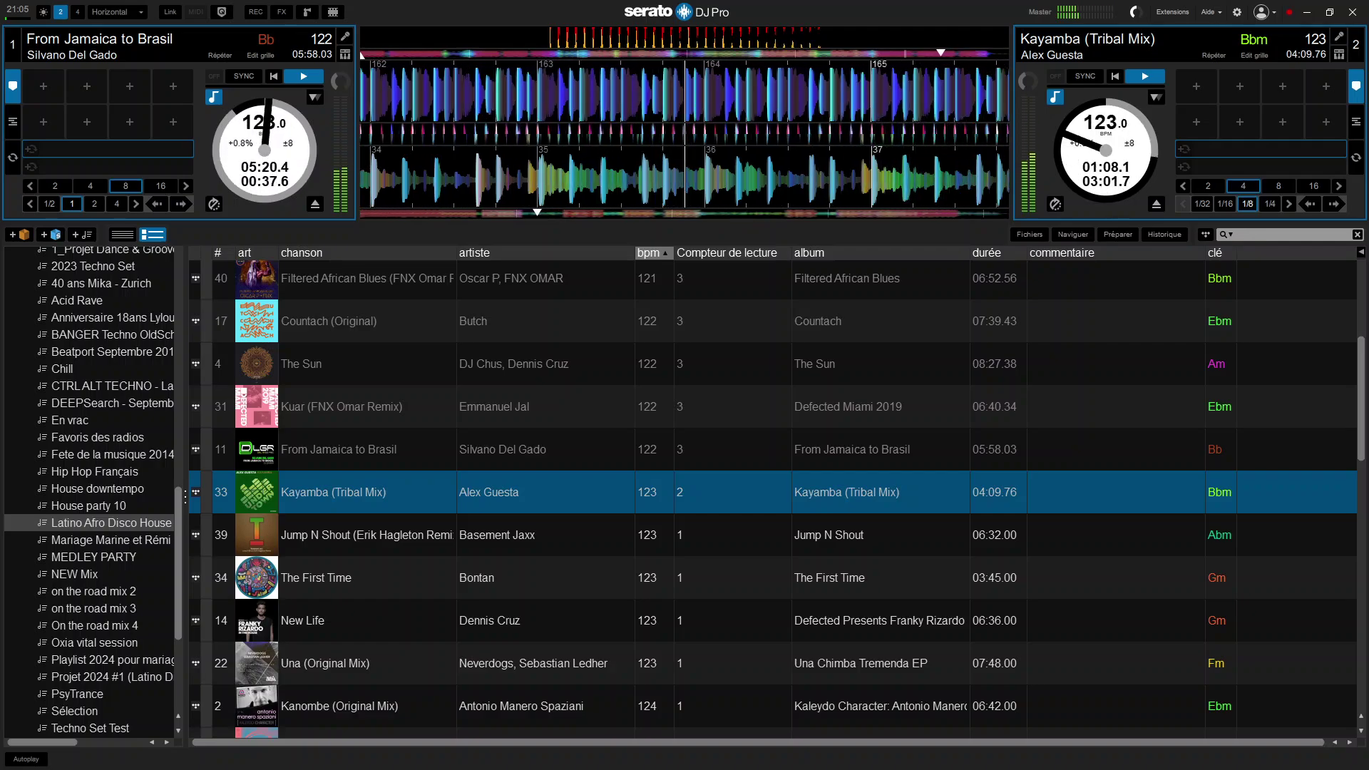
Step: Loop four beats near the end of From Jamaica to Brasil, shorten the loop to two and one beat, and stop the track
key(alt+4)
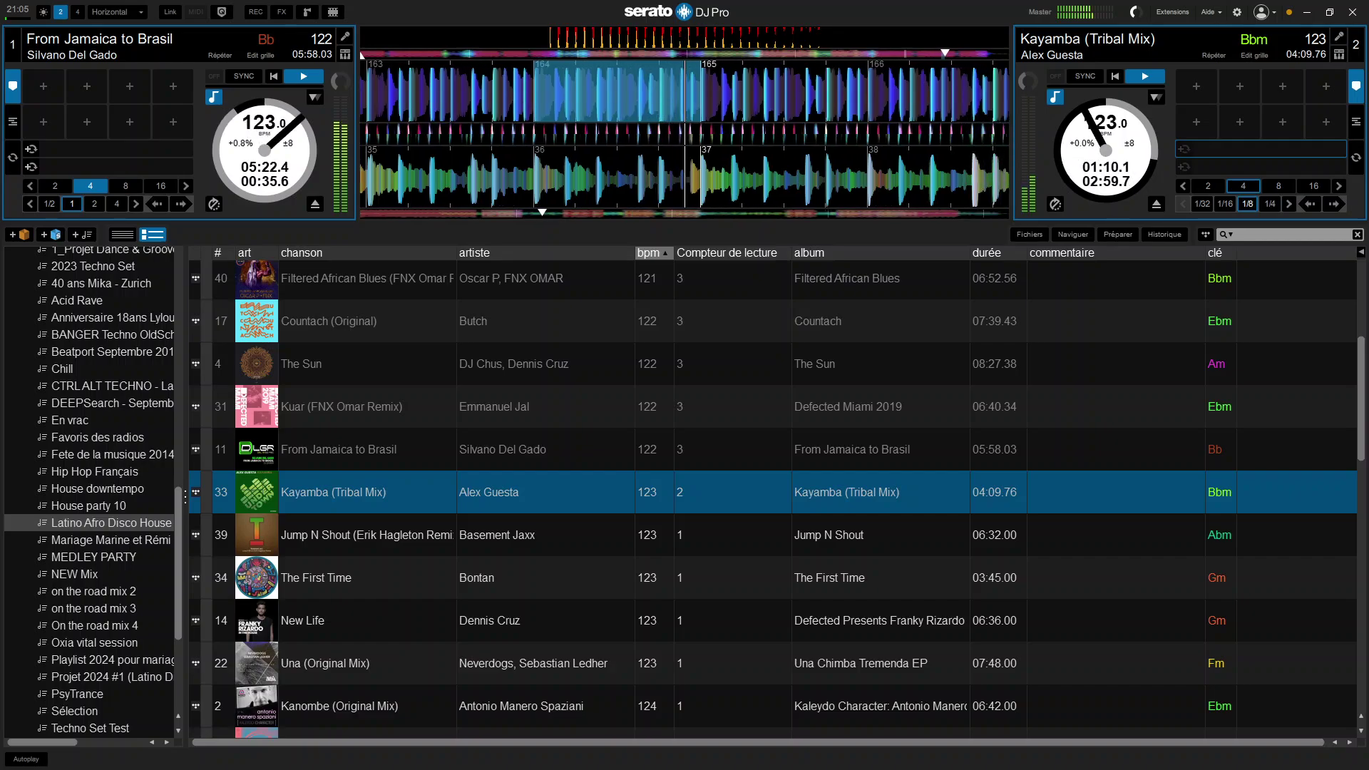
key(alt+2)
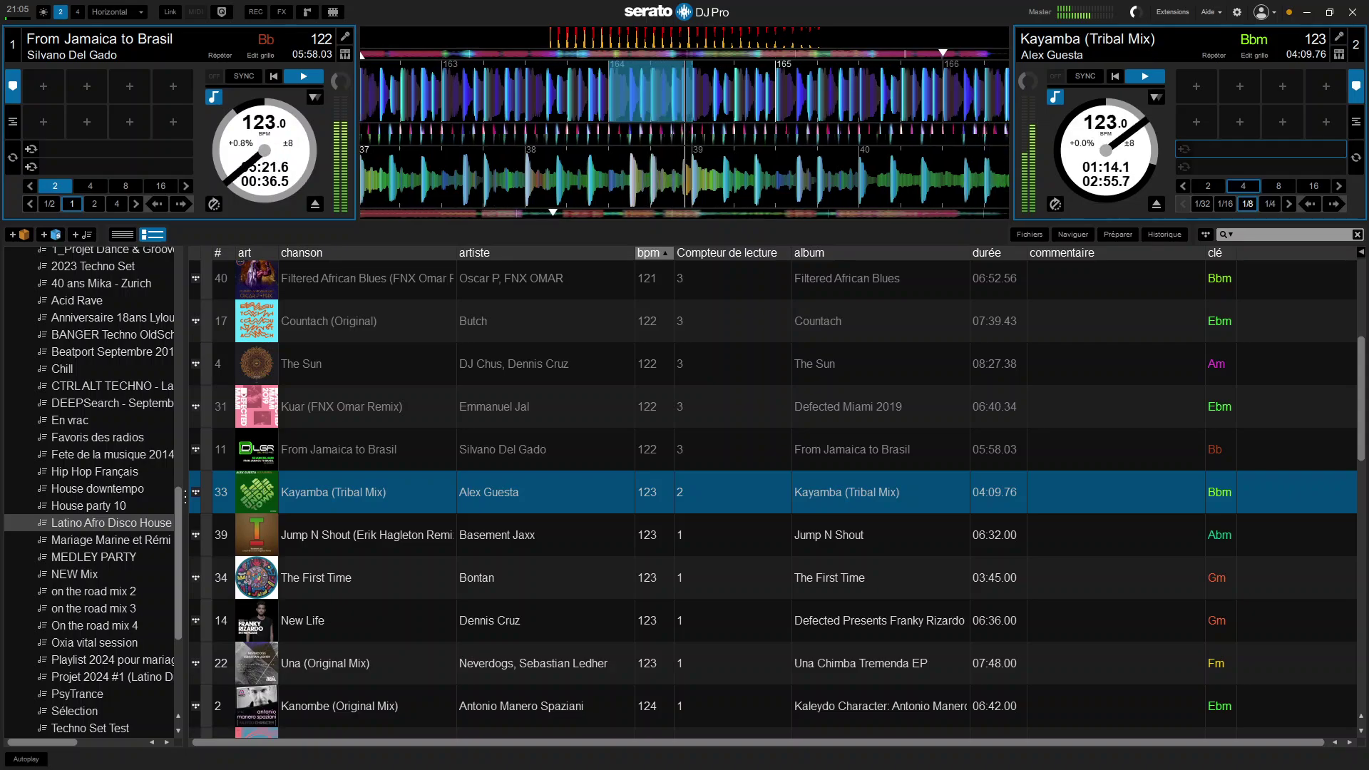
key(alt+2)
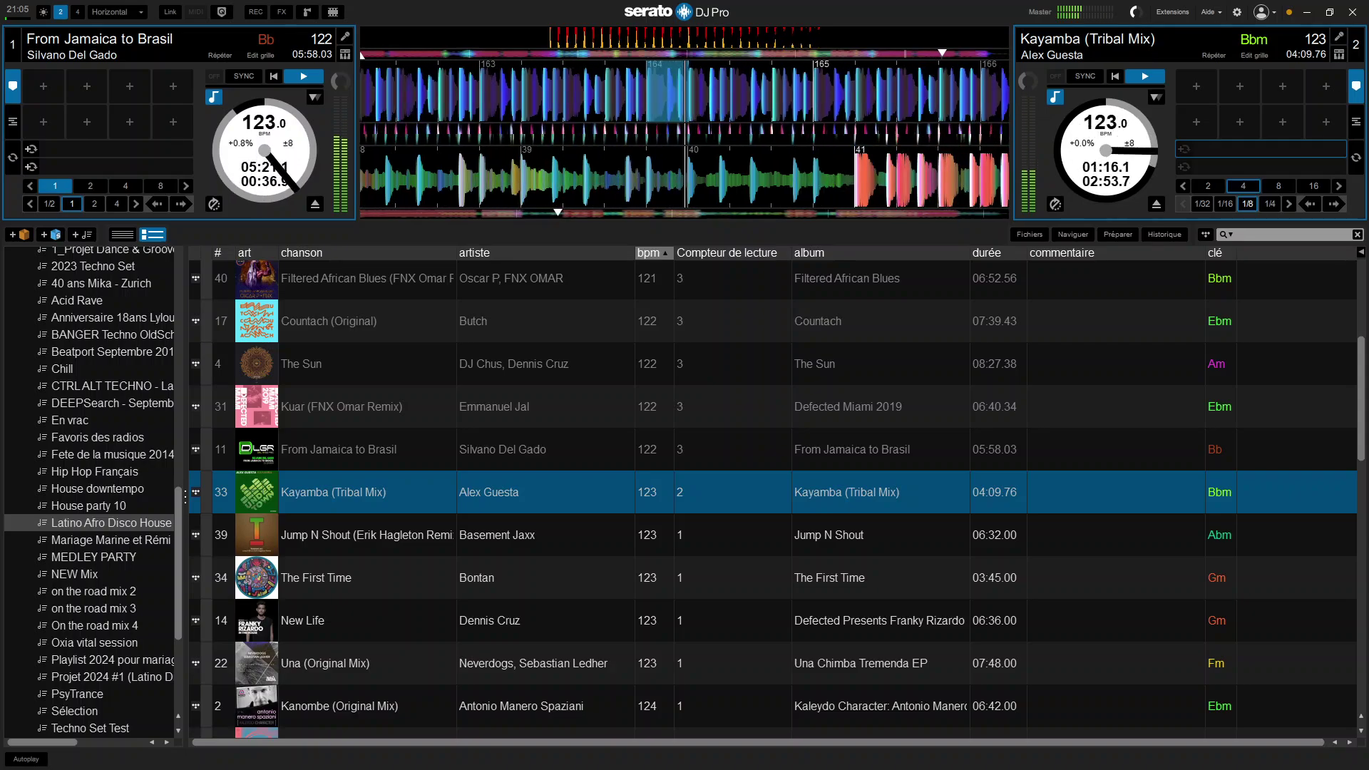
key(q)
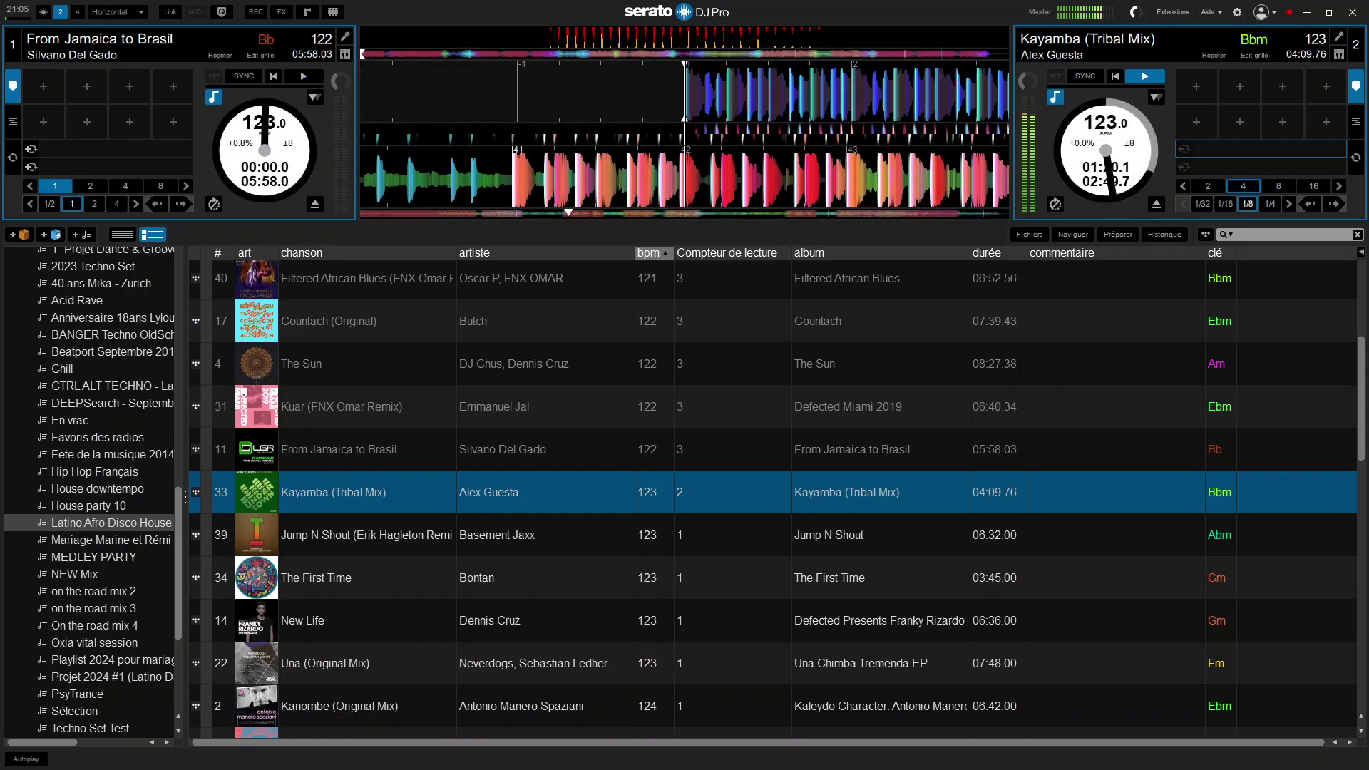
key(alt+1)
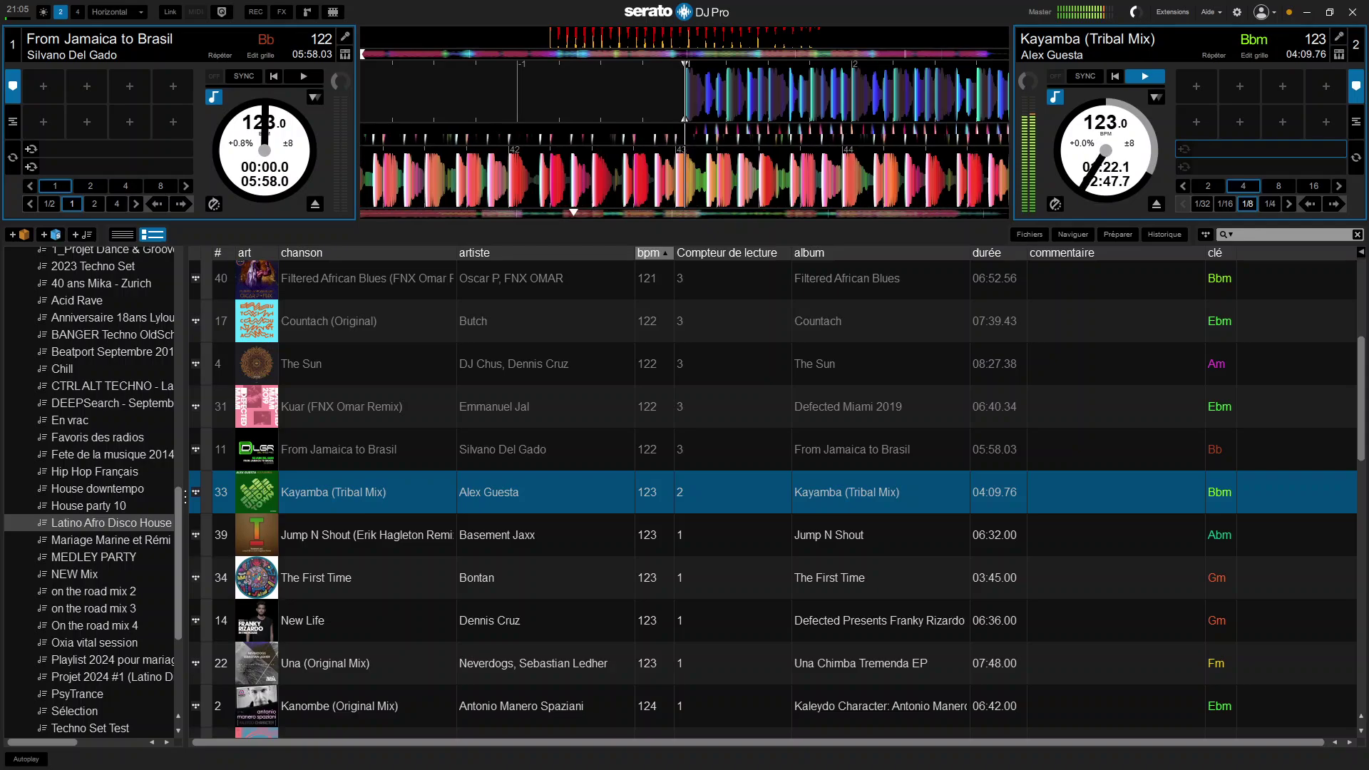
Step: Load Jump N Shout onto deck 1, preview it against Kayamba, and return it to its beginning
key(Down)
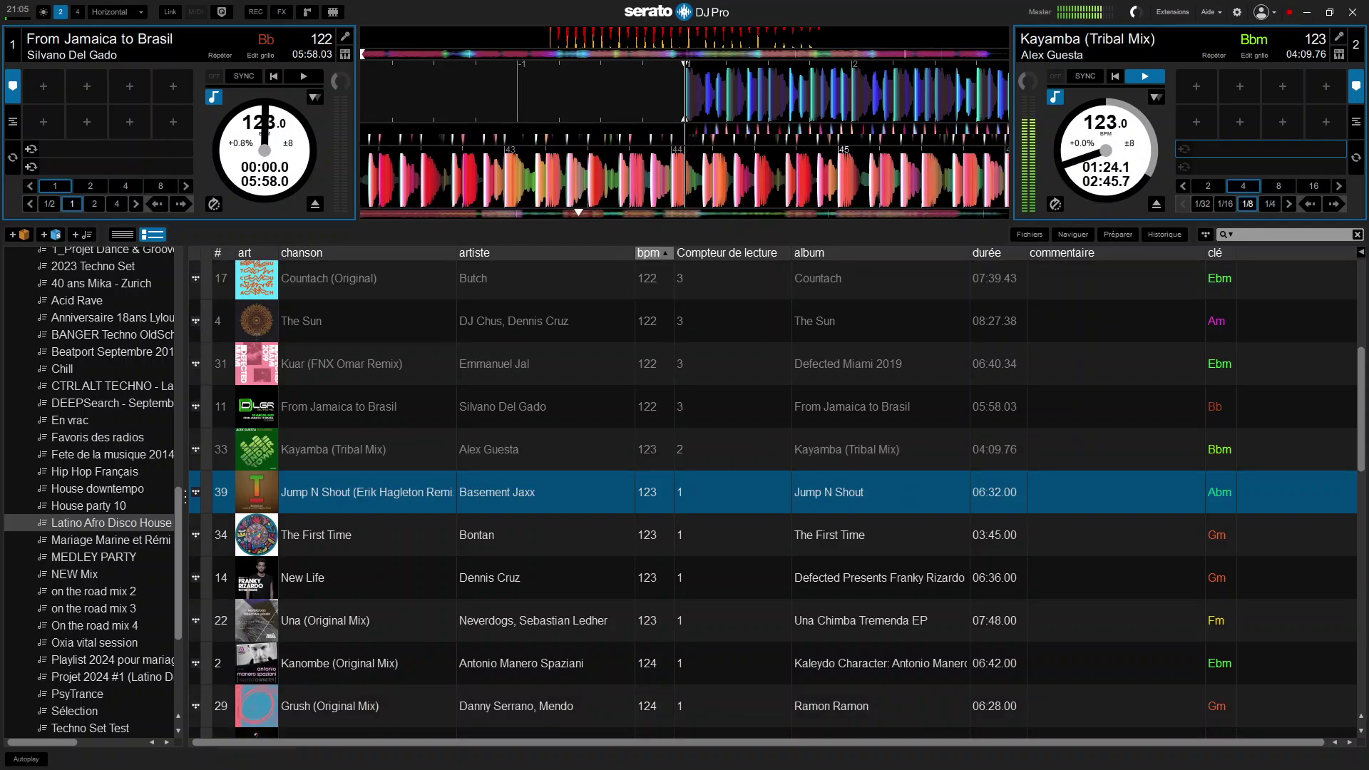
key(shift+Left)
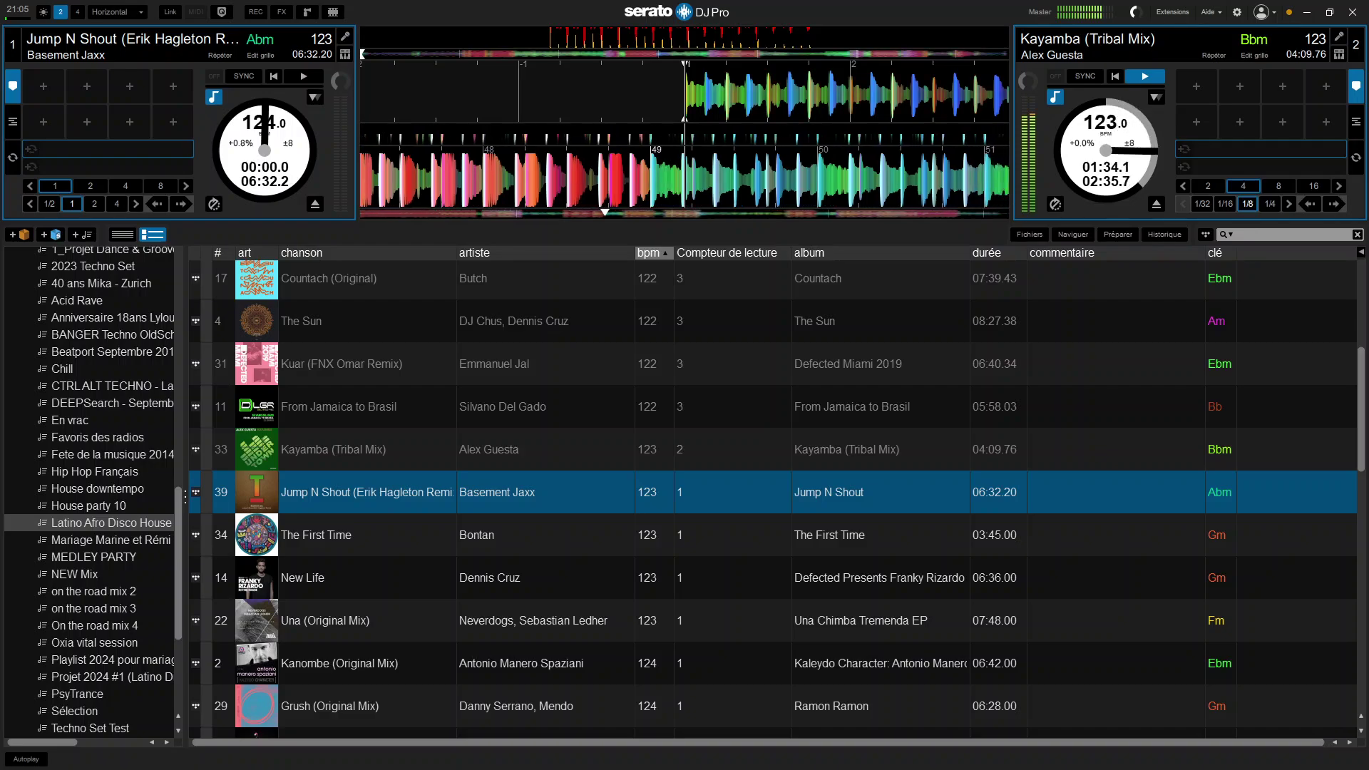
key(w)
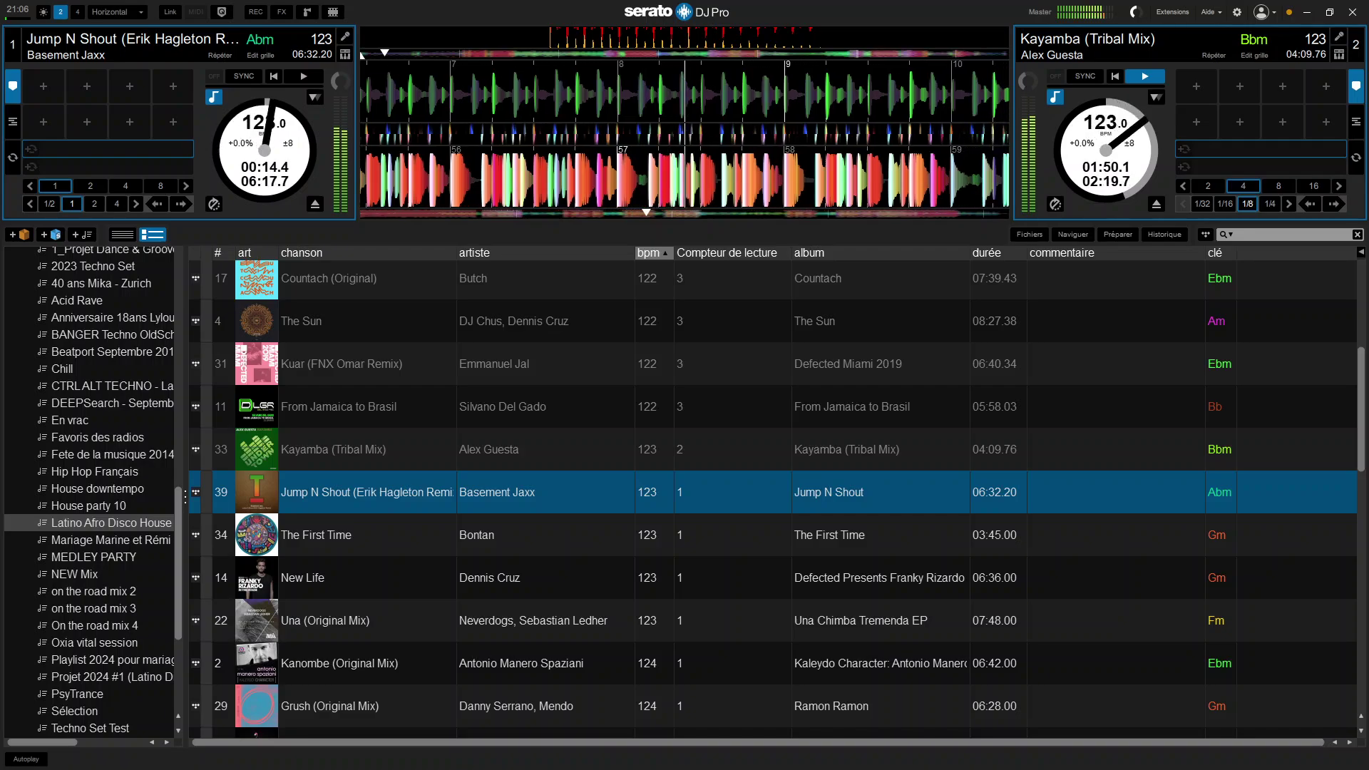
click(363, 55)
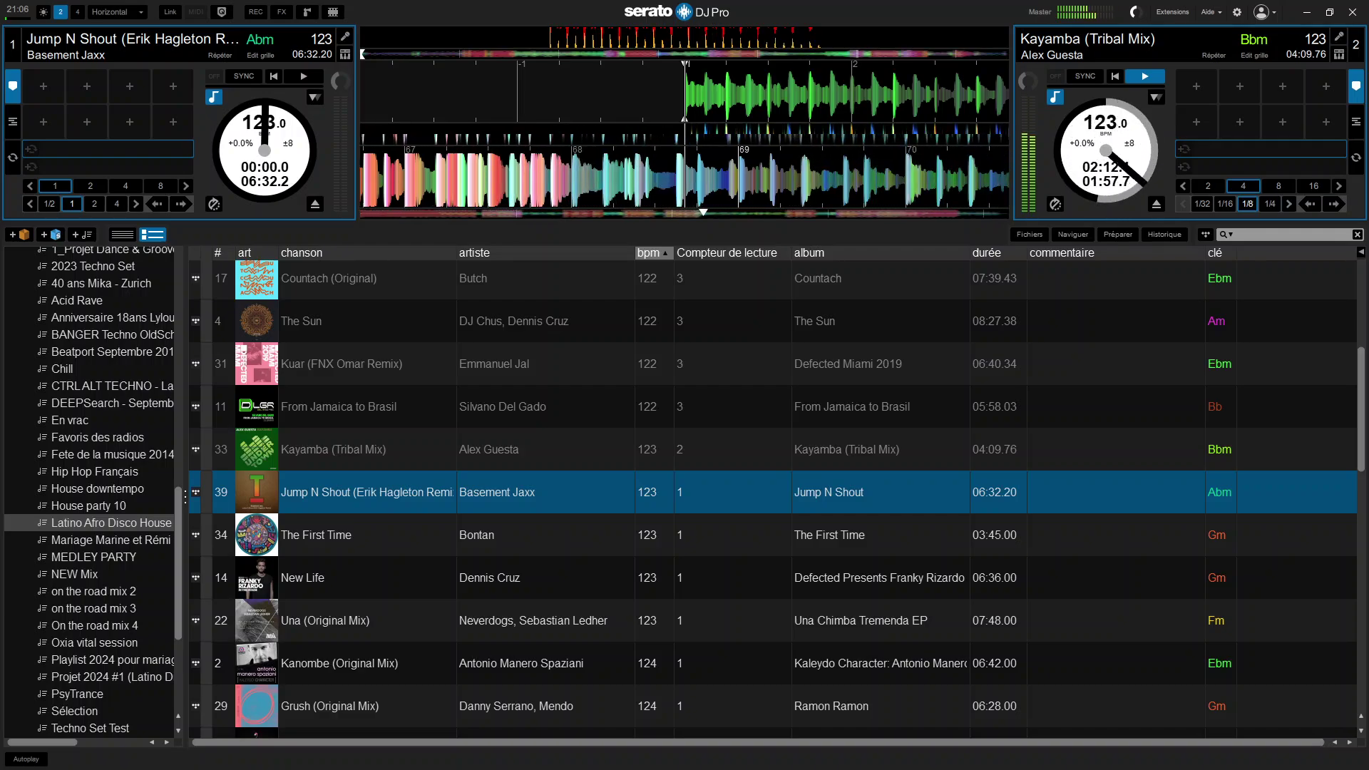
Step: Preview Jump N Shout once more on deck 1, and start it from its beginning in the mix
key(w)
key(q)
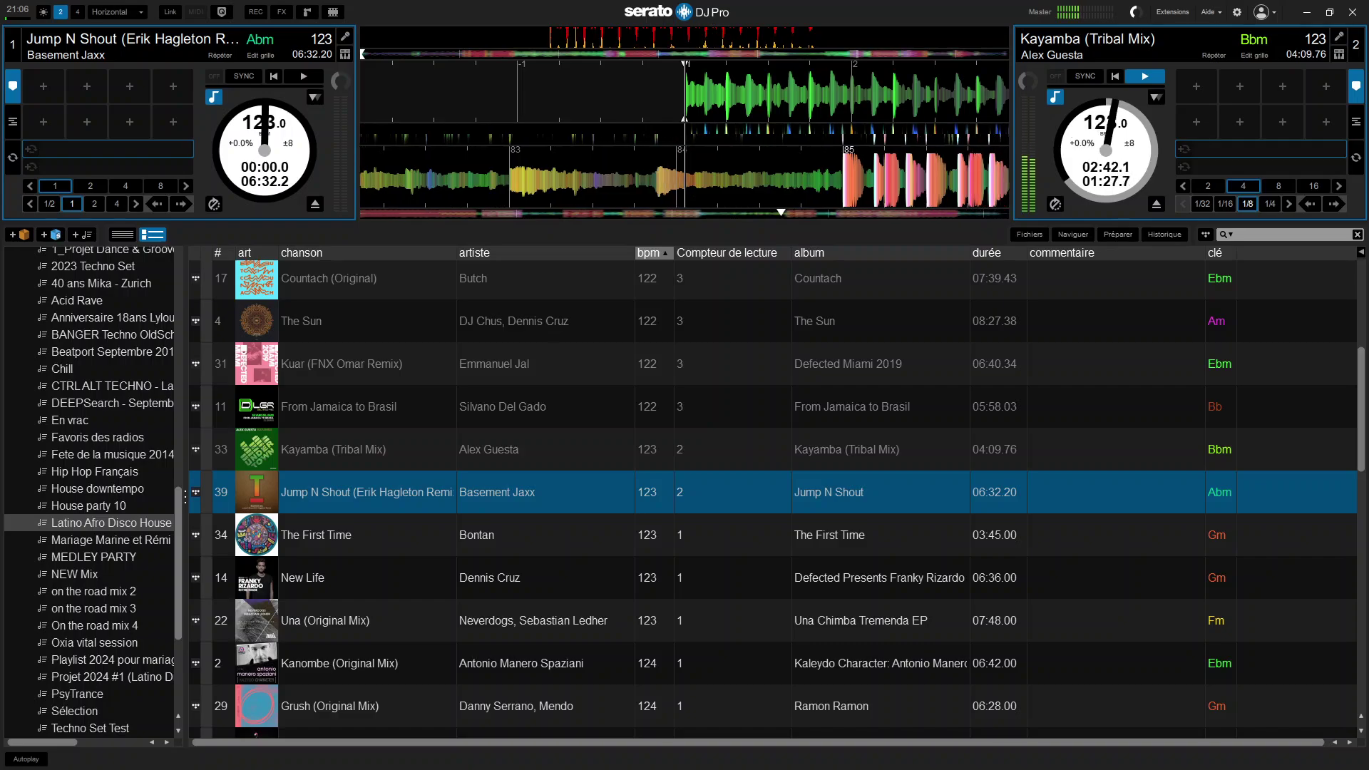
key(w)
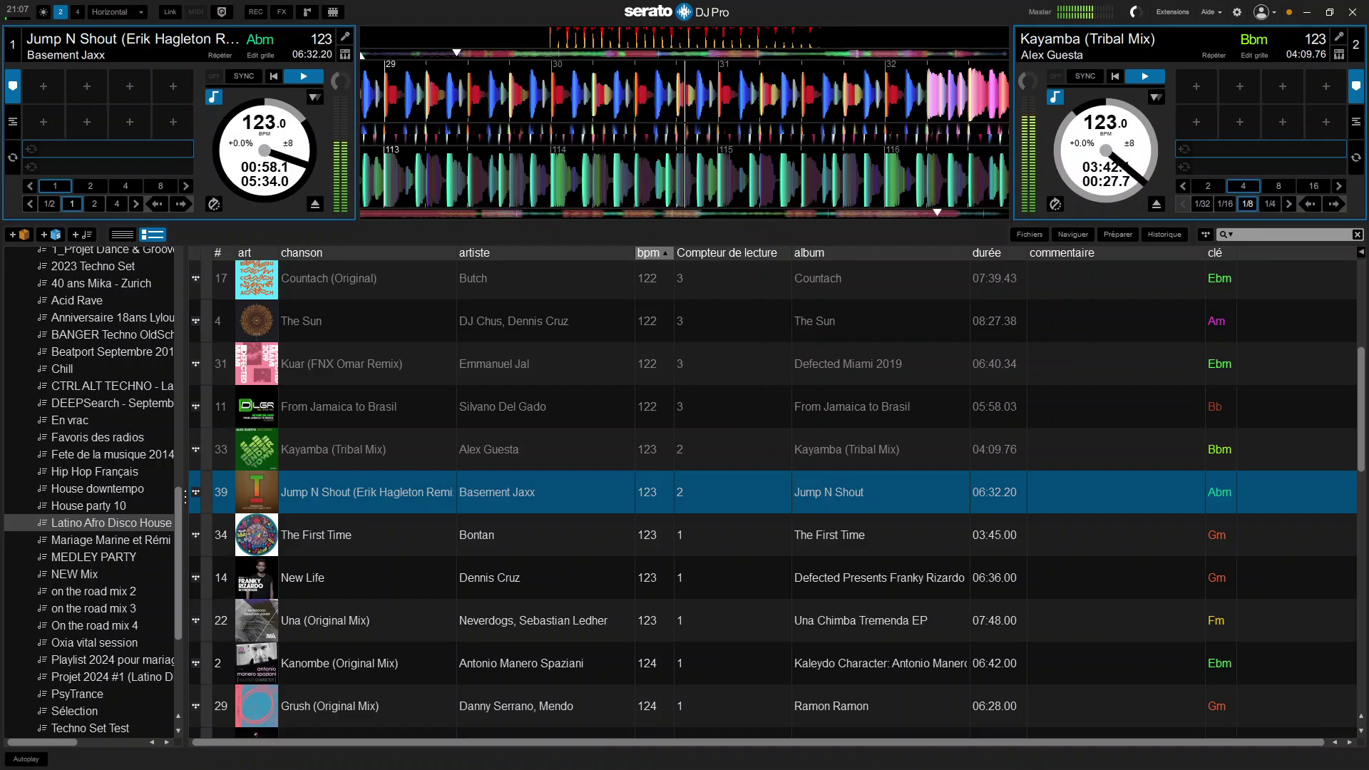
Step: Loop eight beats near the end of Kayamba on deck 2, and release the loop
key(ctrl+l)
key(ctrl+l)
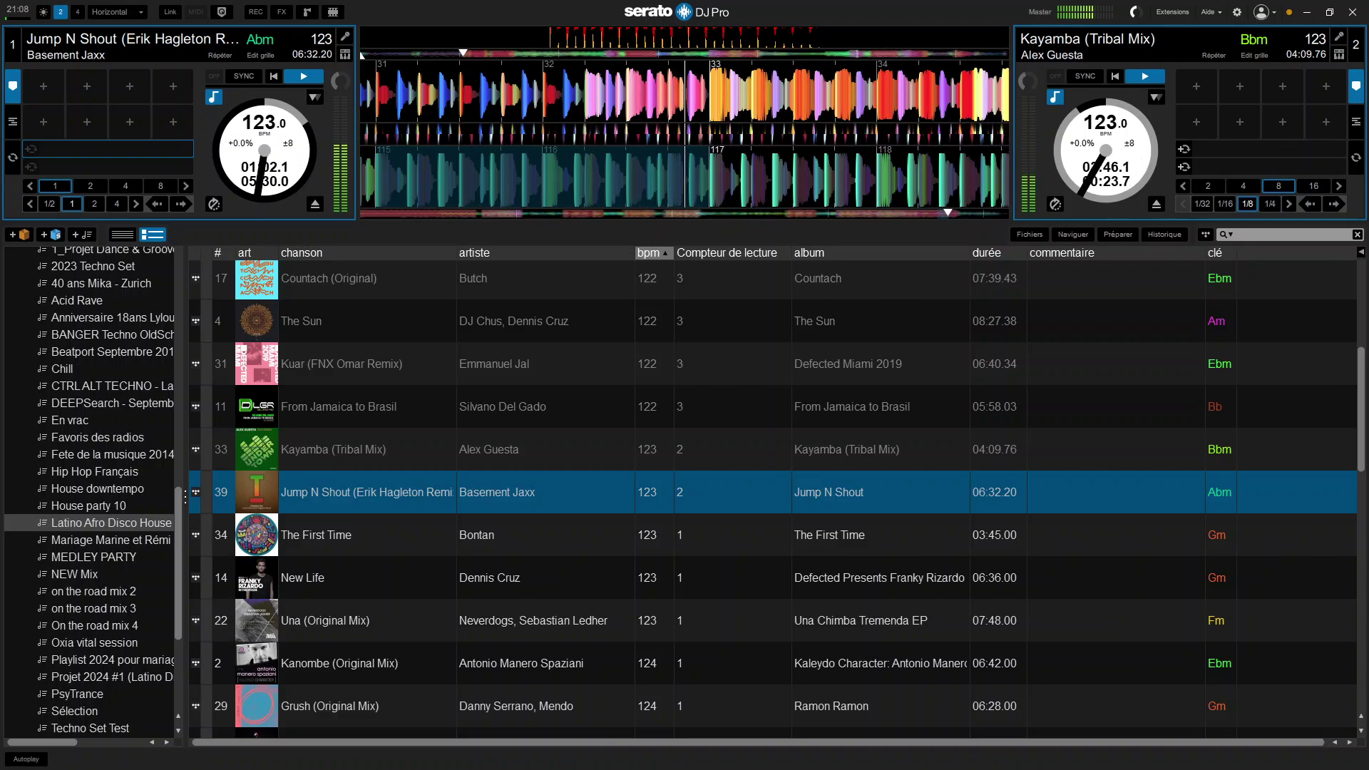
key(ctrl+l)
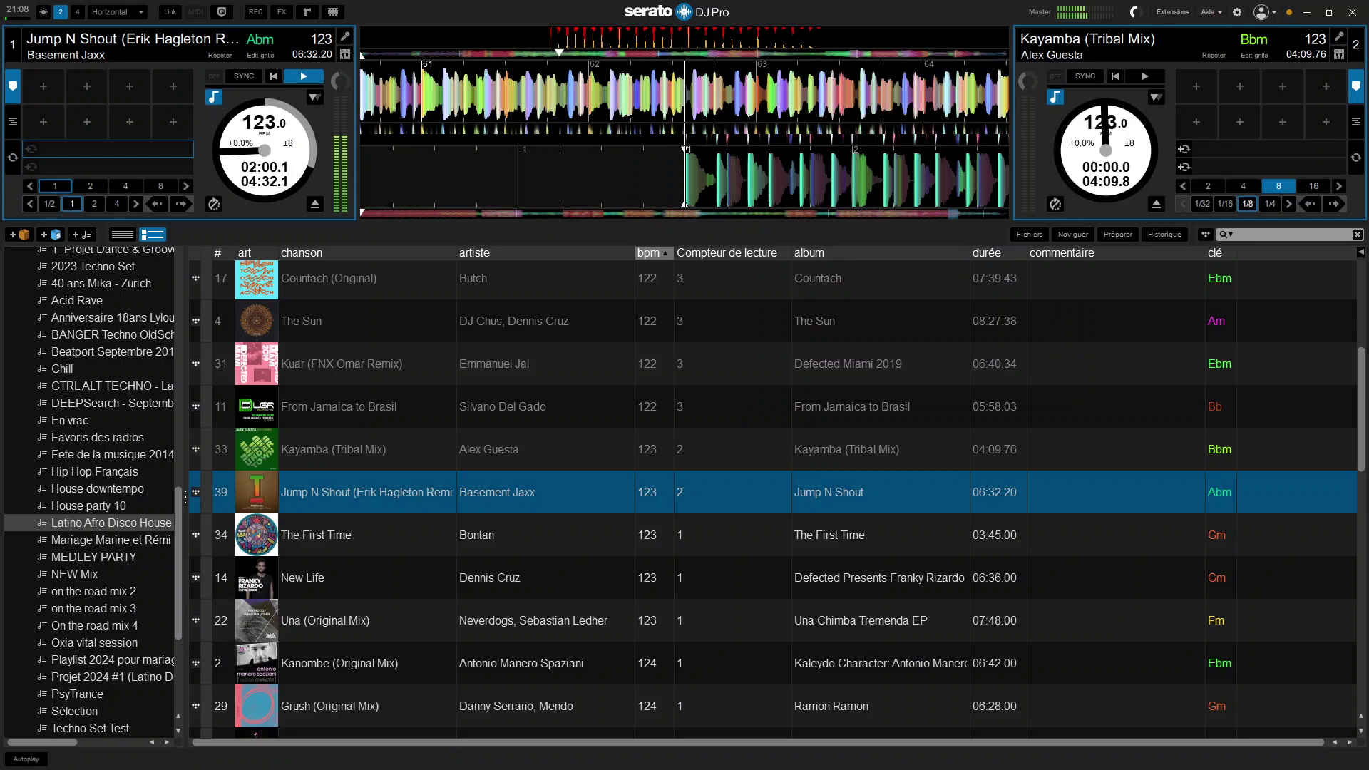
Step: Load The First Time onto deck 2, check the recording in OBS Studio, and start the track from its beginning in the mix
key(Down)
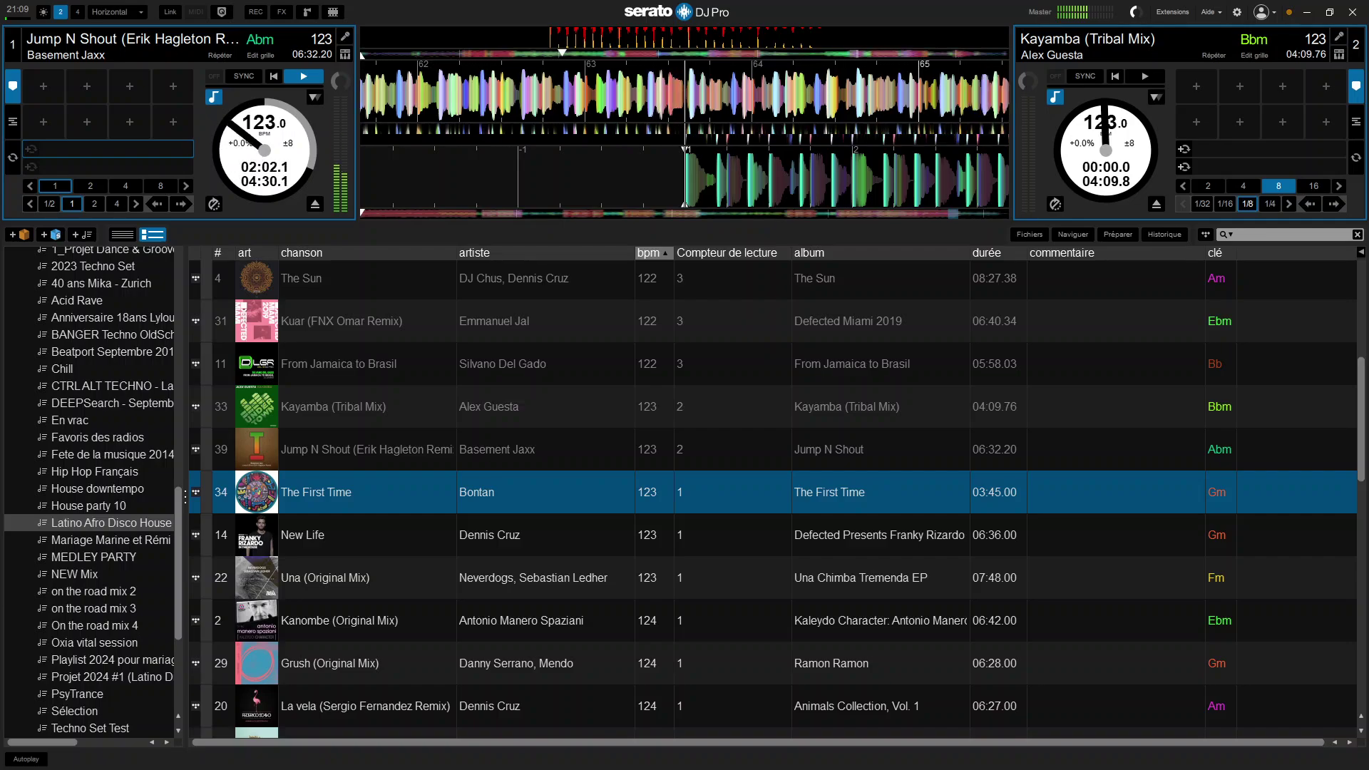
key(shift+Right)
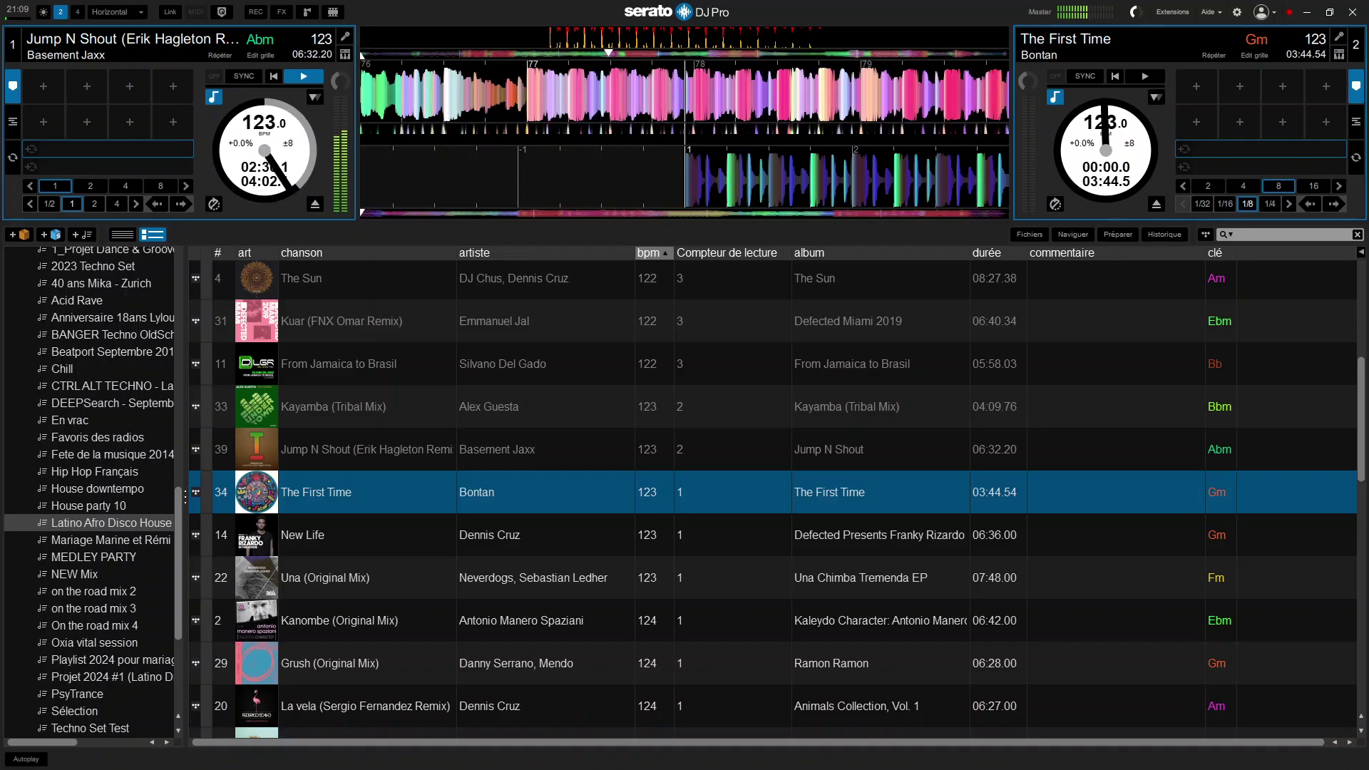
key(alt+Tab)
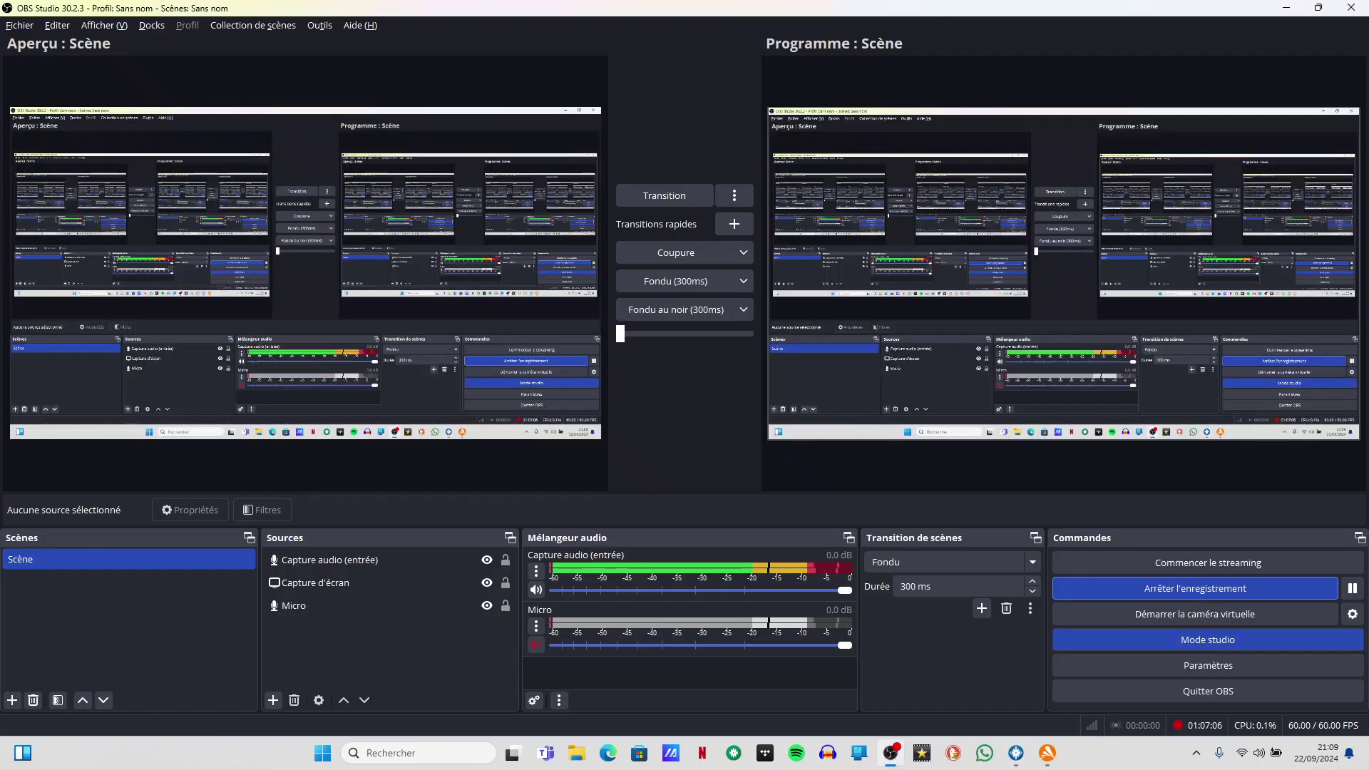
key(alt+Tab)
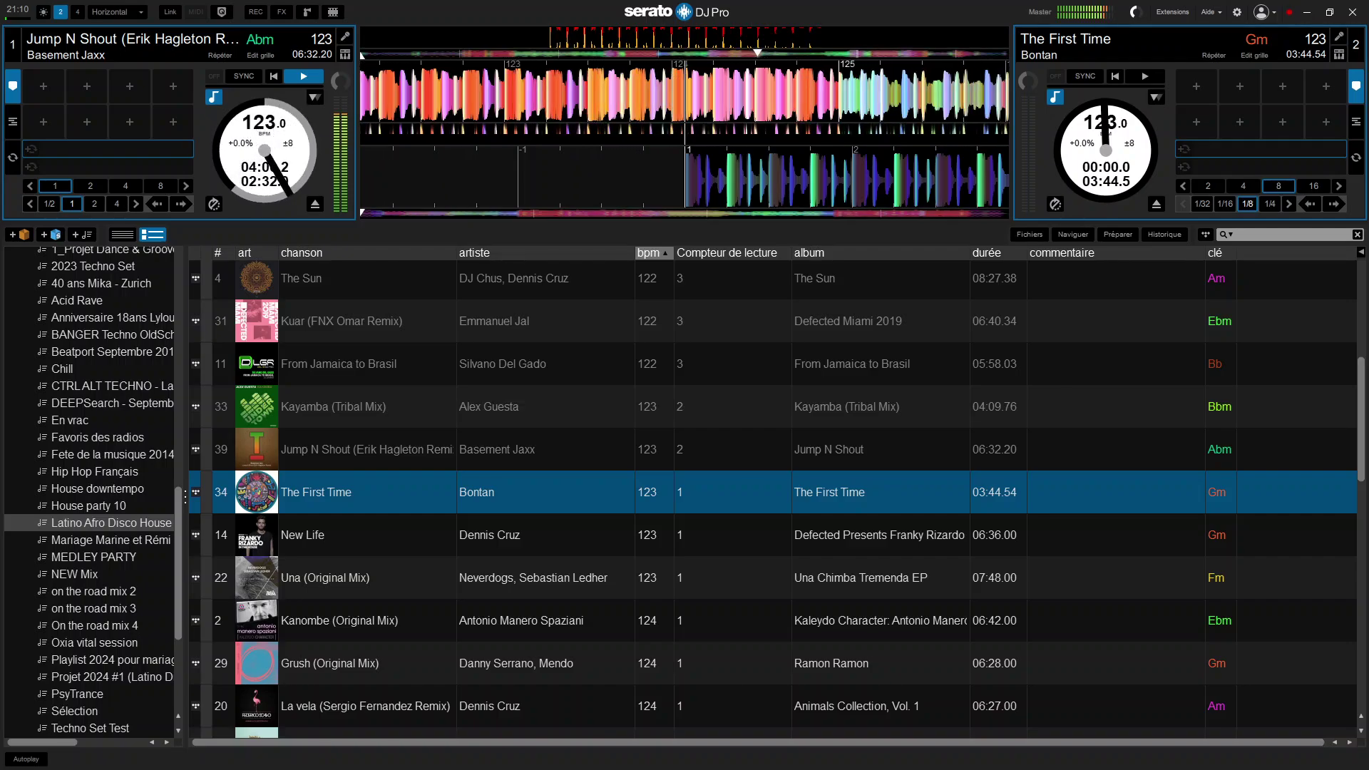
key(s)
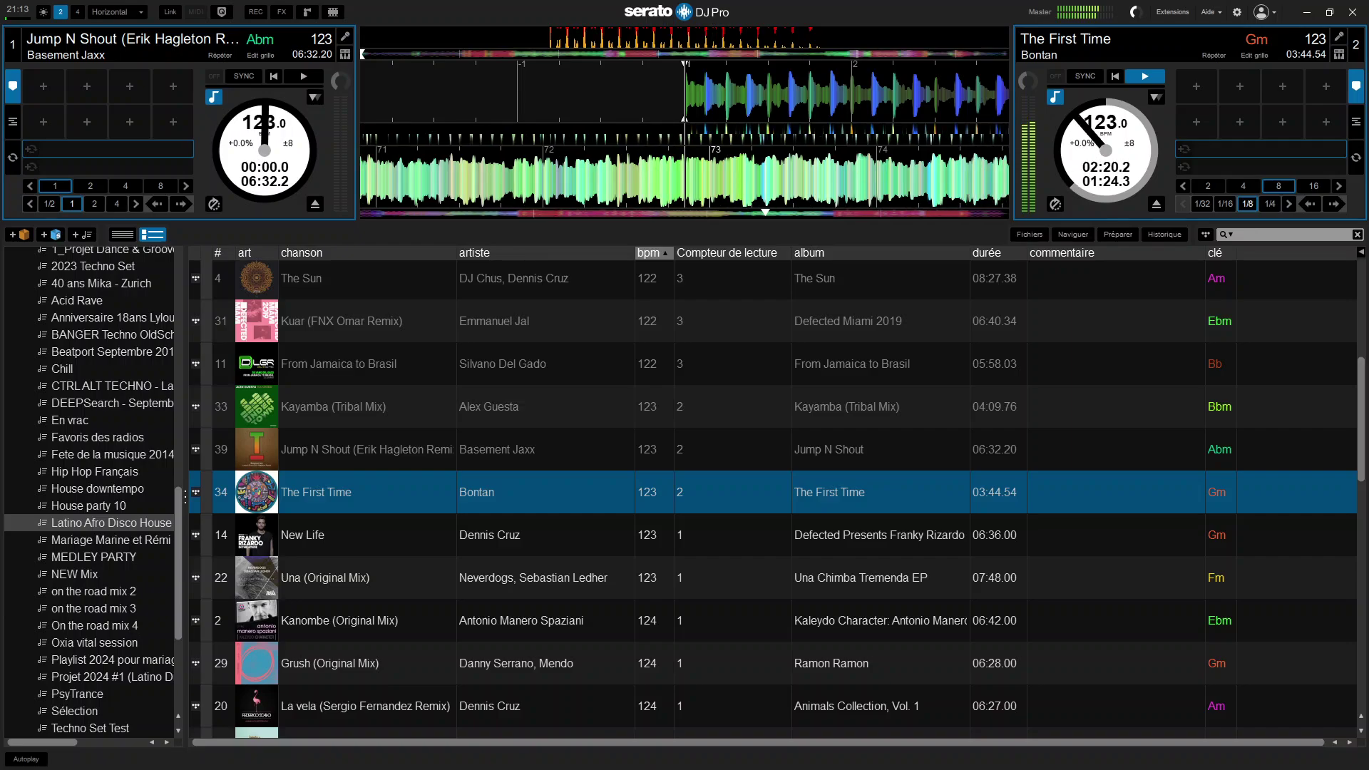
Step: Load New Life onto deck 1, and start it from its beginning in the mix
key(Down)
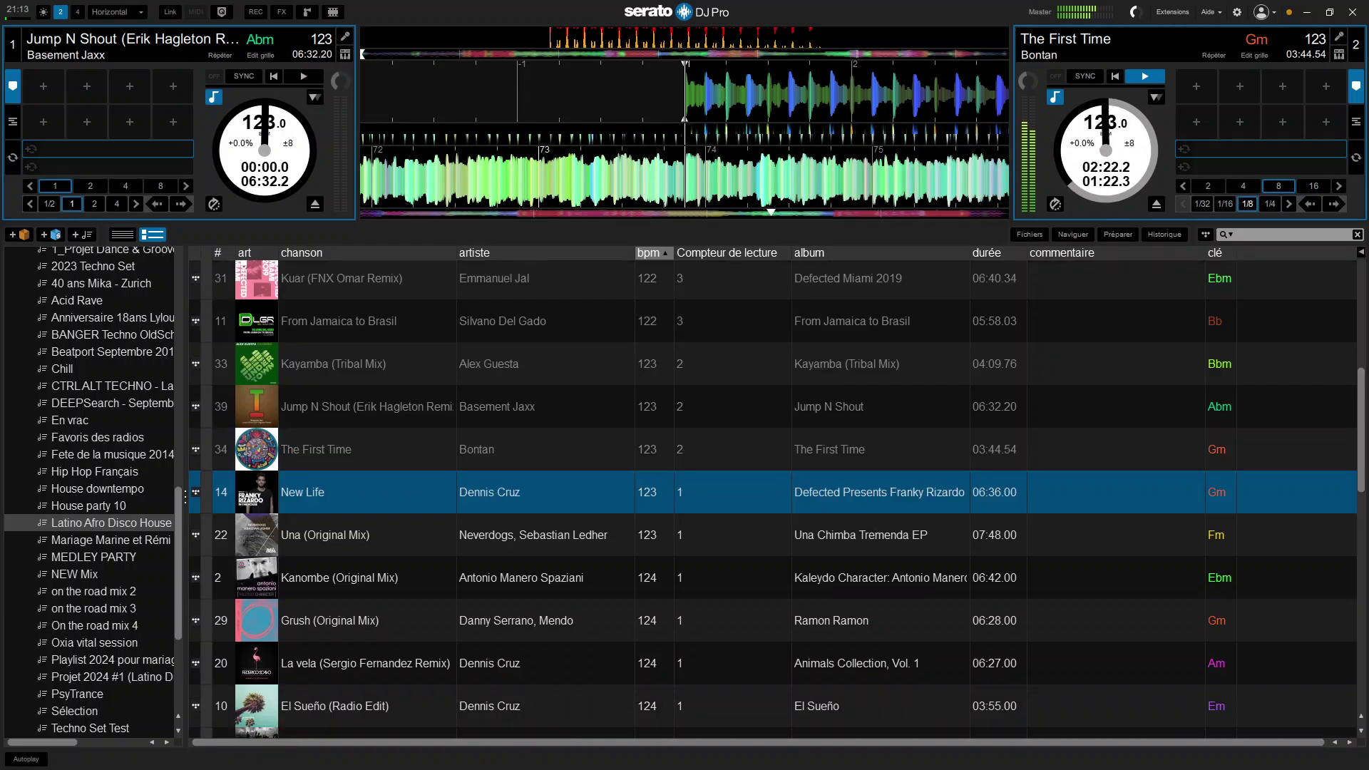
key(shift+Left)
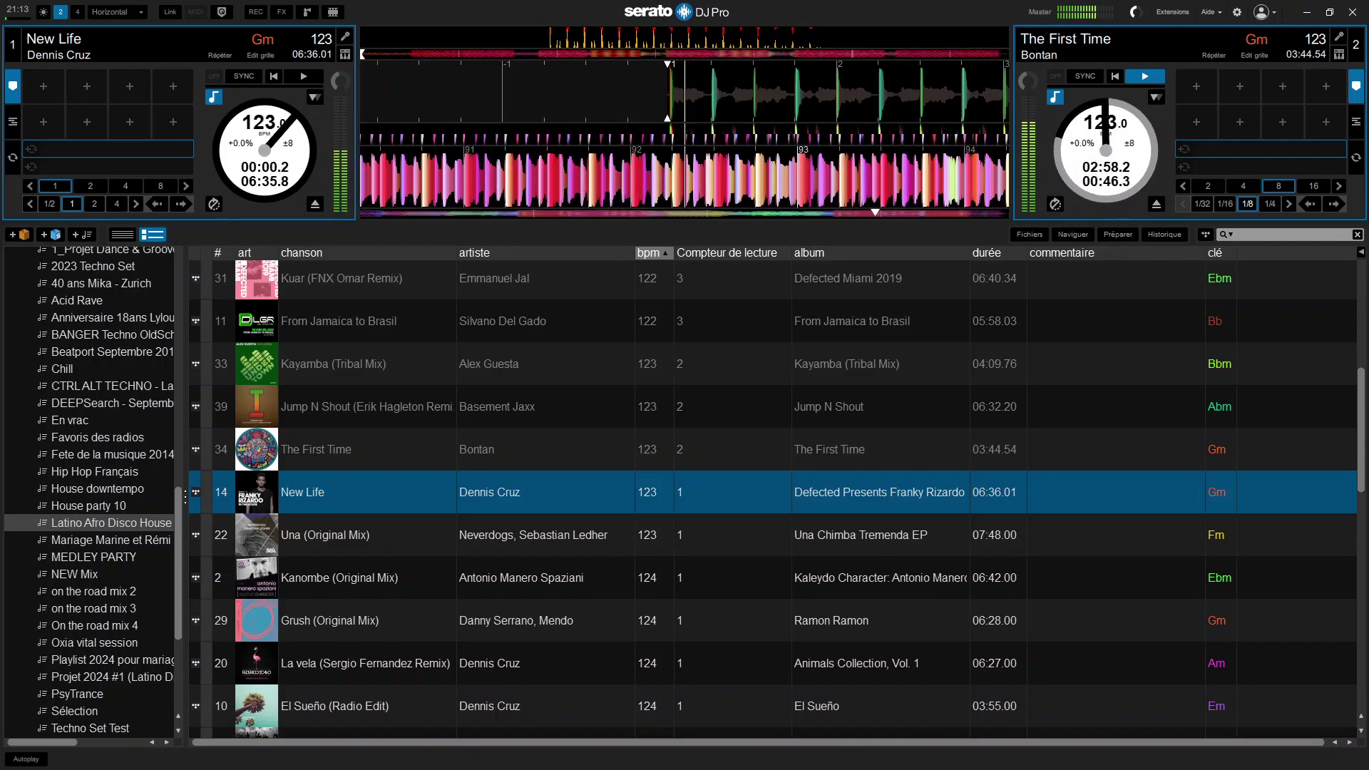
key(w)
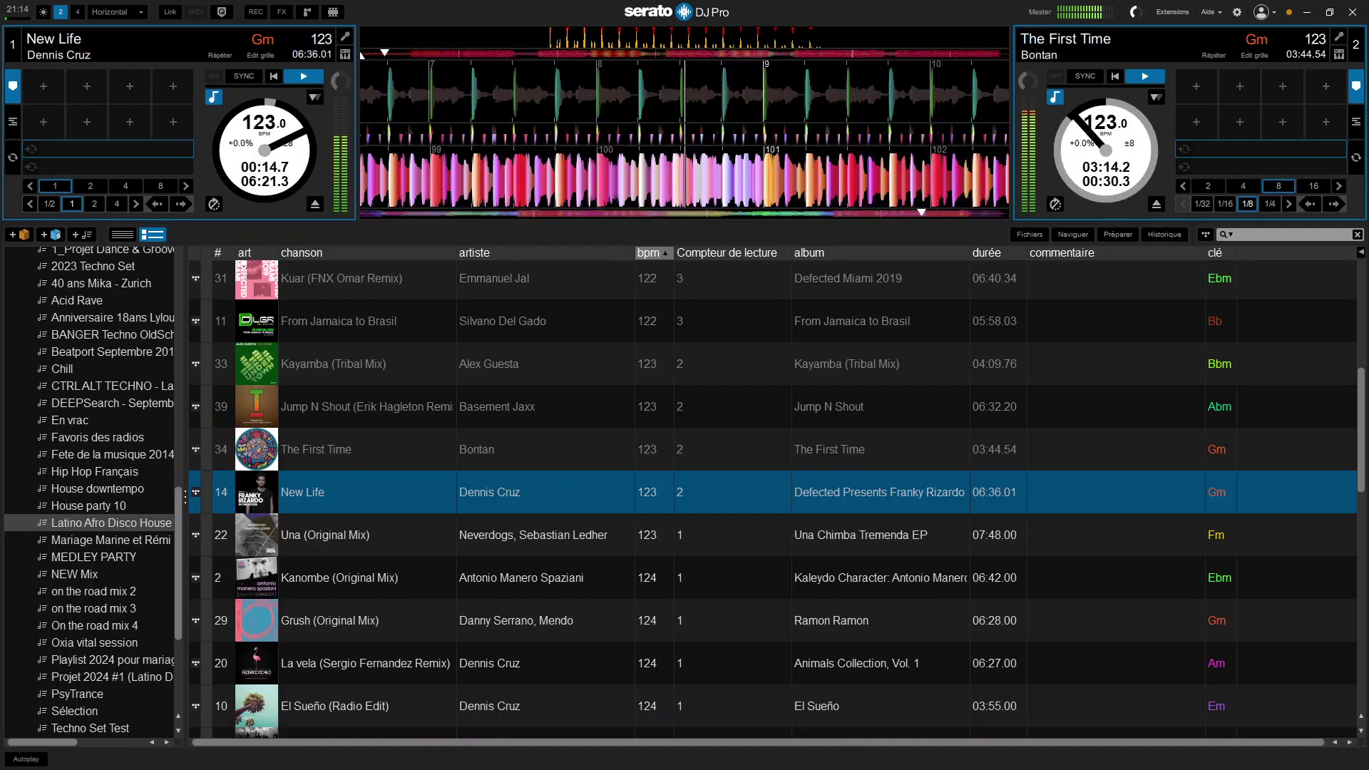
Step: Loop 16 beats near the end of The First Time on deck 2, and return the track to its beginning, stopped
key(alt+9)
key(alt+0)
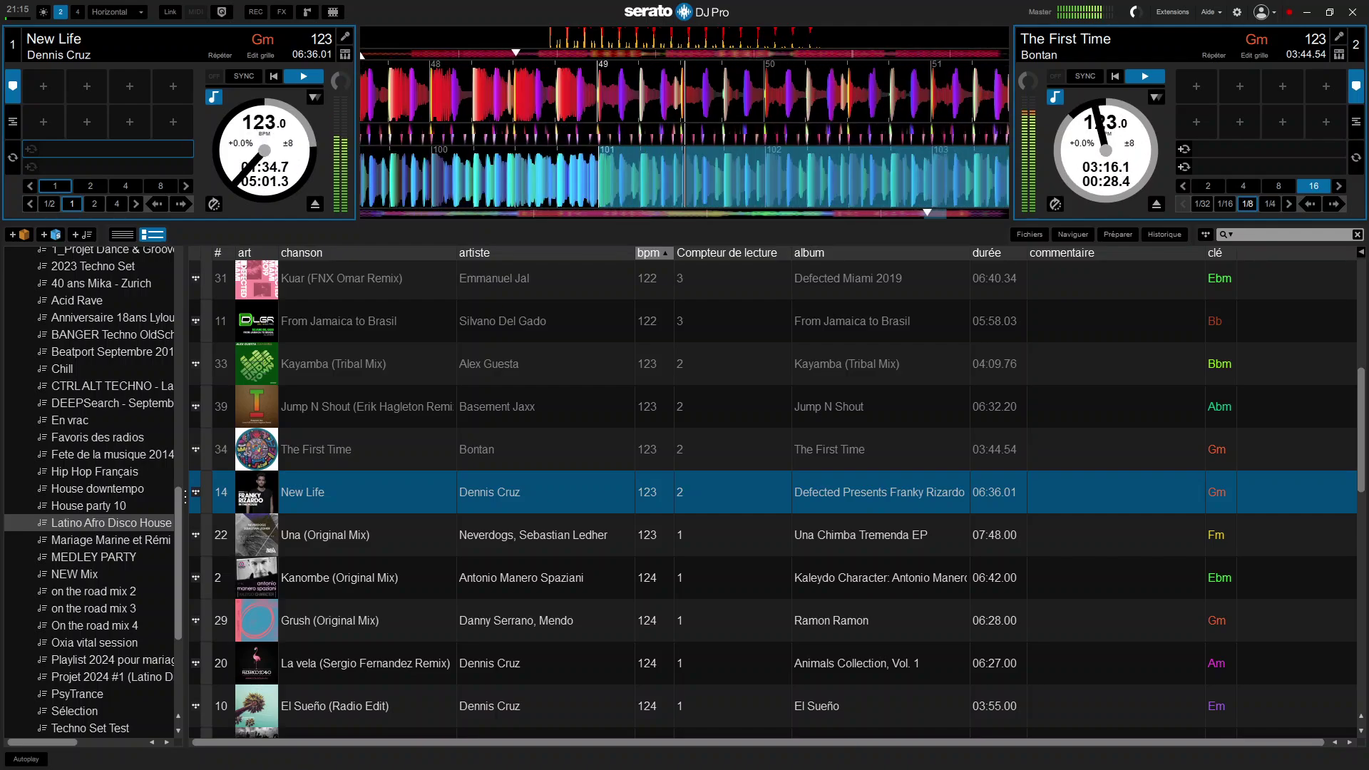
key(a)
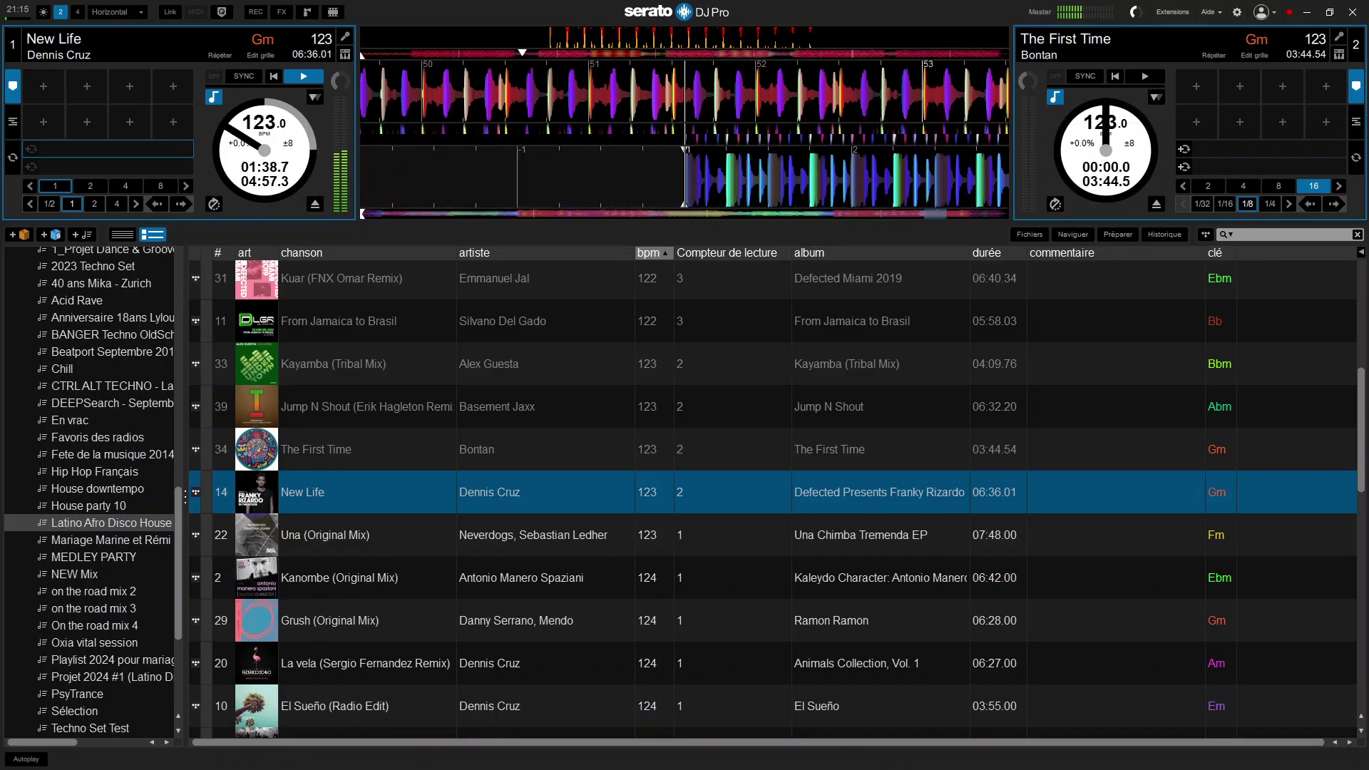
Step: Load Una (Original Mix) onto deck 2 as the next track
key(Down)
key(shift+Right)
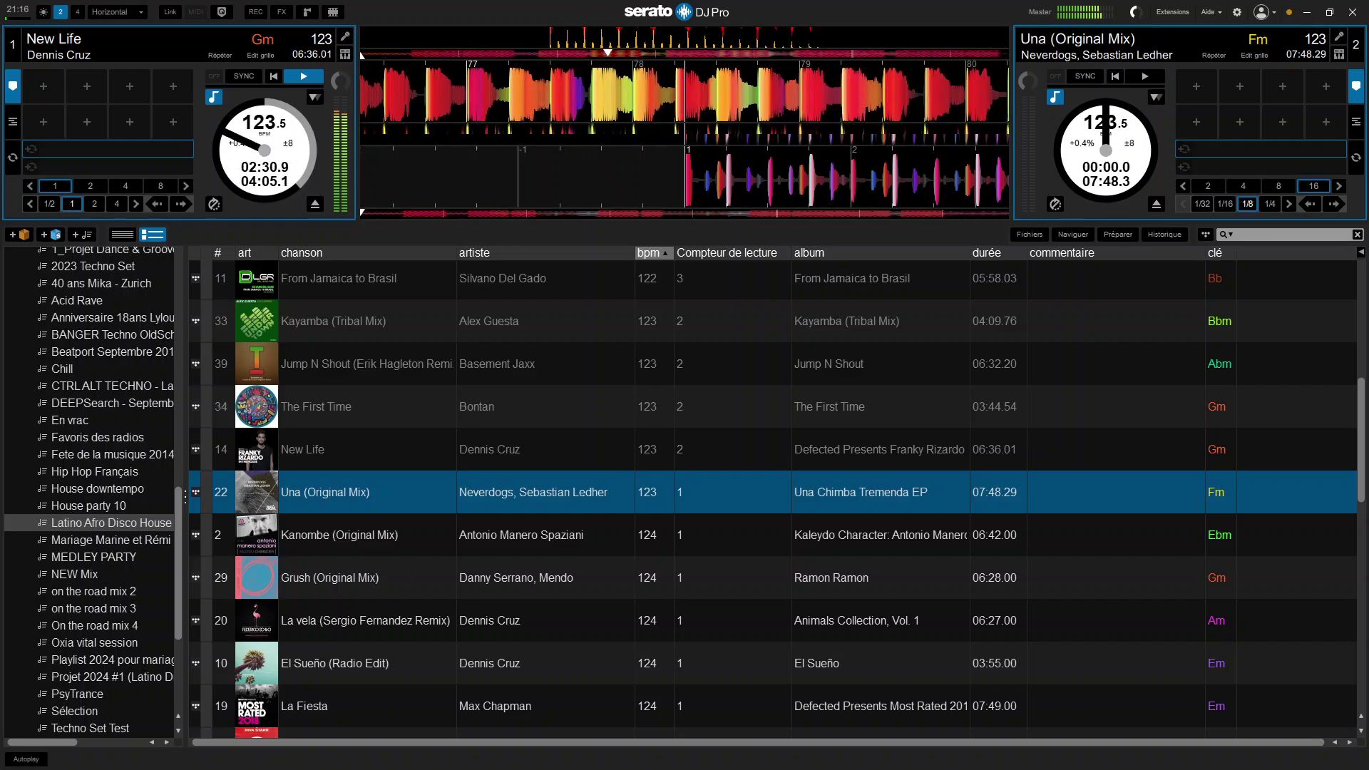
Step: Look through the playlist's played and remaining tracks, checking their BPM and key, and come back to Una (Original Mix)
key(Down)
key(Down)
key(Down)
key(Down)
key(Down)
key(Down)
key(Down)
key(Down)
key(Down)
key(Down)
key(Down)
key(Down)
key(Down)
key(Down)
key(Down)
key(Down)
key(Down)
key(Down)
key(Down)
key(Down)
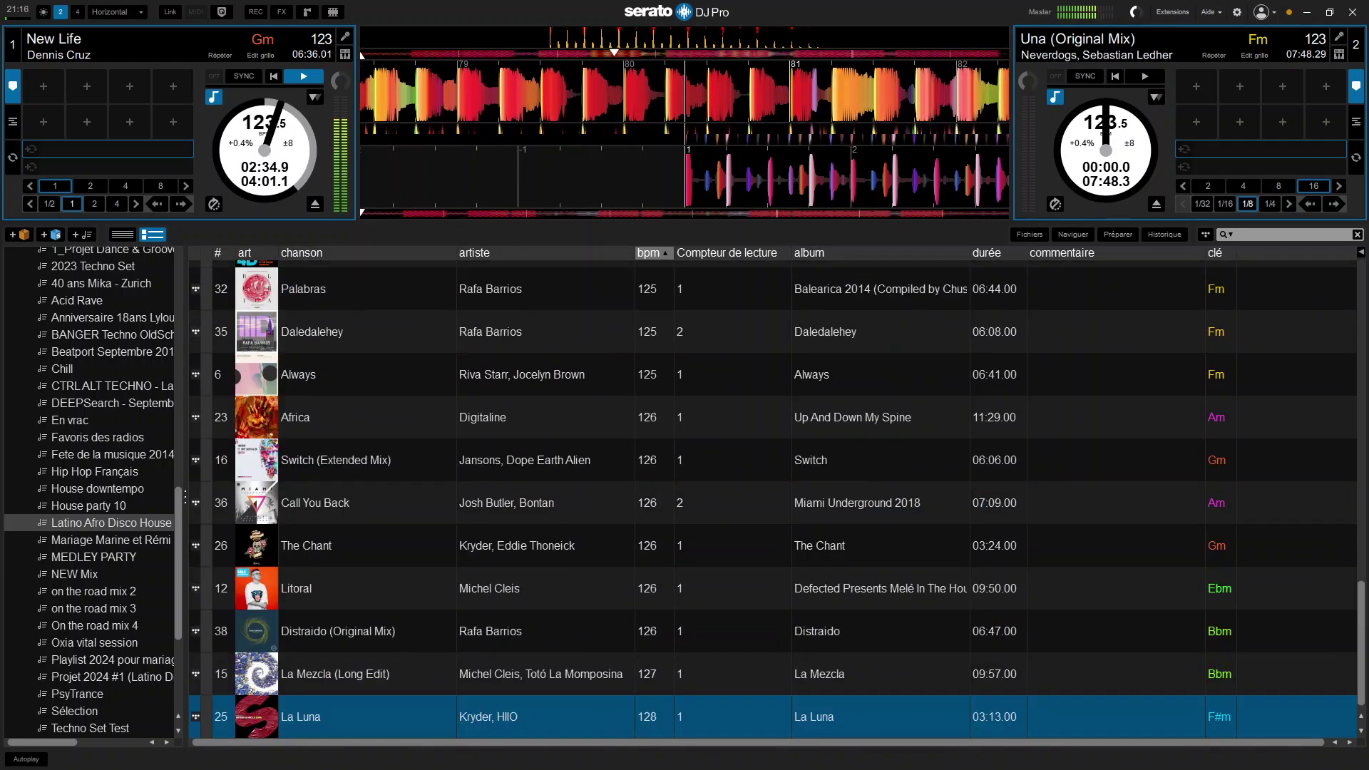
key(Up)
key(Up)
key(Up)
key(Up)
key(Up)
key(Up)
key(Up)
key(Up)
key(Up)
key(Up)
key(Up)
key(Up)
key(Up)
key(Up)
key(Up)
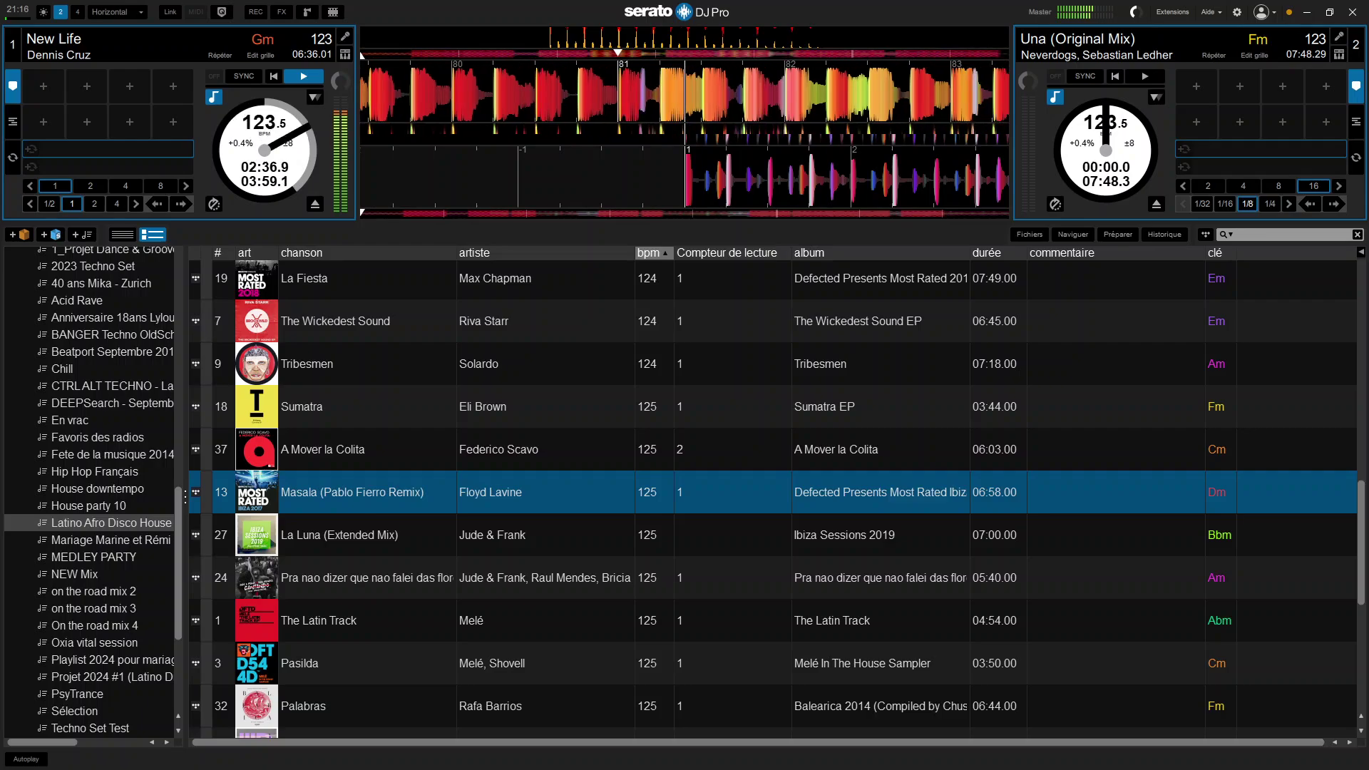
key(Up)
key(Up)
key(Up)
key(Up)
key(Up)
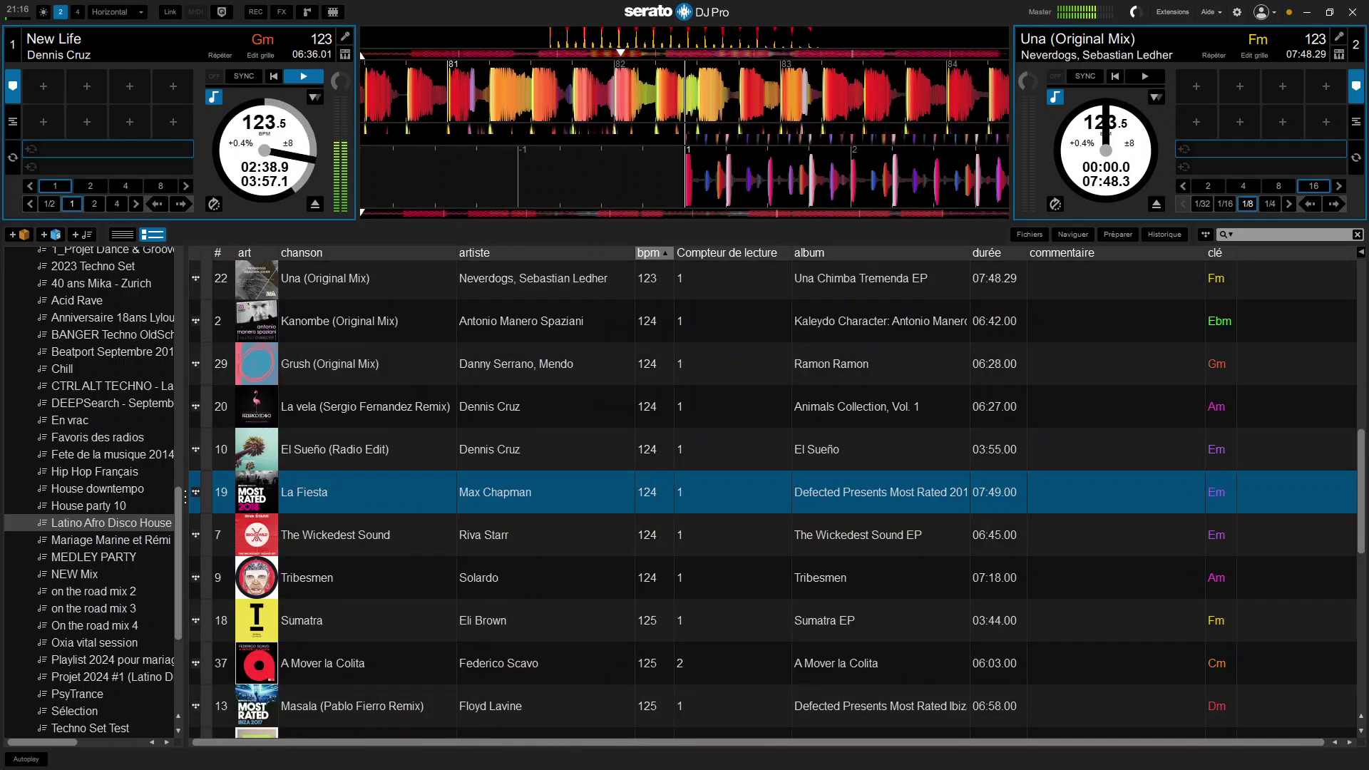
key(Up)
key(Up)
key(Up)
key(Up)
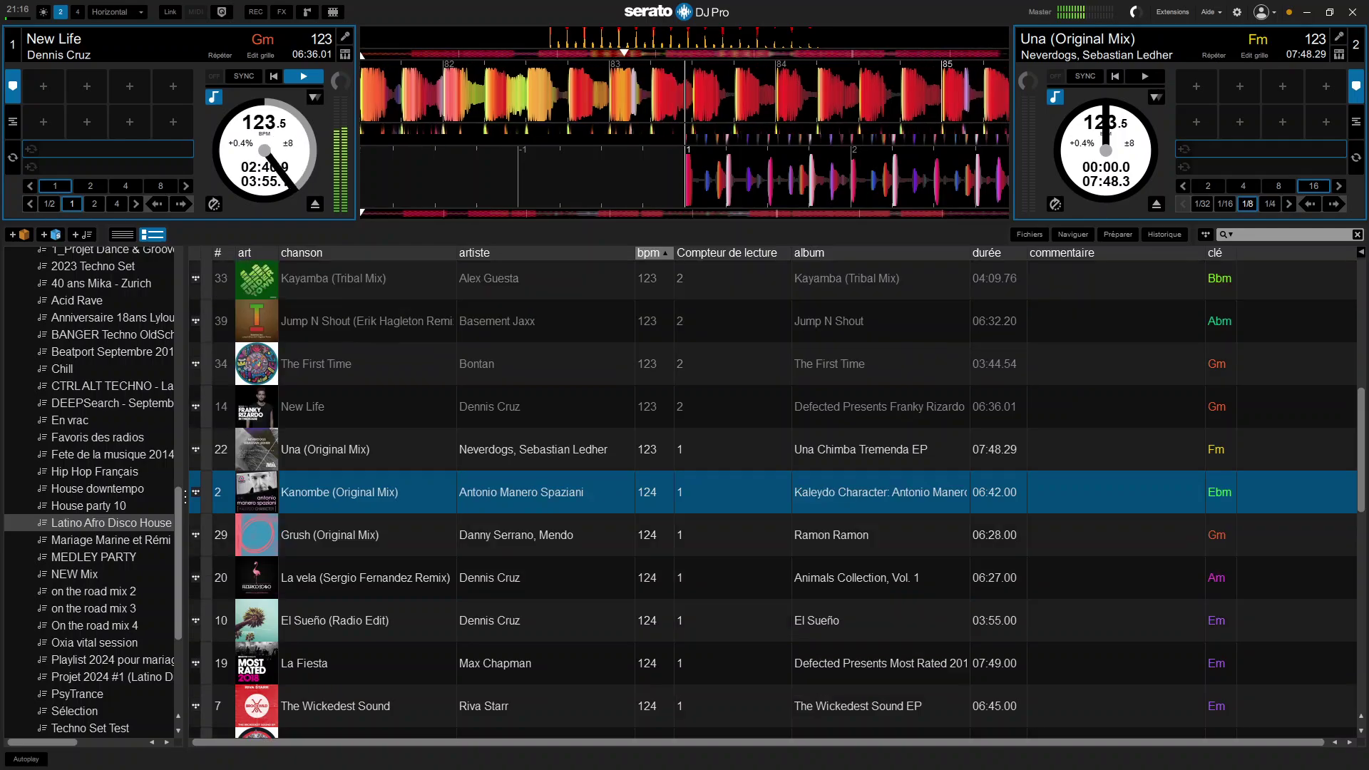
key(Up)
key(Up)
key(Up)
key(Up)
key(Up)
key(Up)
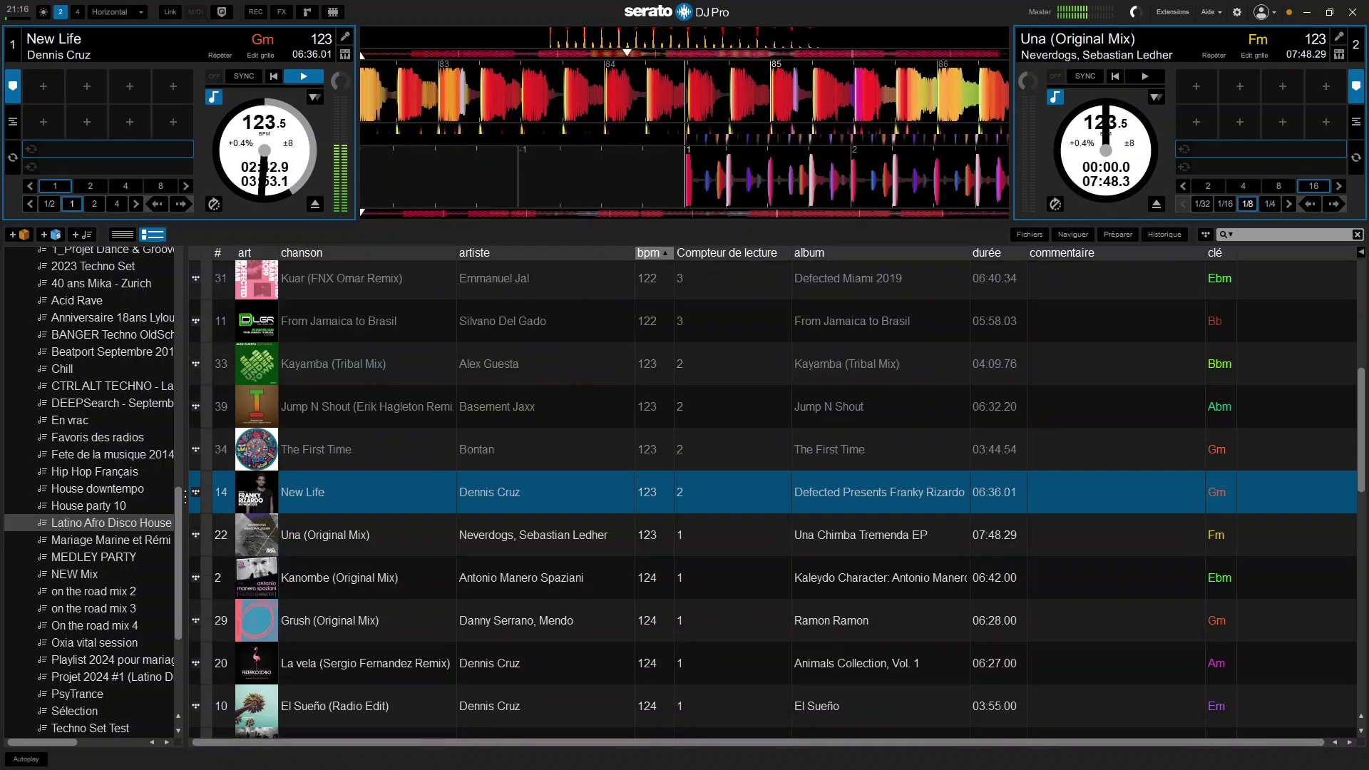
key(Up)
key(Up)
key(Up)
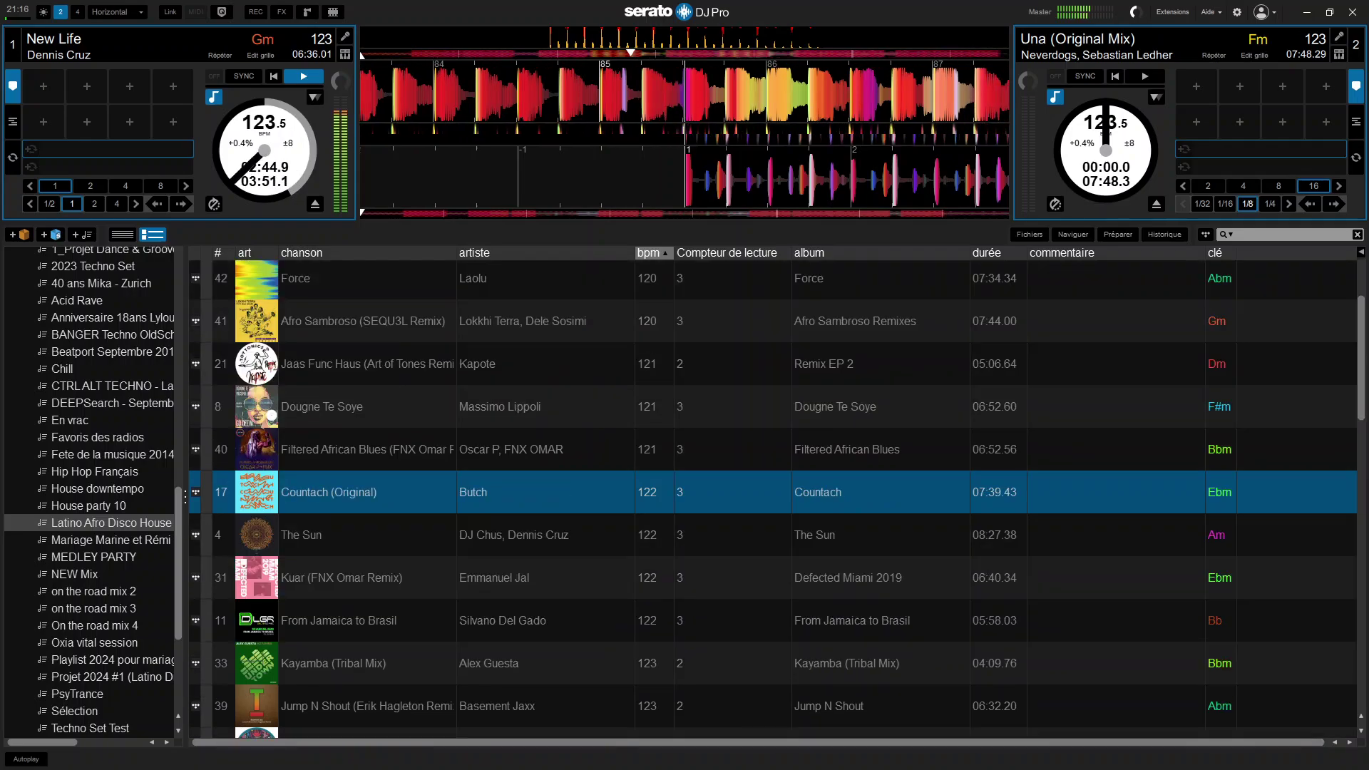
key(Up)
key(Up)
key(Up)
key(Up)
key(Up)
key(Down)
key(Down)
key(Down)
key(Down)
key(Down)
key(Down)
key(Down)
key(Down)
key(Down)
key(Down)
key(Down)
key(Down)
key(Down)
key(Down)
key(Down)
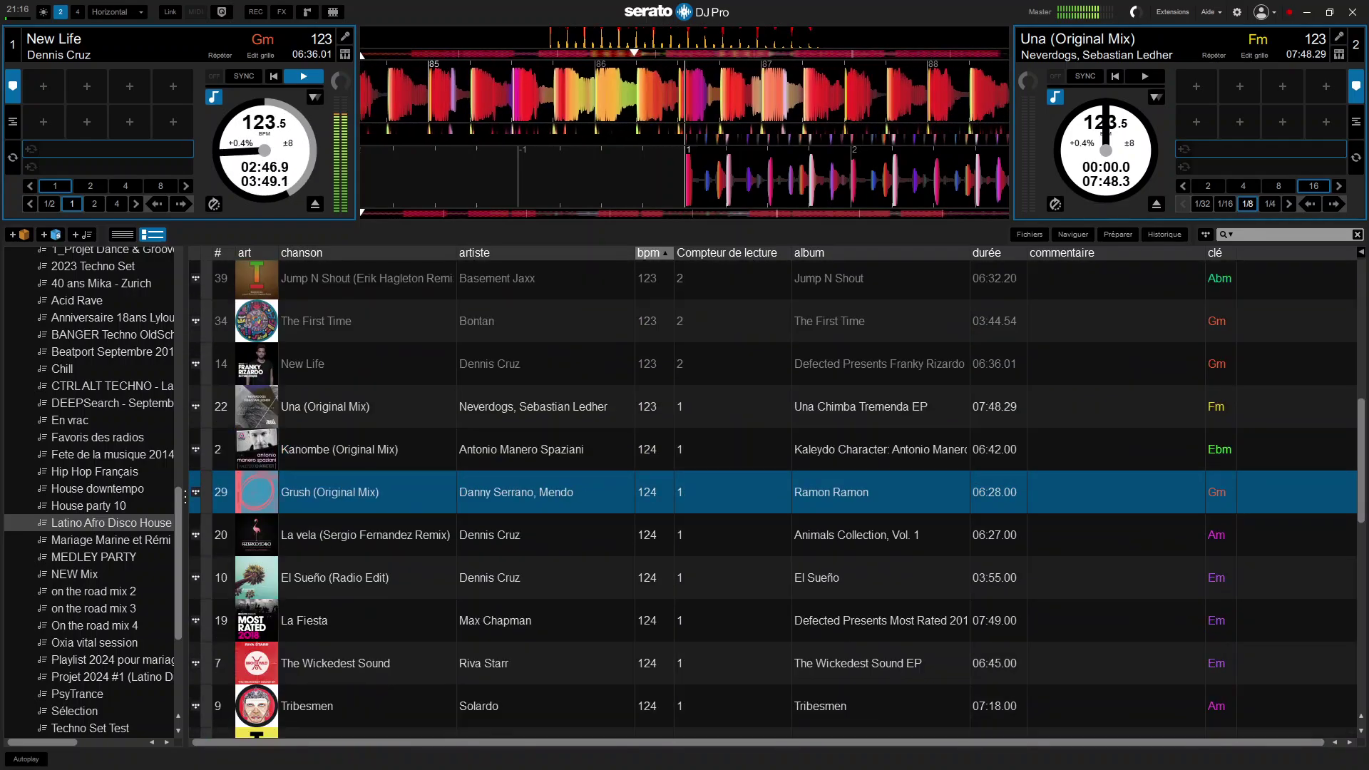
key(Down)
key(Down)
key(Down)
key(Down)
key(Down)
key(Down)
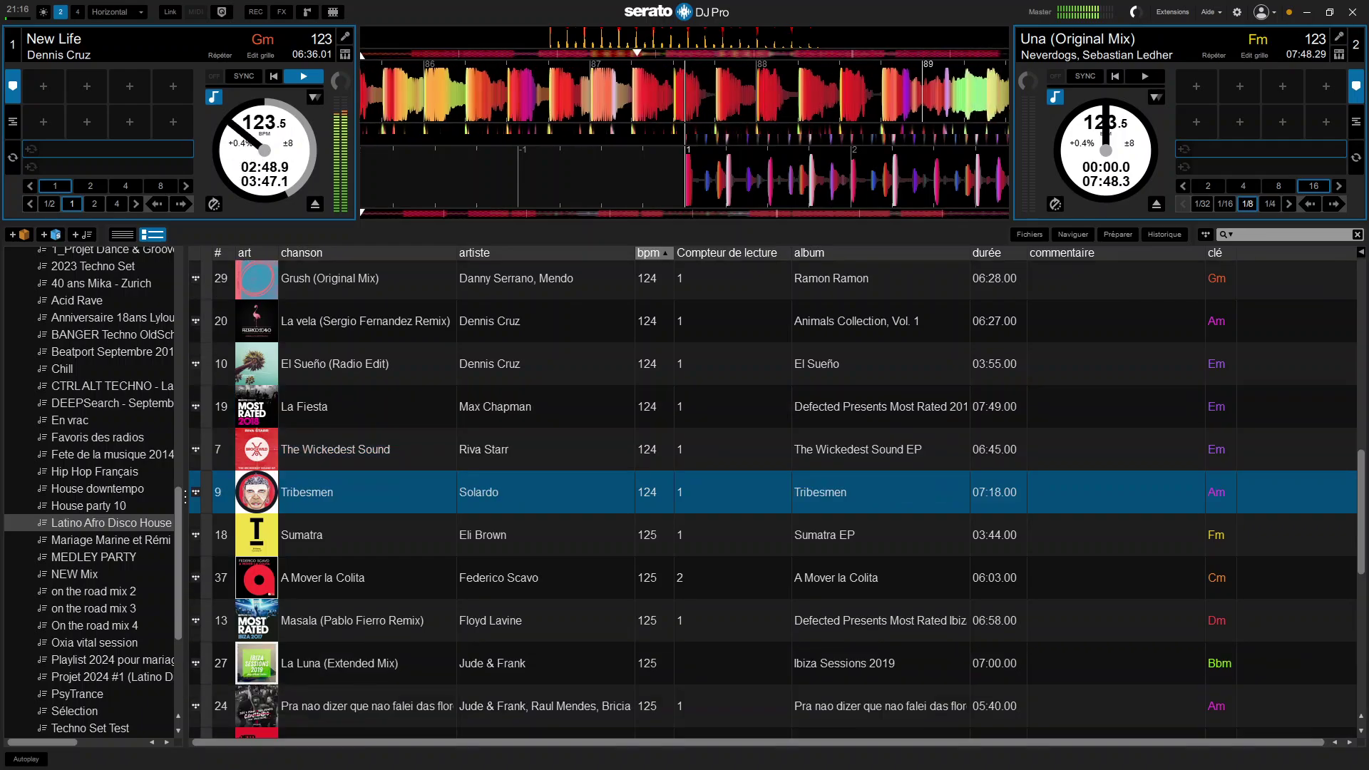
key(Down)
key(Down)
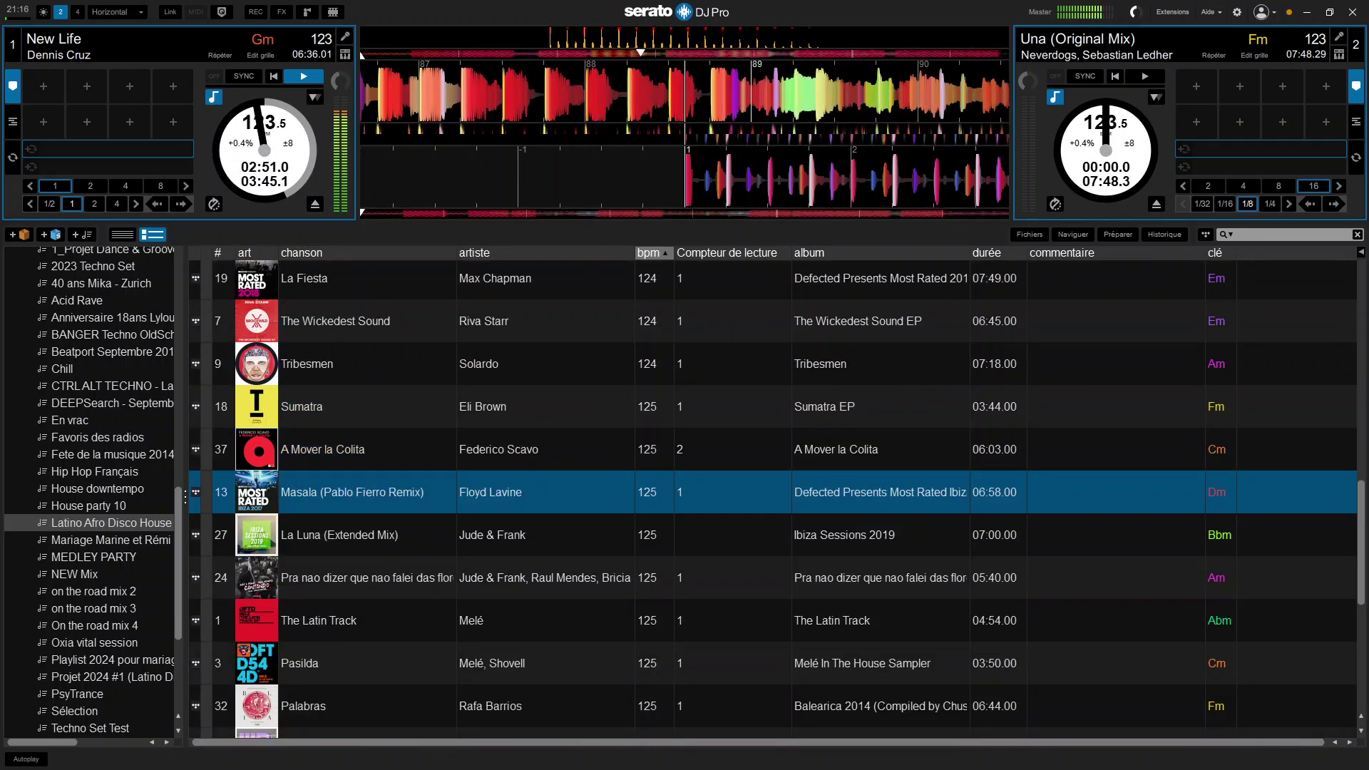
key(Up)
key(Up)
key(Up)
key(Up)
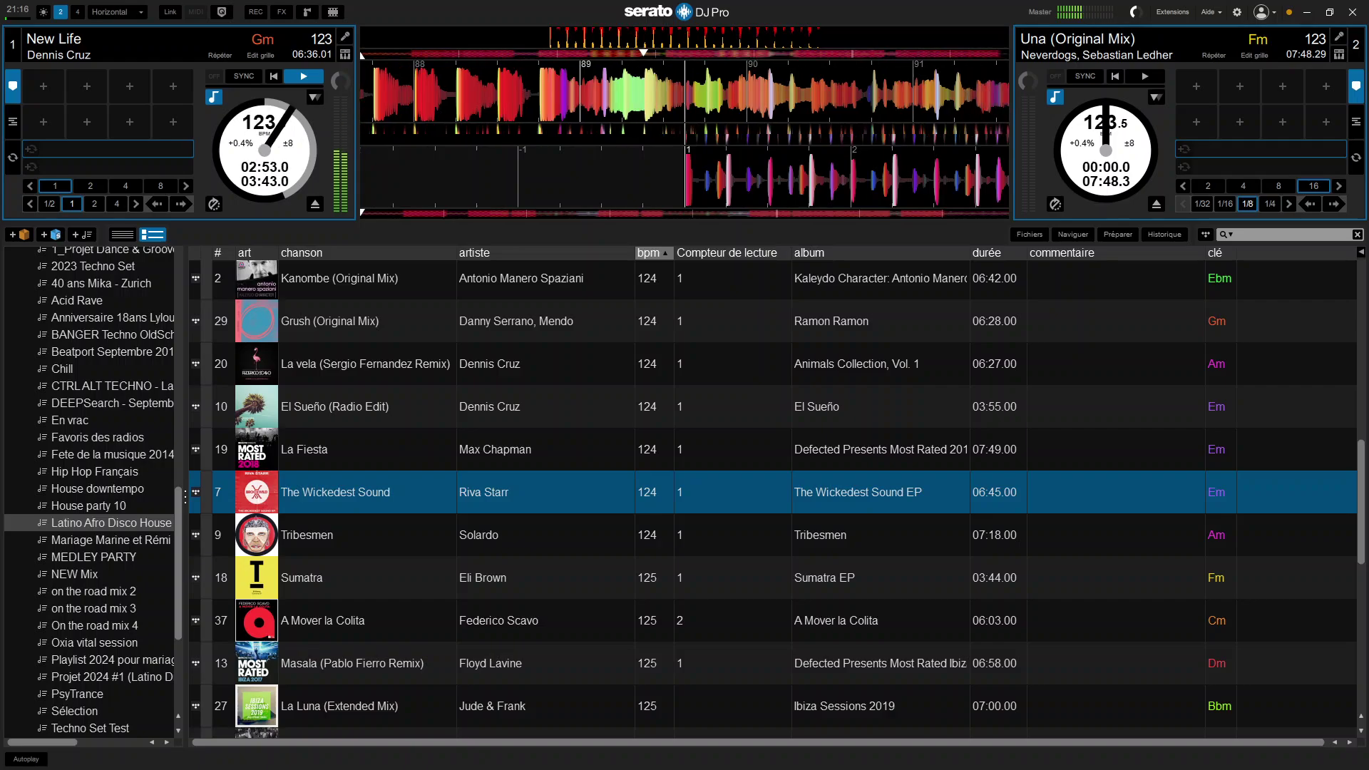
key(Up)
key(Up)
key(Up)
key(Up)
key(Up)
key(Up)
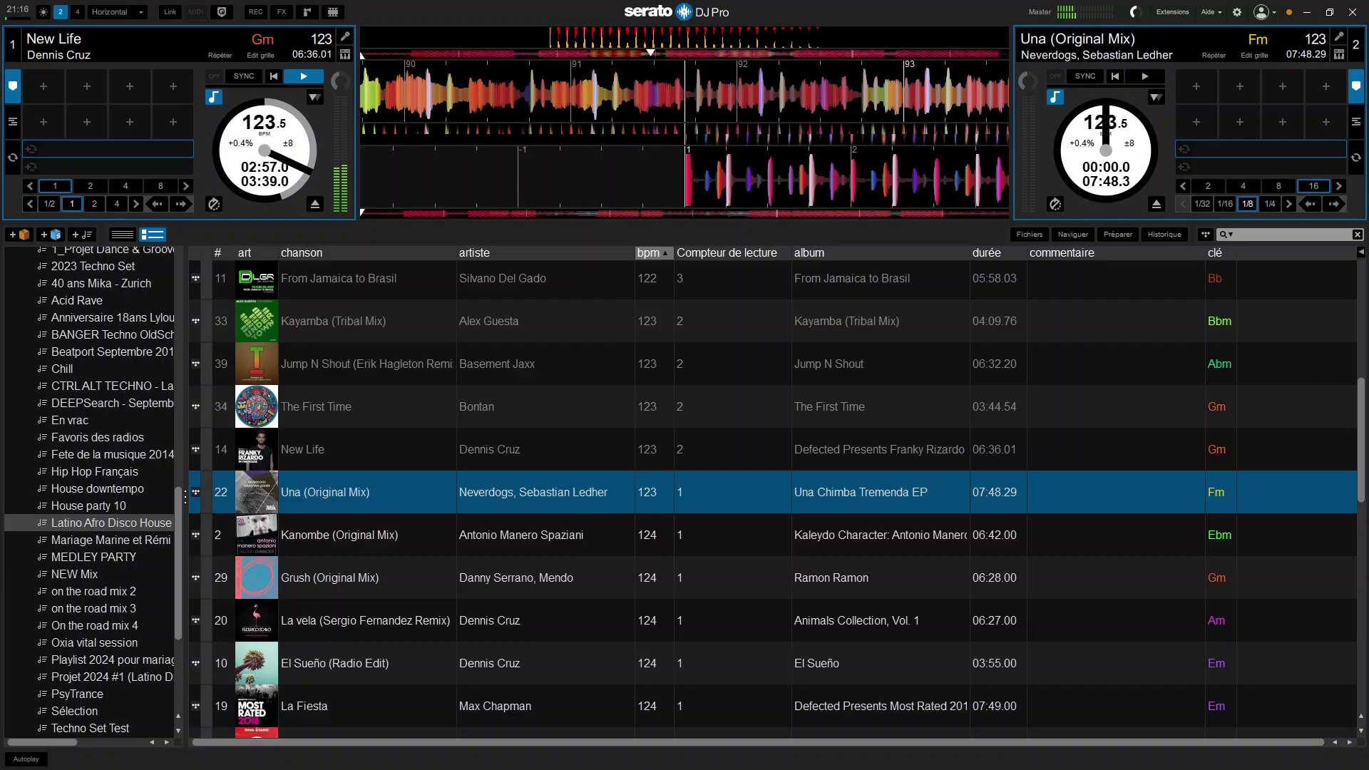
Step: Start Una (Original Mix) on deck 2 in the mix, and stop New Life on deck 1 near its end
key(Down)
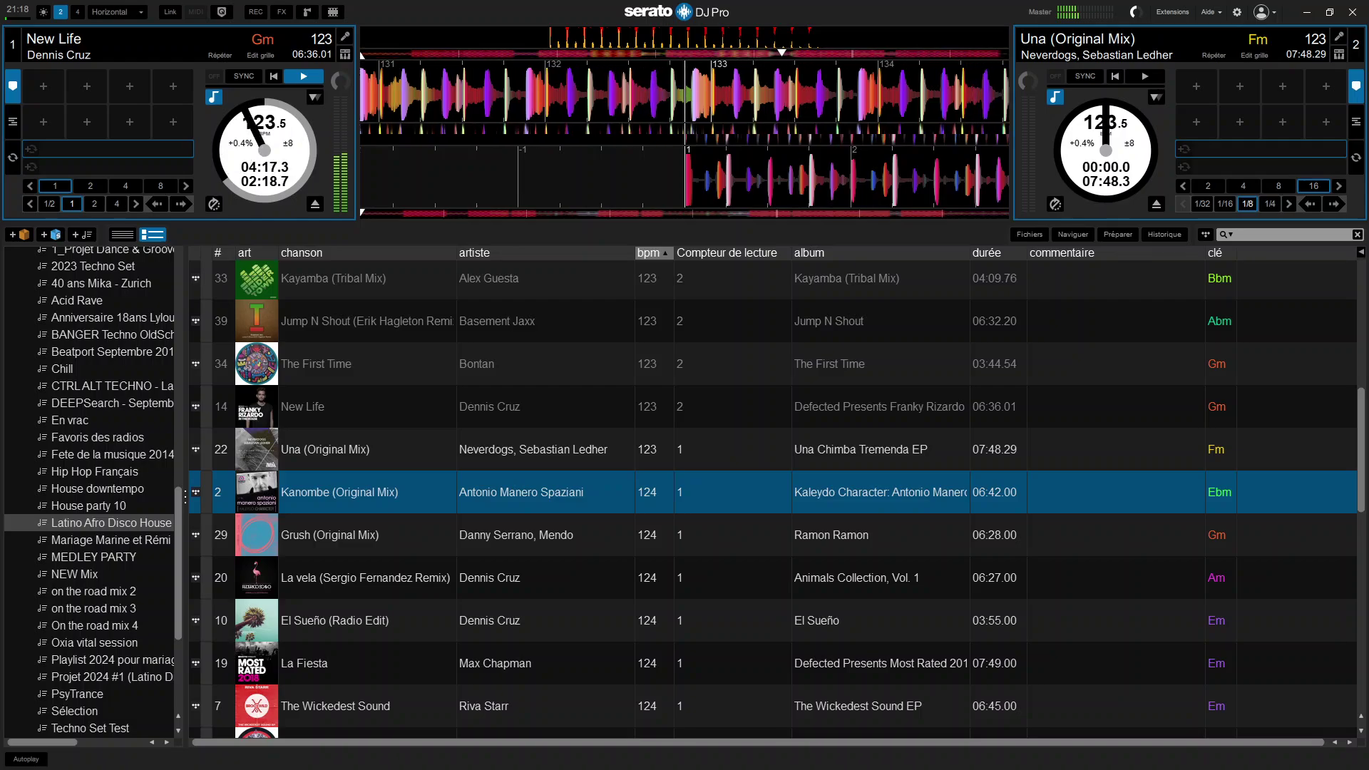
key(s)
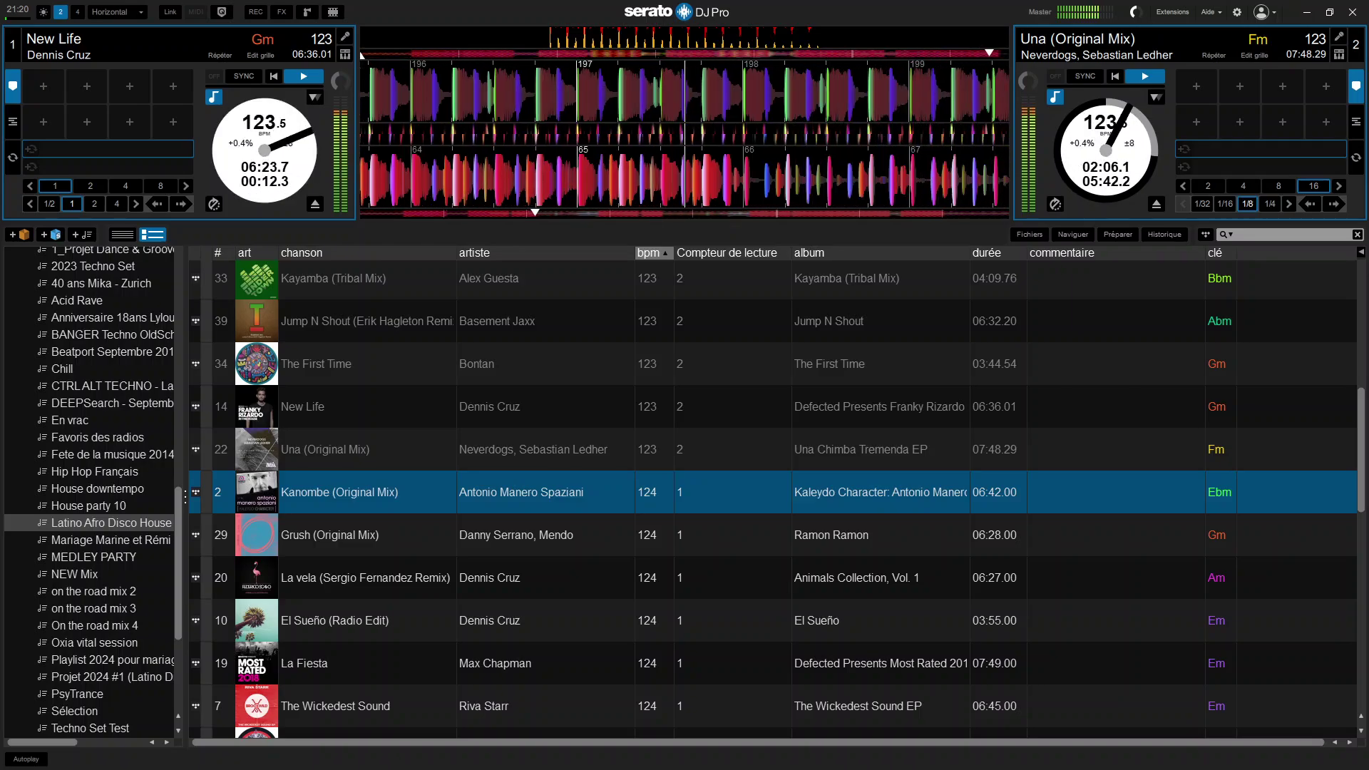
key(w)
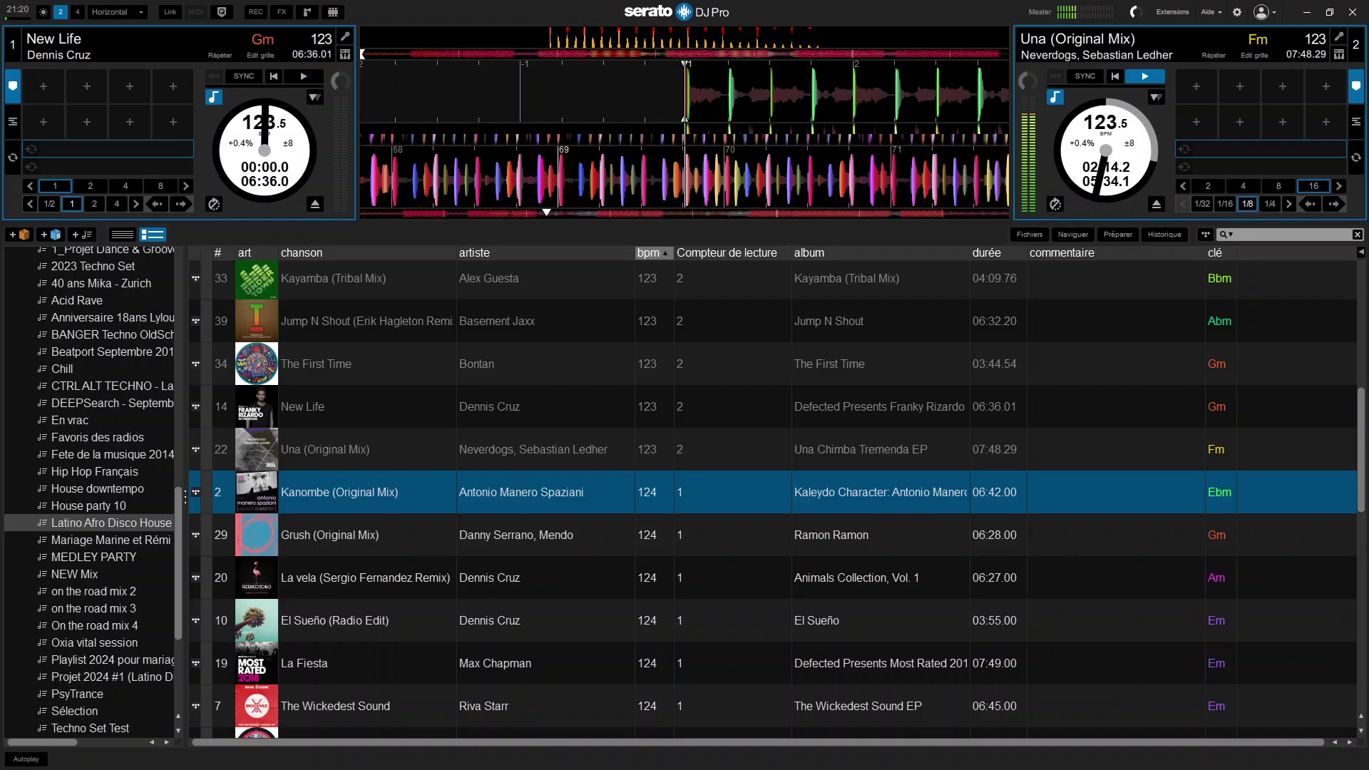
Step: Load Grush (Original Mix) onto deck 1, check the recording in OBS Studio, and start the track from its beginning in the mix
key(Down)
key(shift+Left)
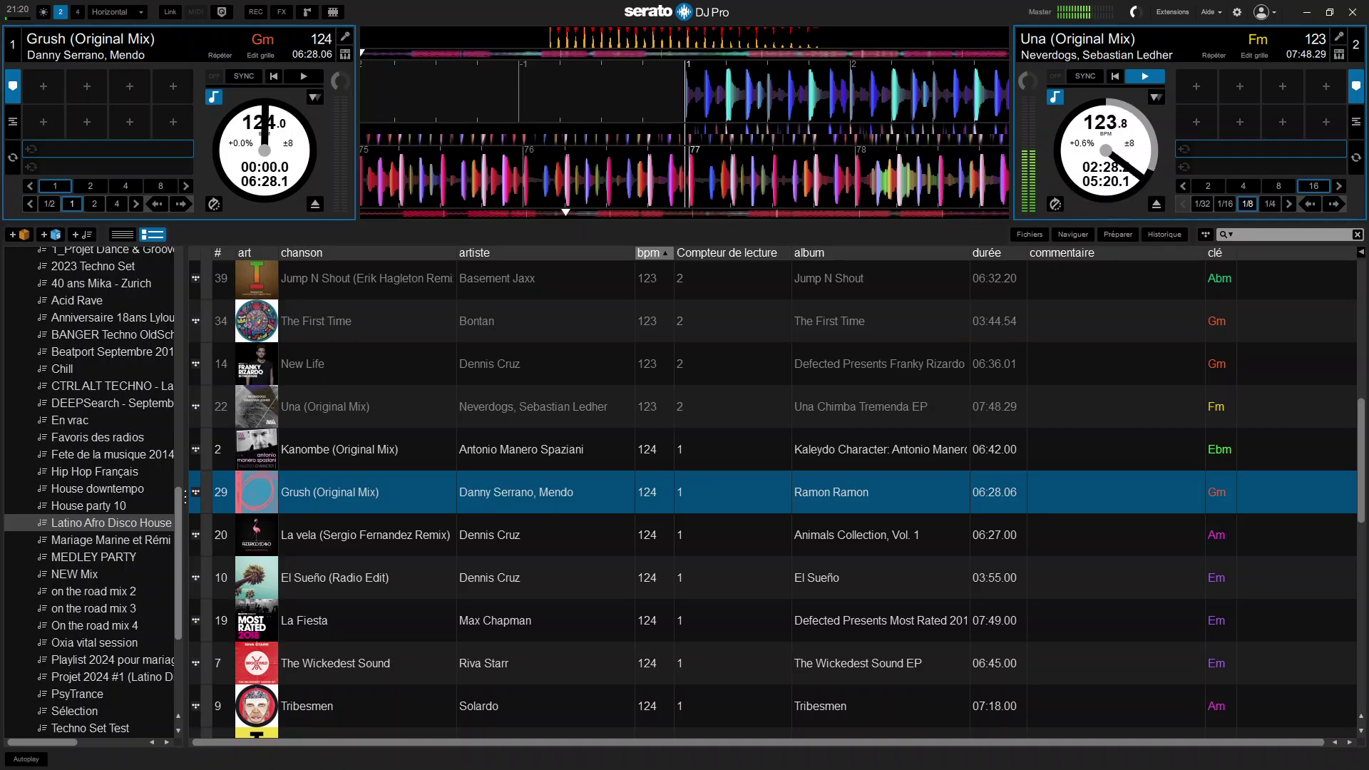
key(alt+Tab)
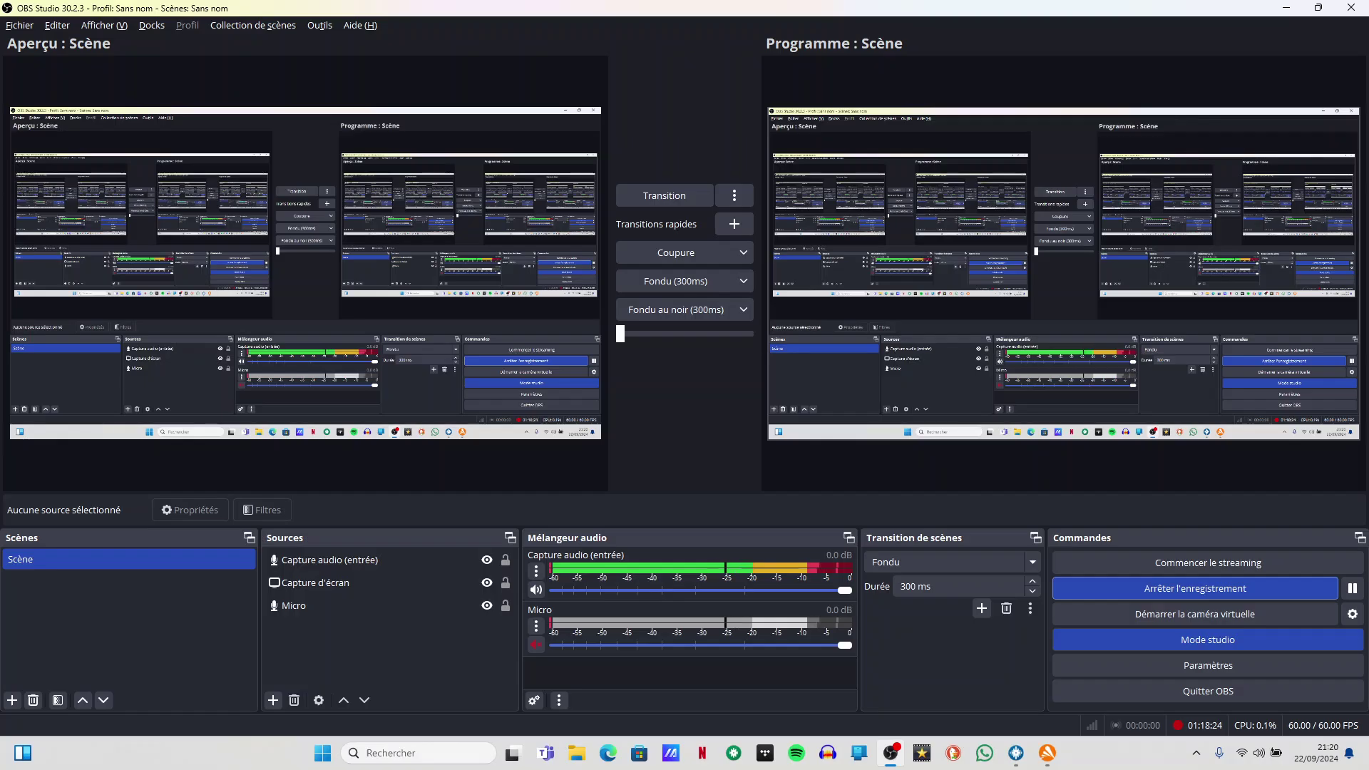
key(alt+Tab)
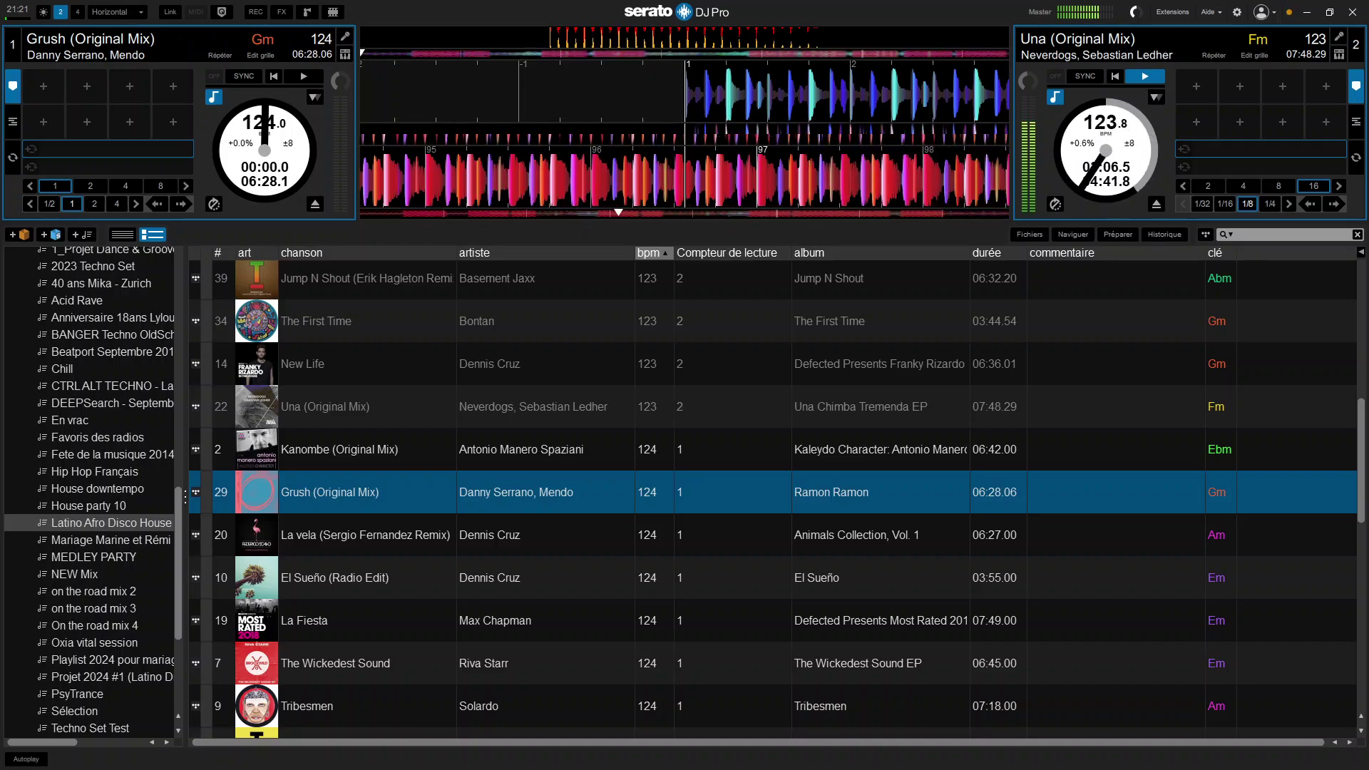
key(w)
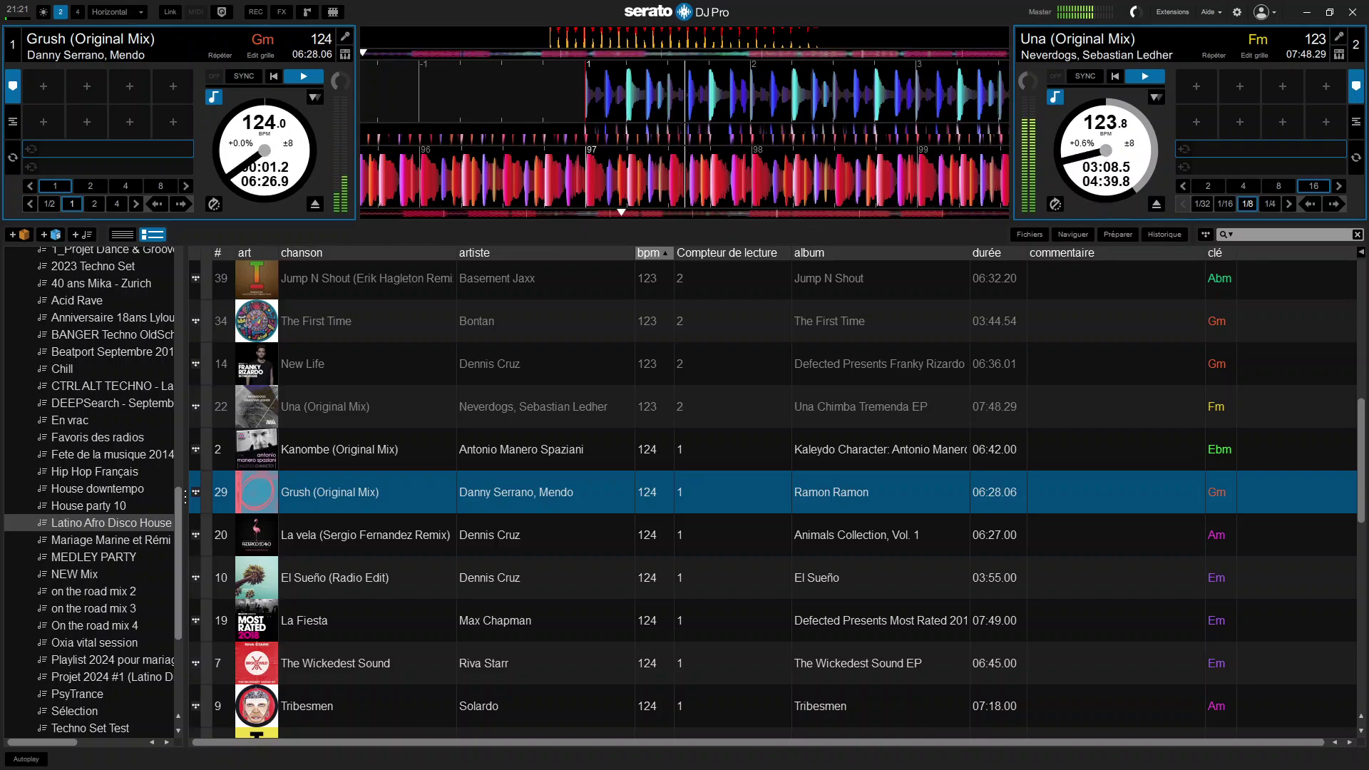
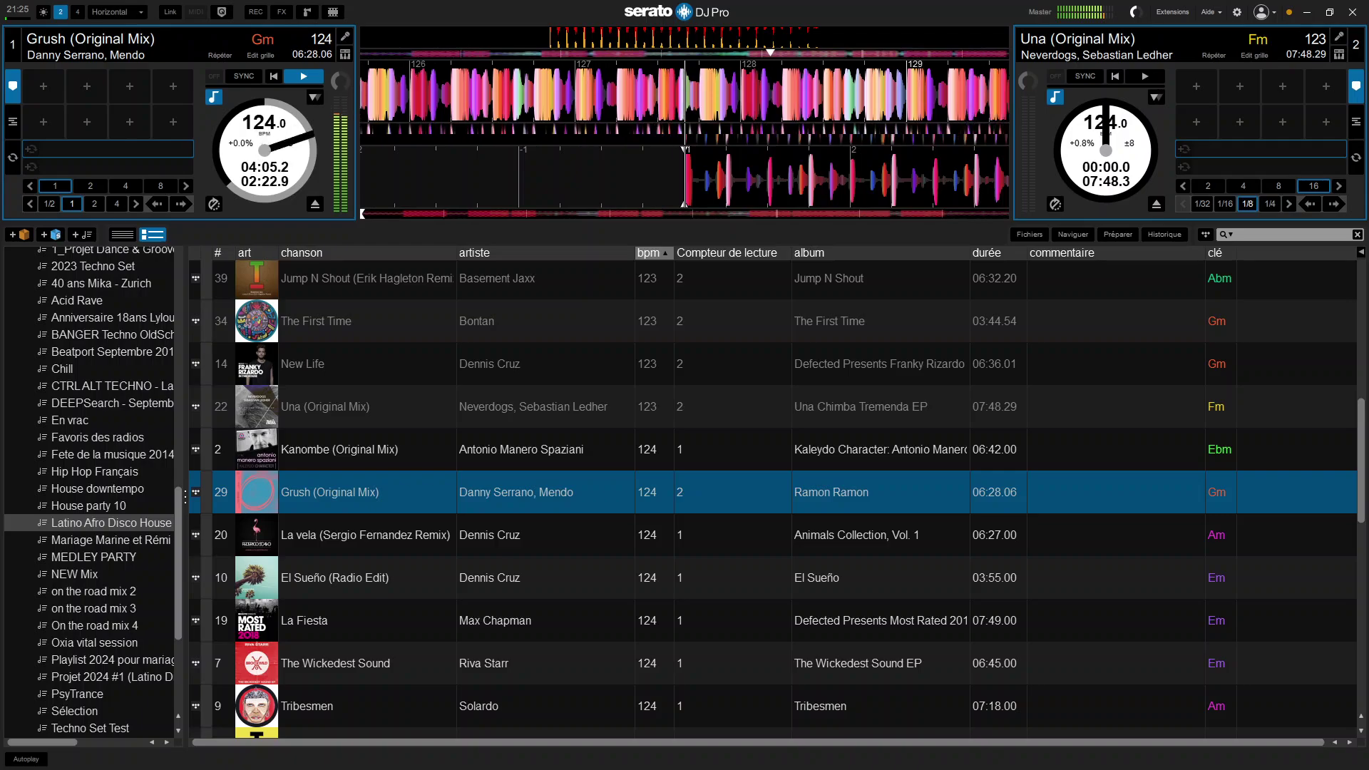
Step: Load La vela (Sergio Fernandez Remix) onto deck 2, and start it from its beginning in the mix
key(Down)
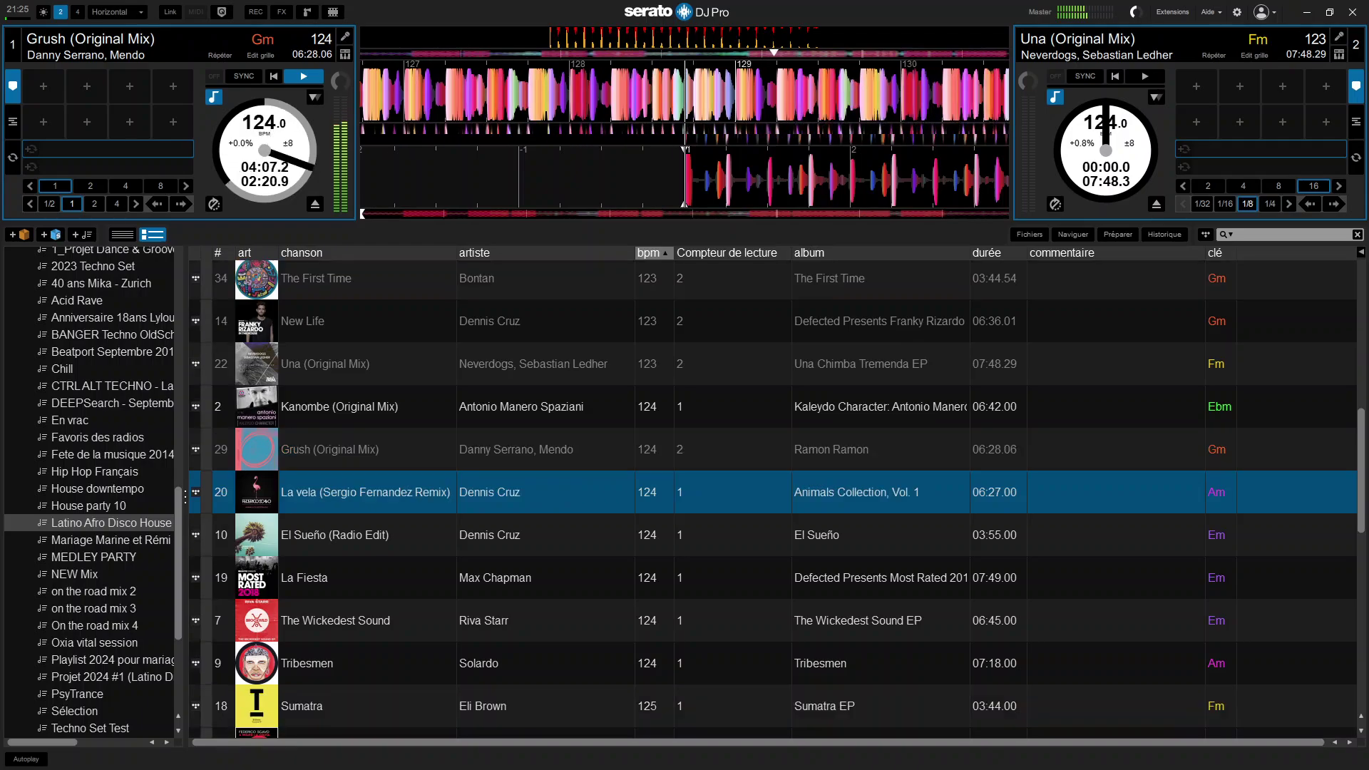
key(shift+Right)
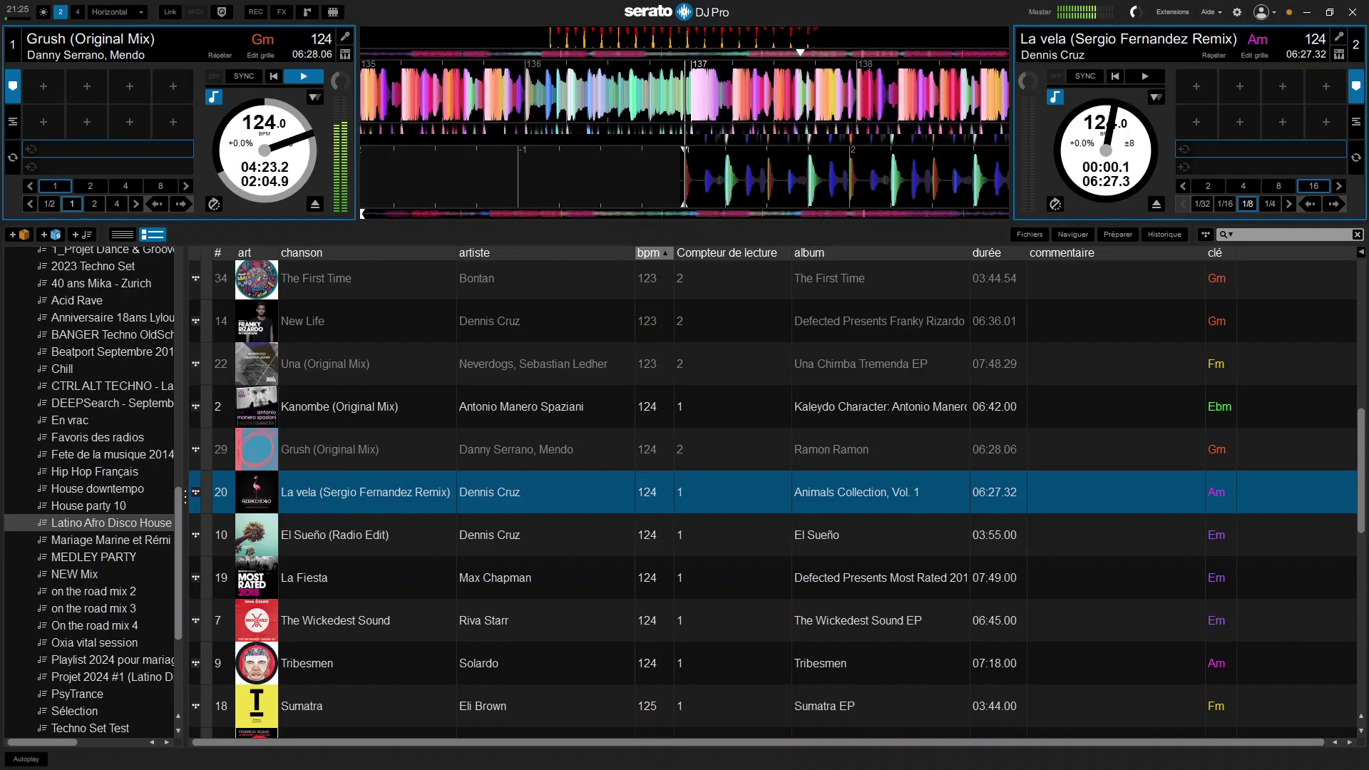
key(s)
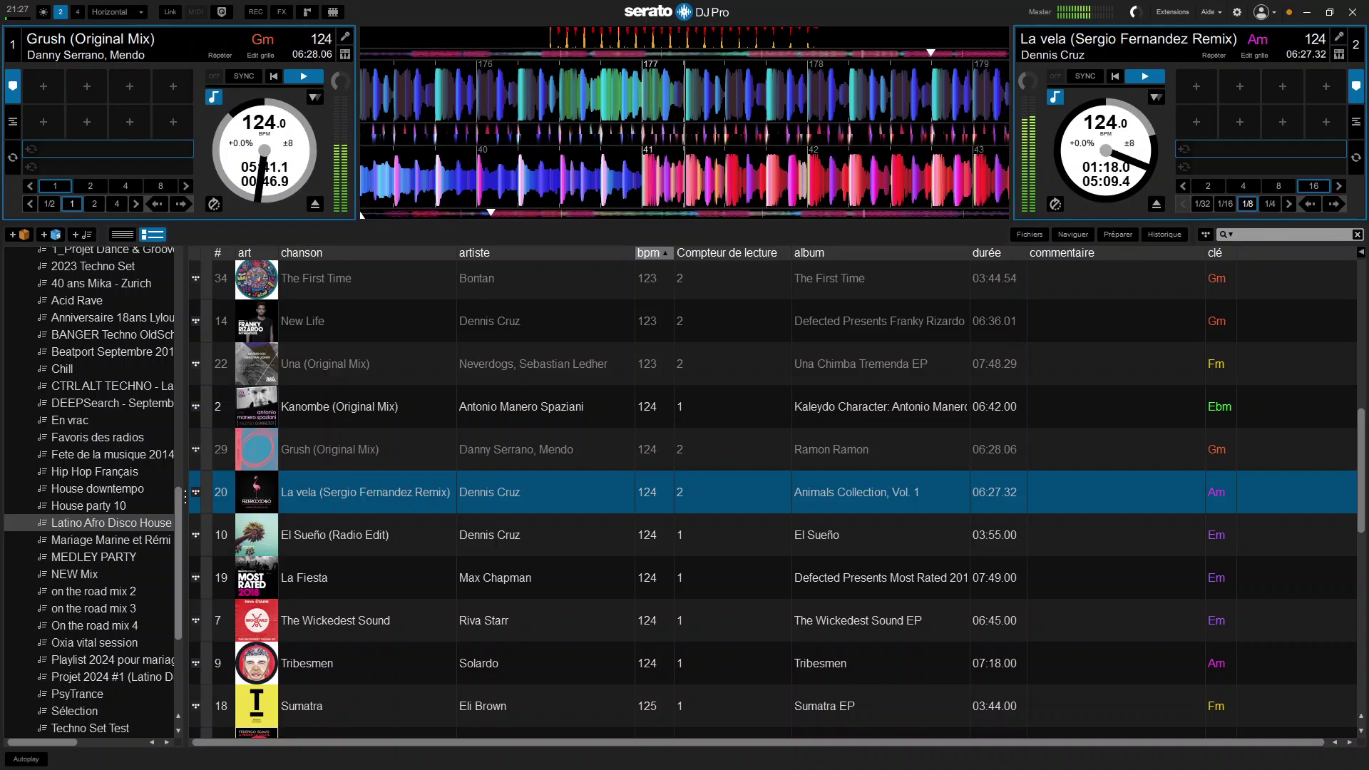
Step: Replace Grush (Original Mix) on deck 1 with El Sueño (Radio Edit), and check the recording in OBS Studio
key(q)
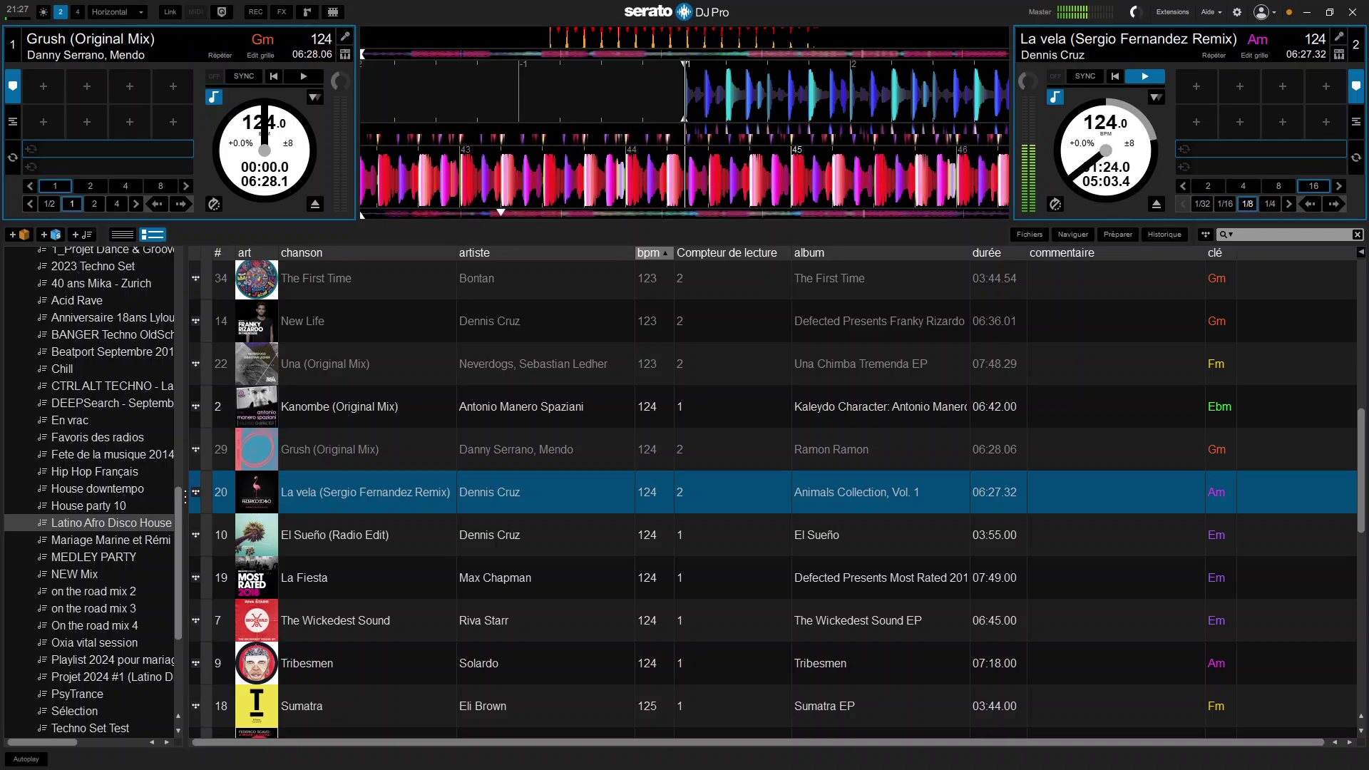
key(Down)
key(shift+Left)
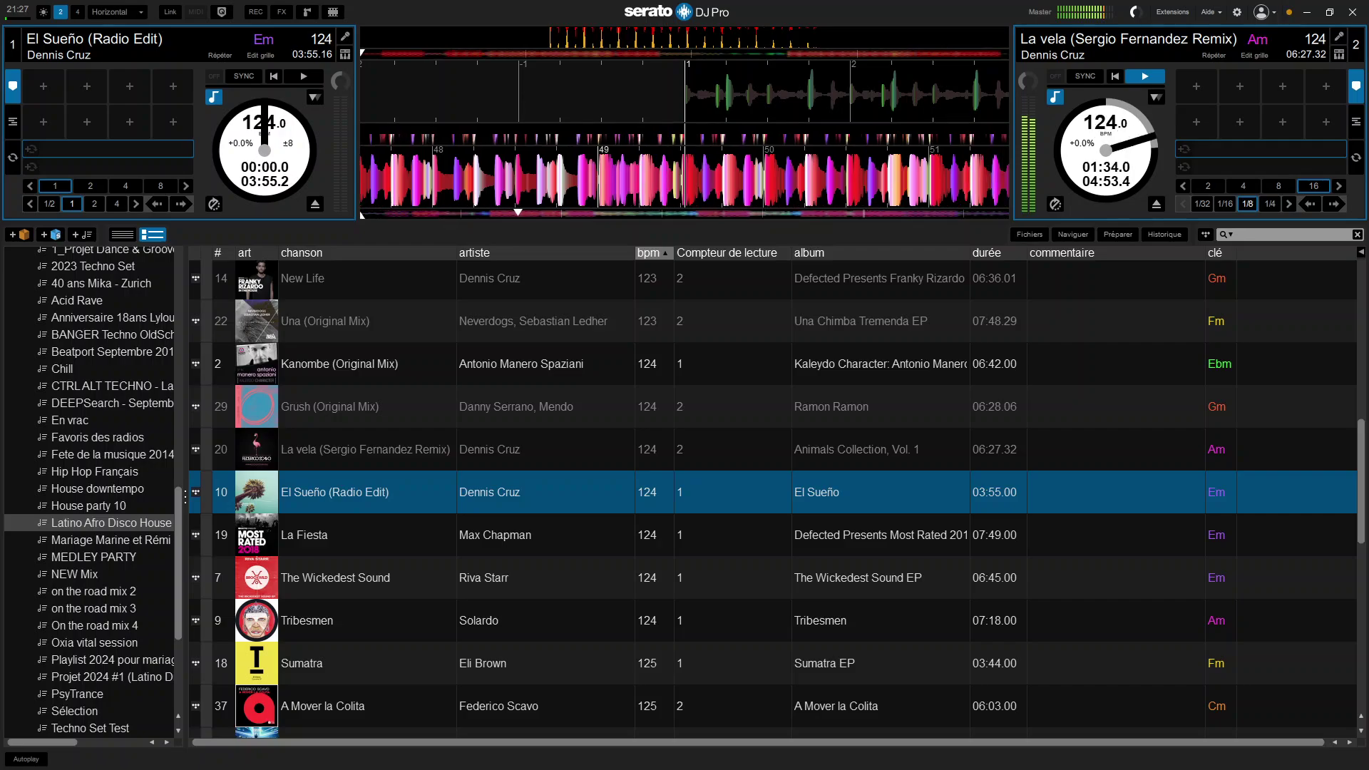
key(alt+Tab)
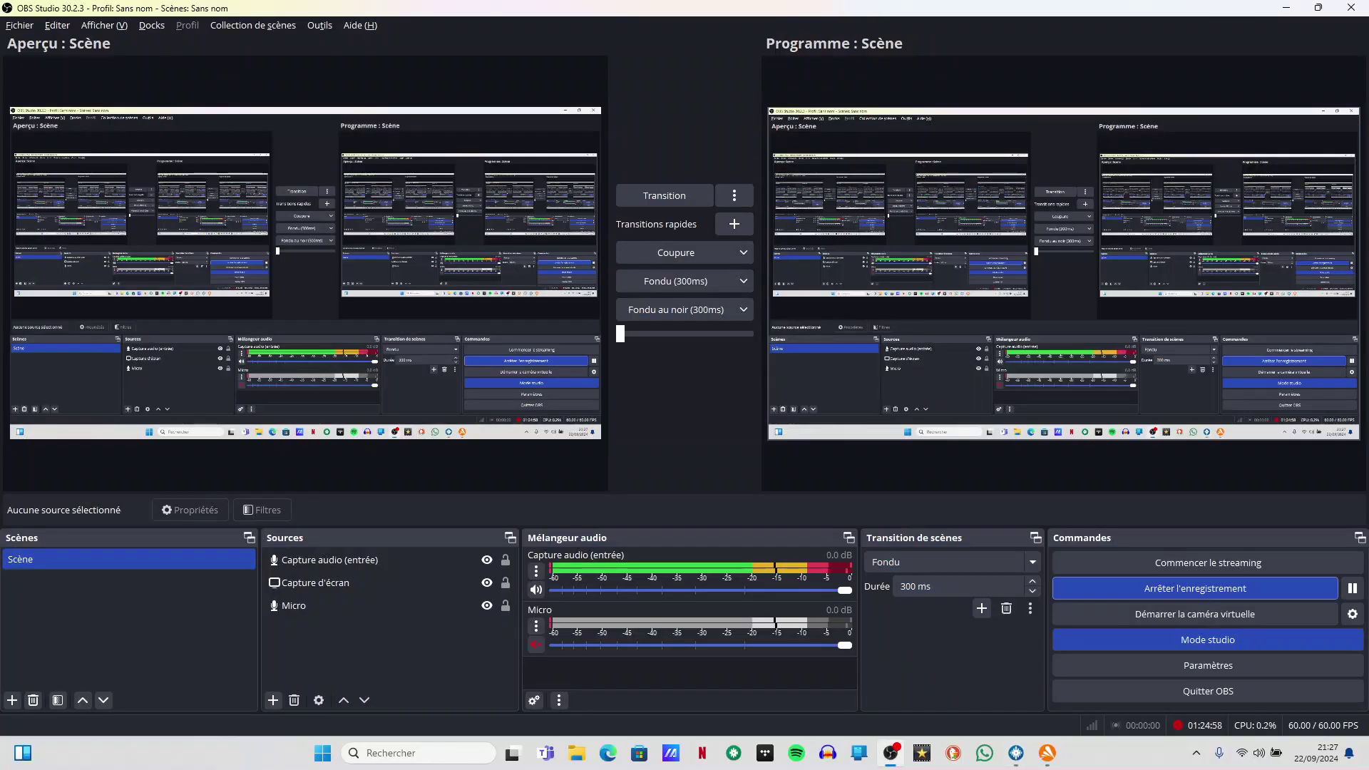
key(alt+Tab)
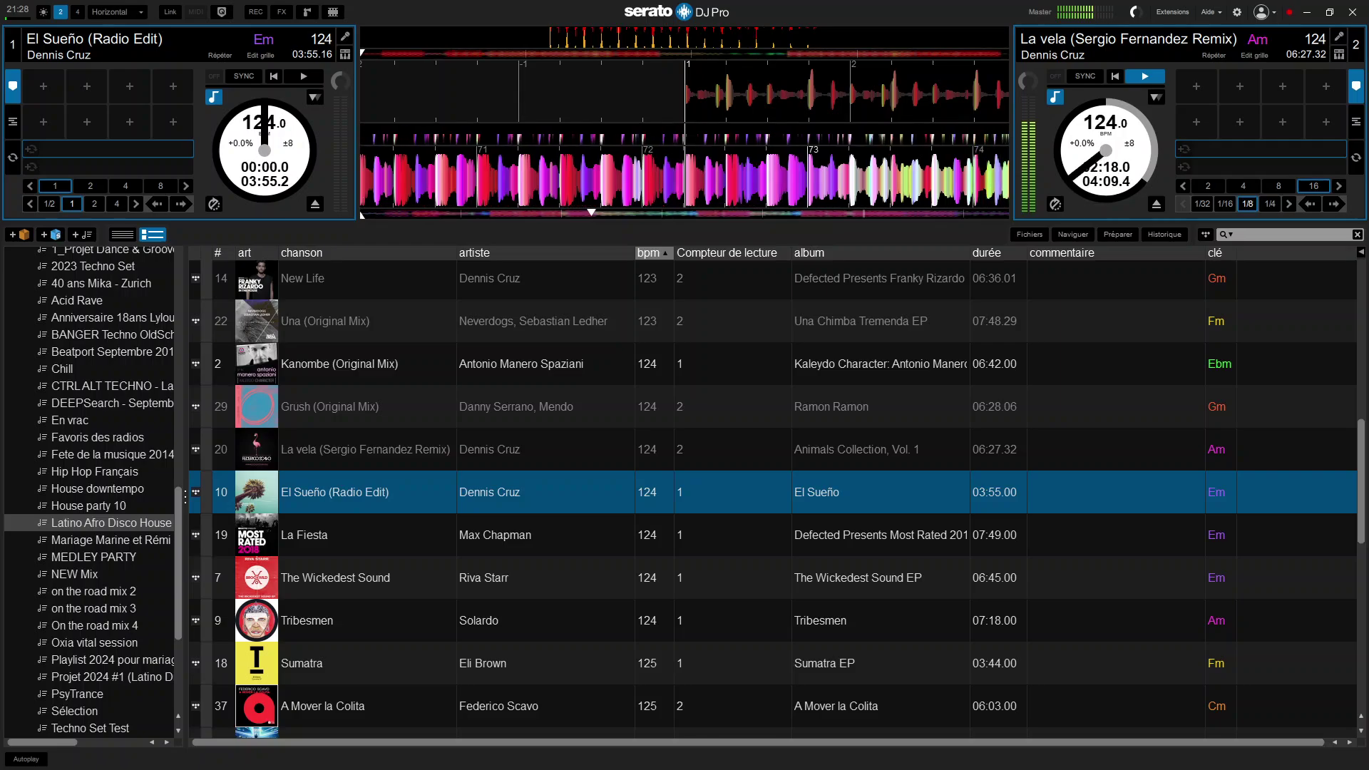
Step: Preview El Sueño (Radio Edit) on deck 1, return it to its beginning, and start it in the mix
key(w)
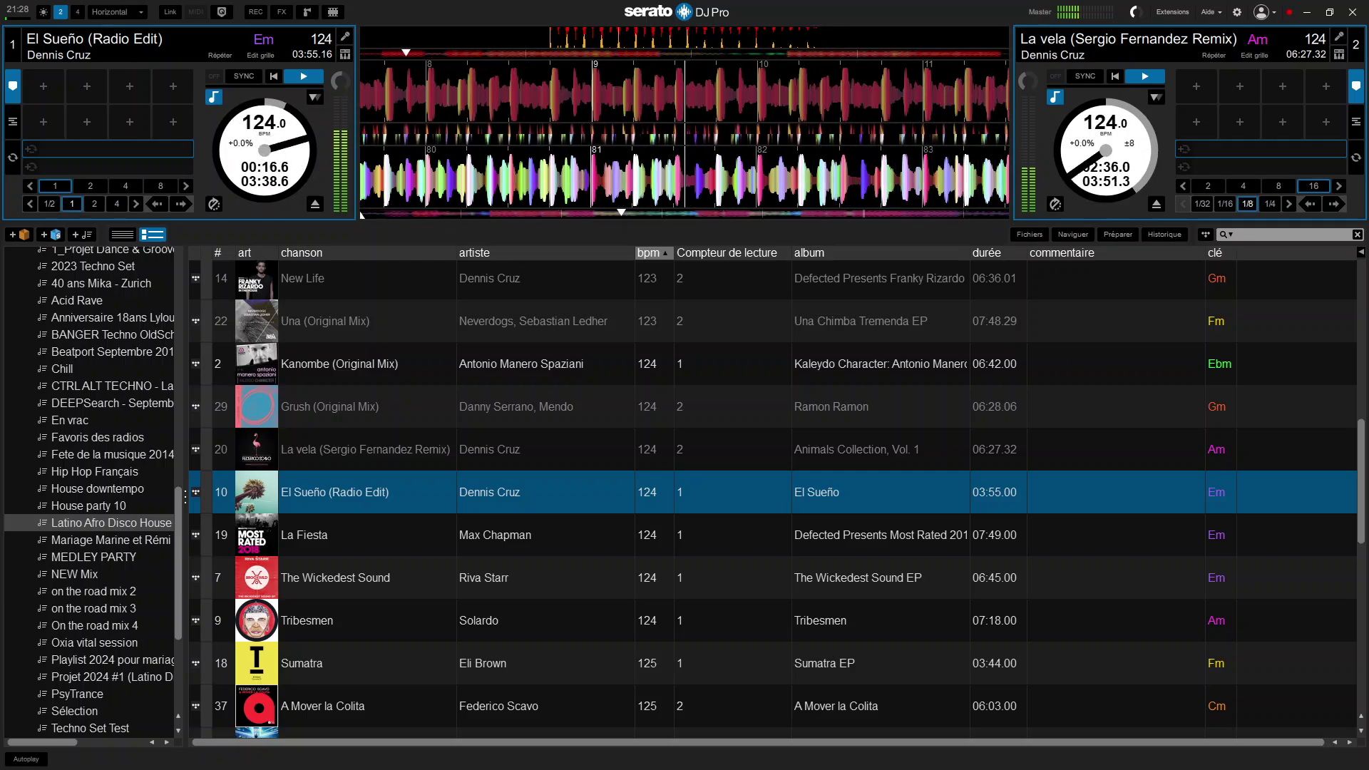
key(w)
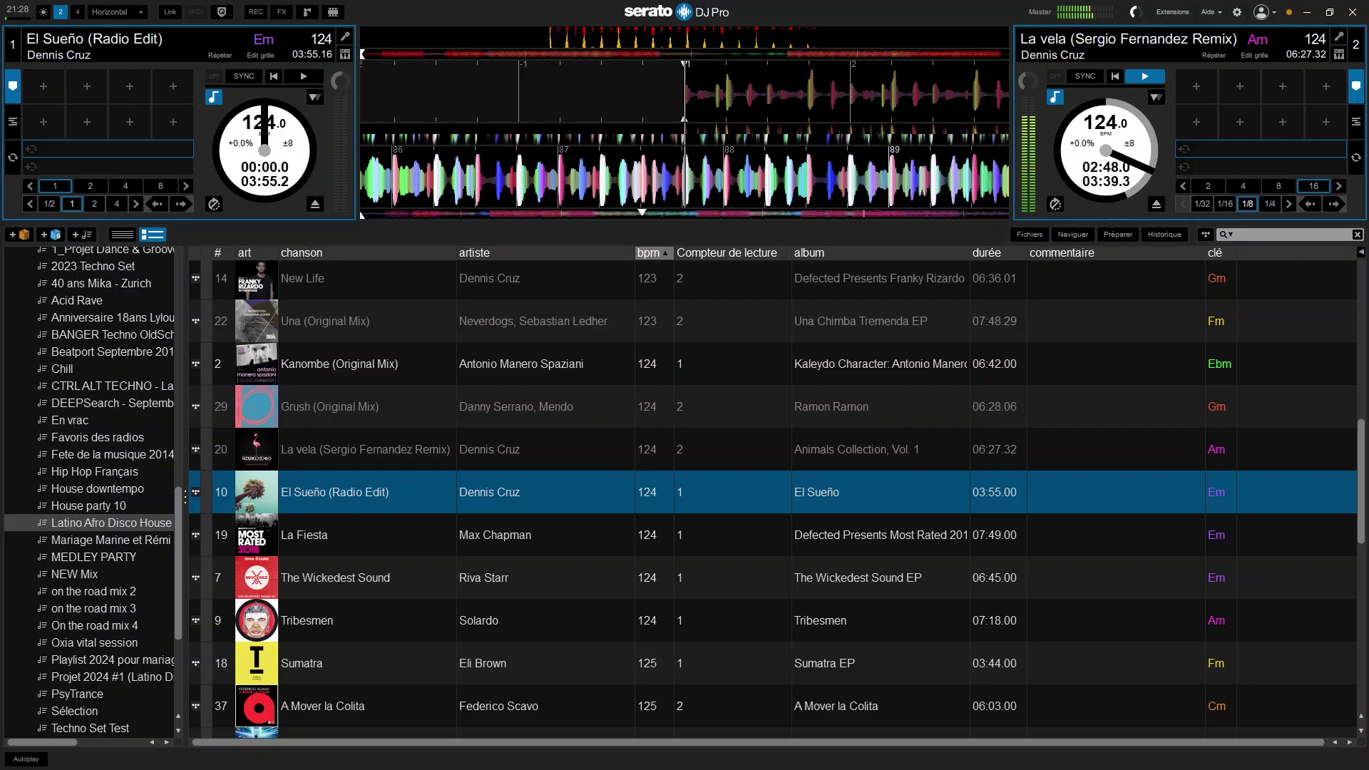
key(alt+Tab)
key(alt+Tab)
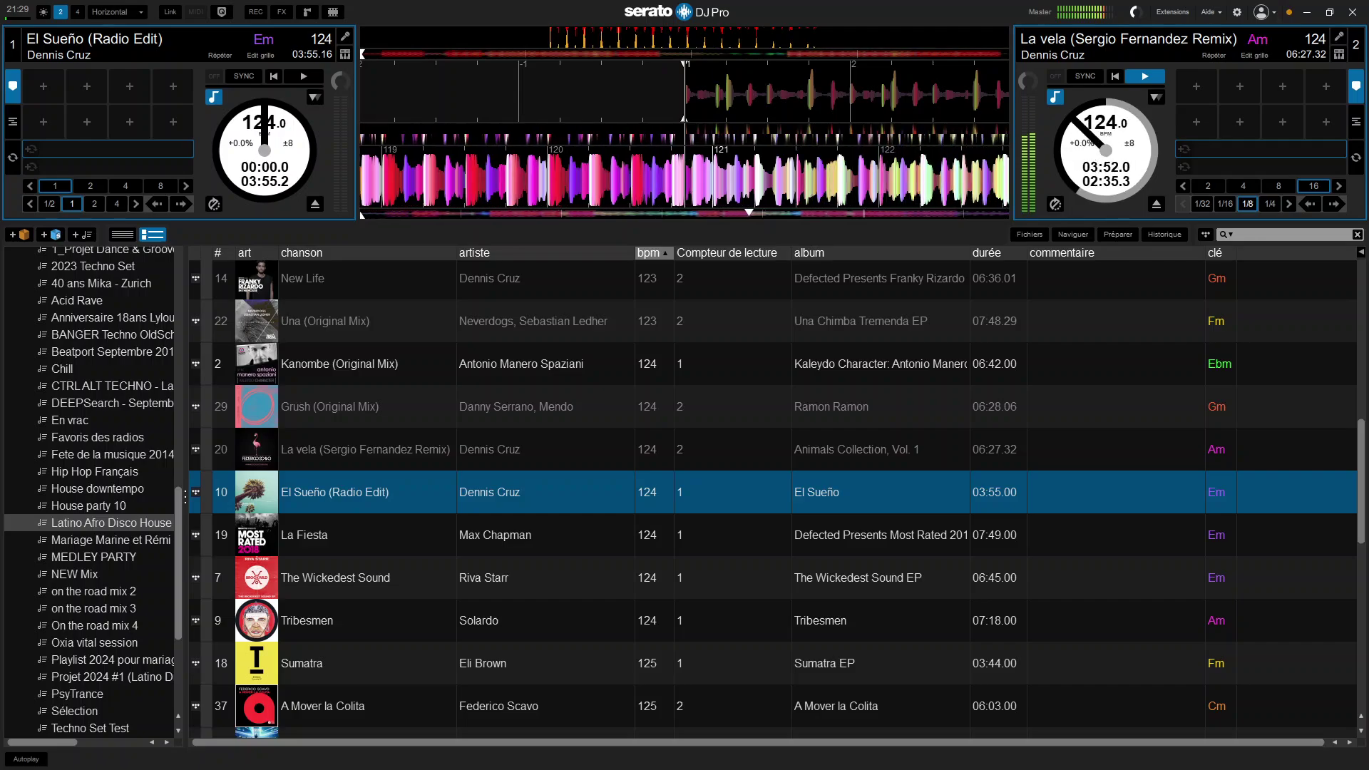
key(w)
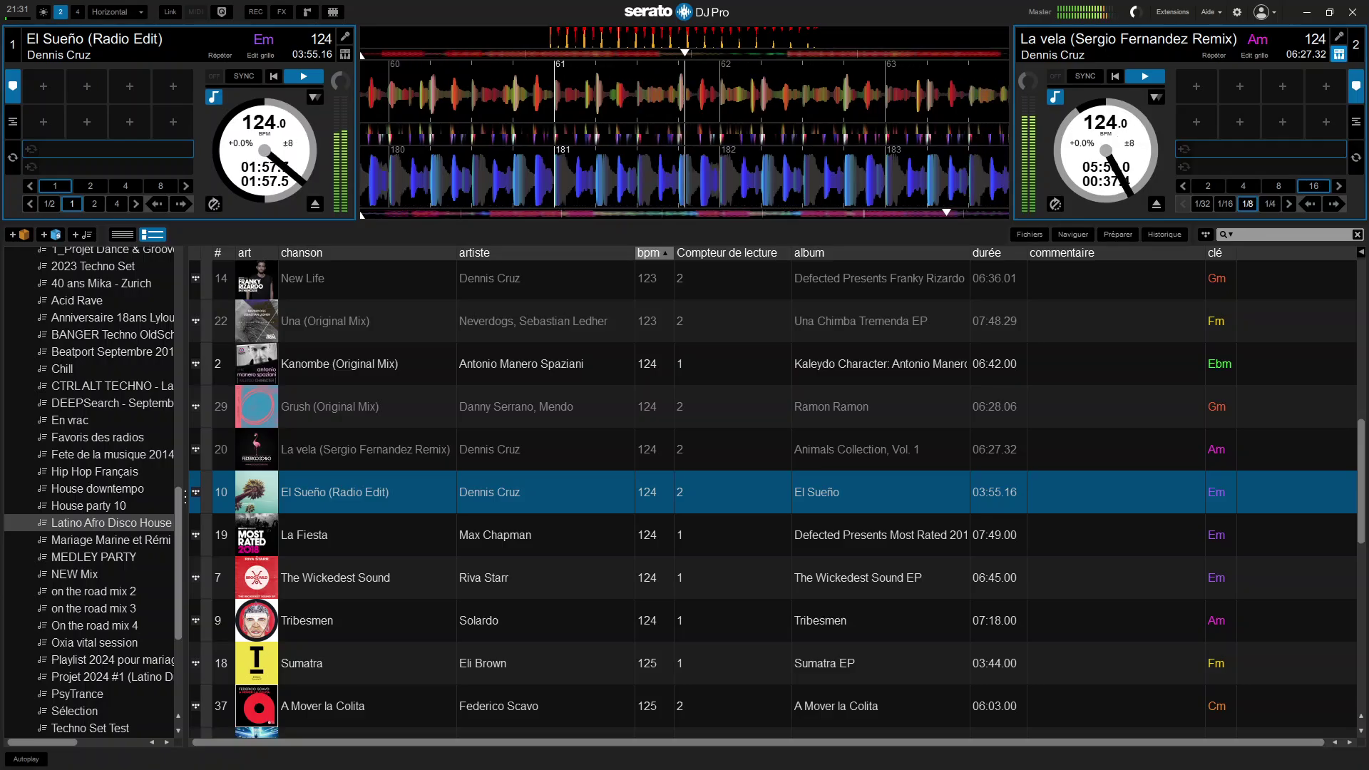
Step: Check the recording time and audio levels in OBS Studio while El Sueño (Radio Edit) plays out to its end
key(alt+Tab)
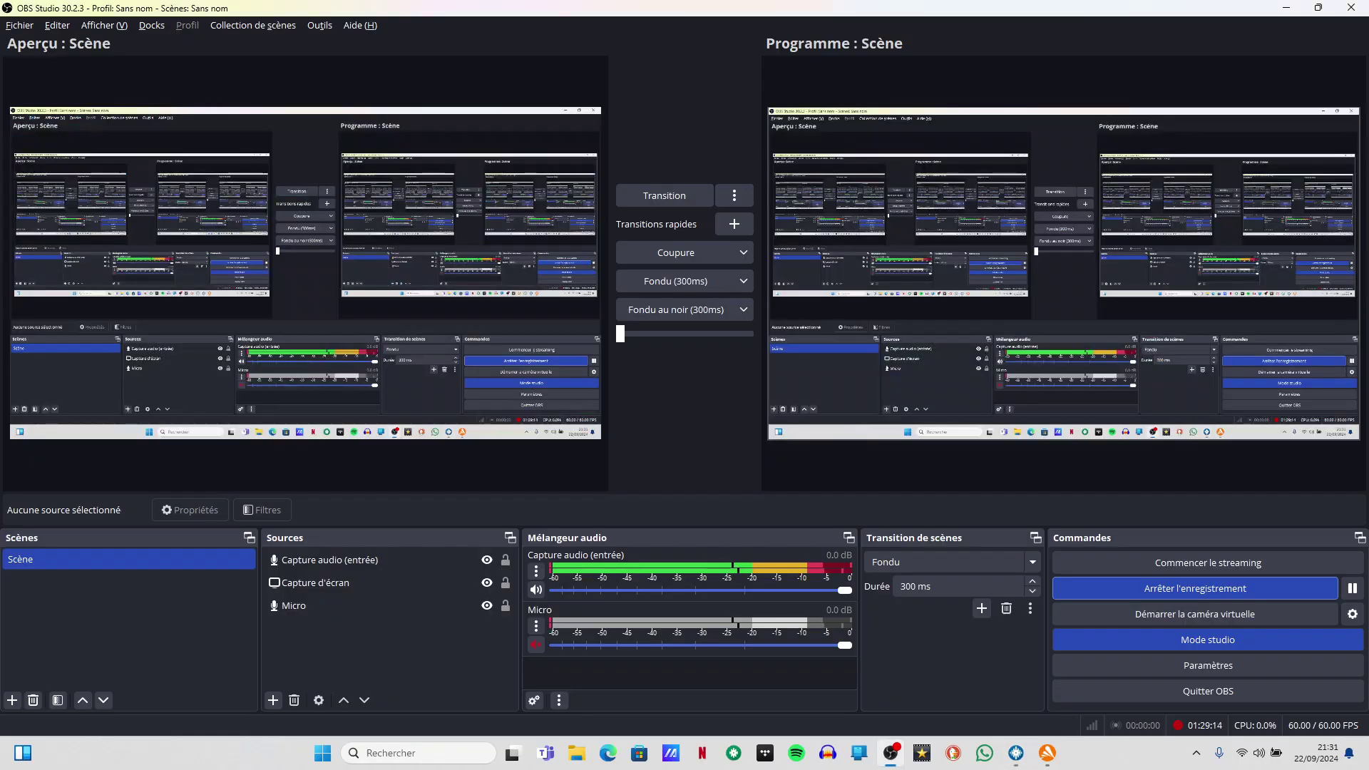
key(alt+Tab)
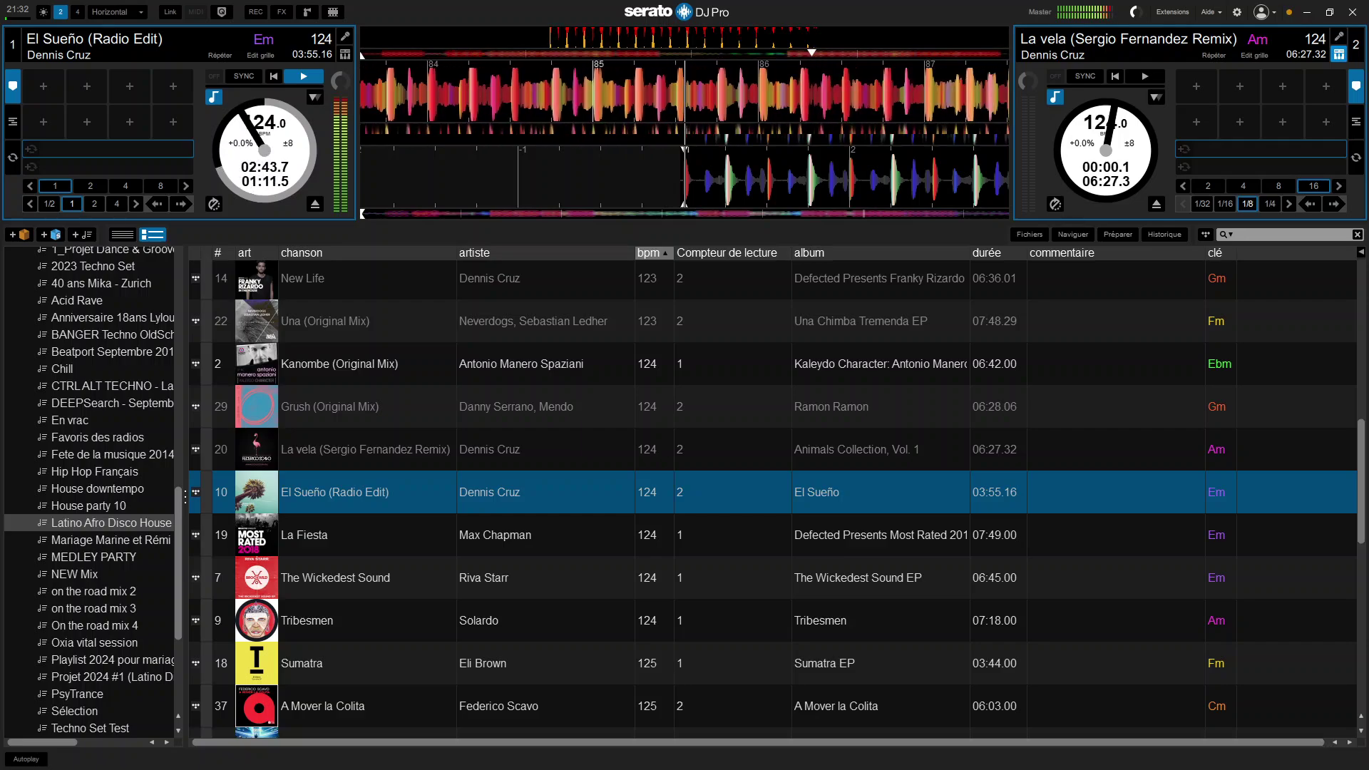
key(alt+Tab)
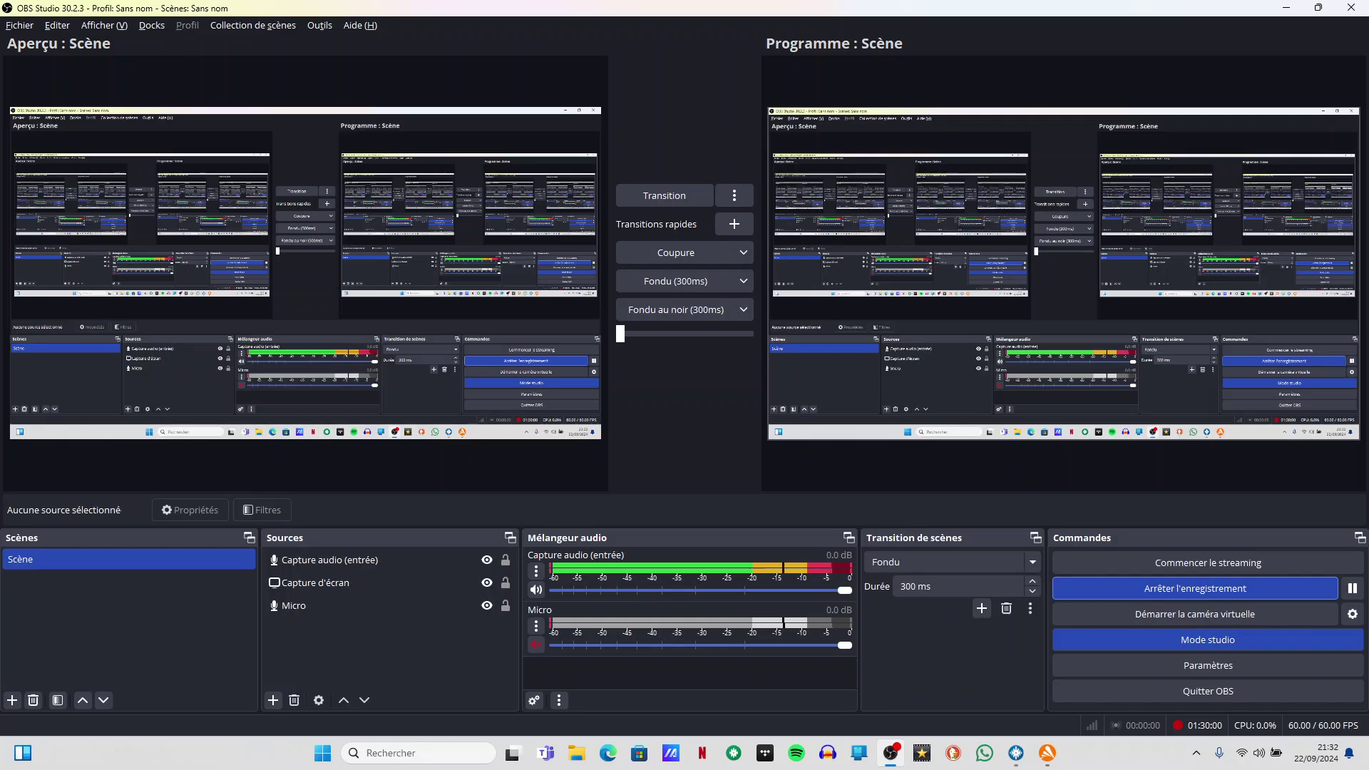
key(alt+Tab)
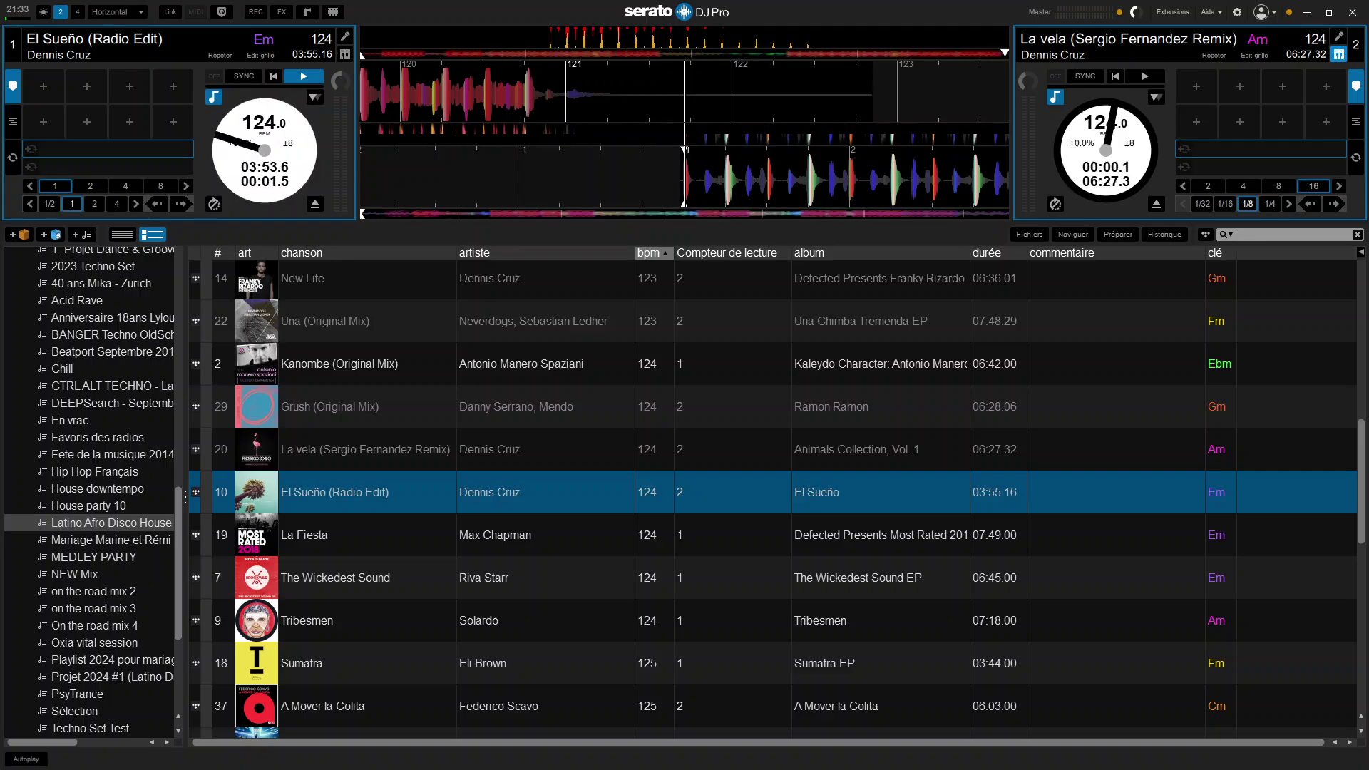
key(alt+Tab)
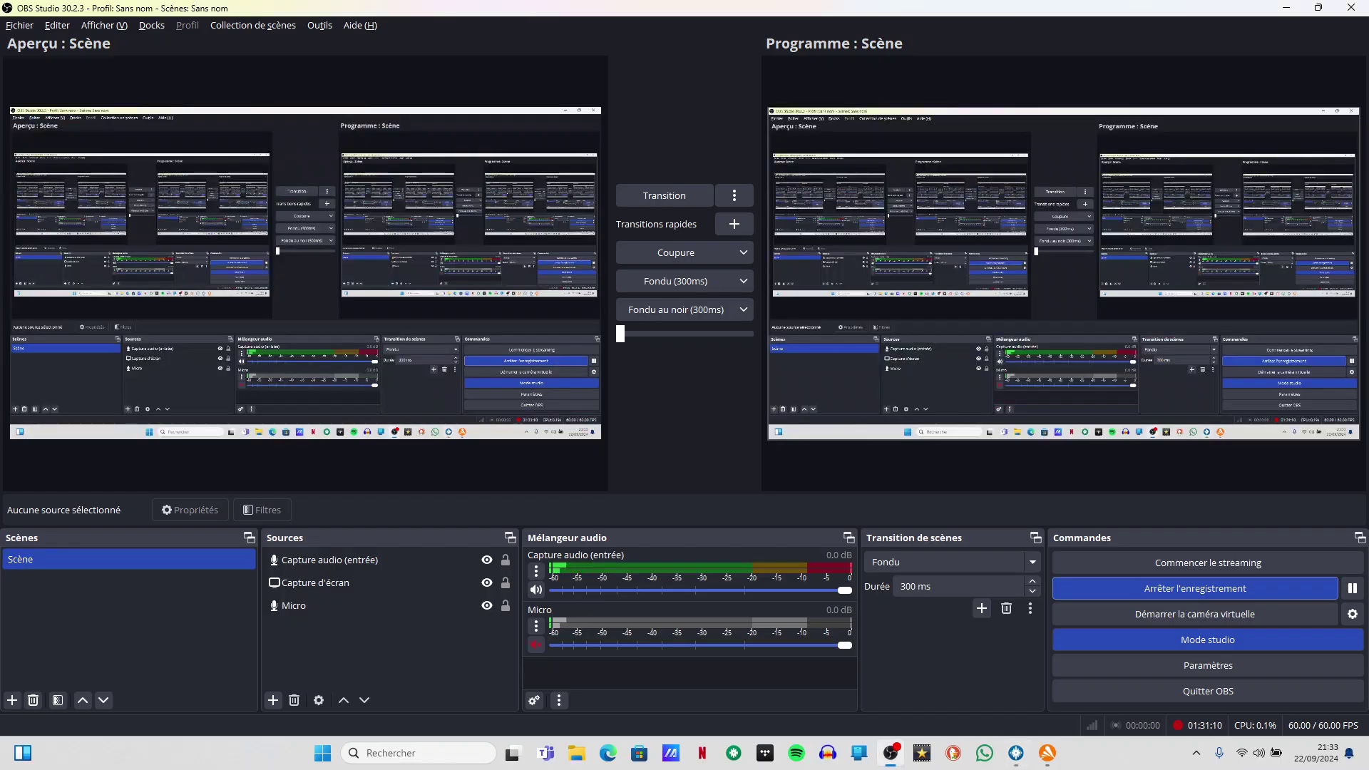